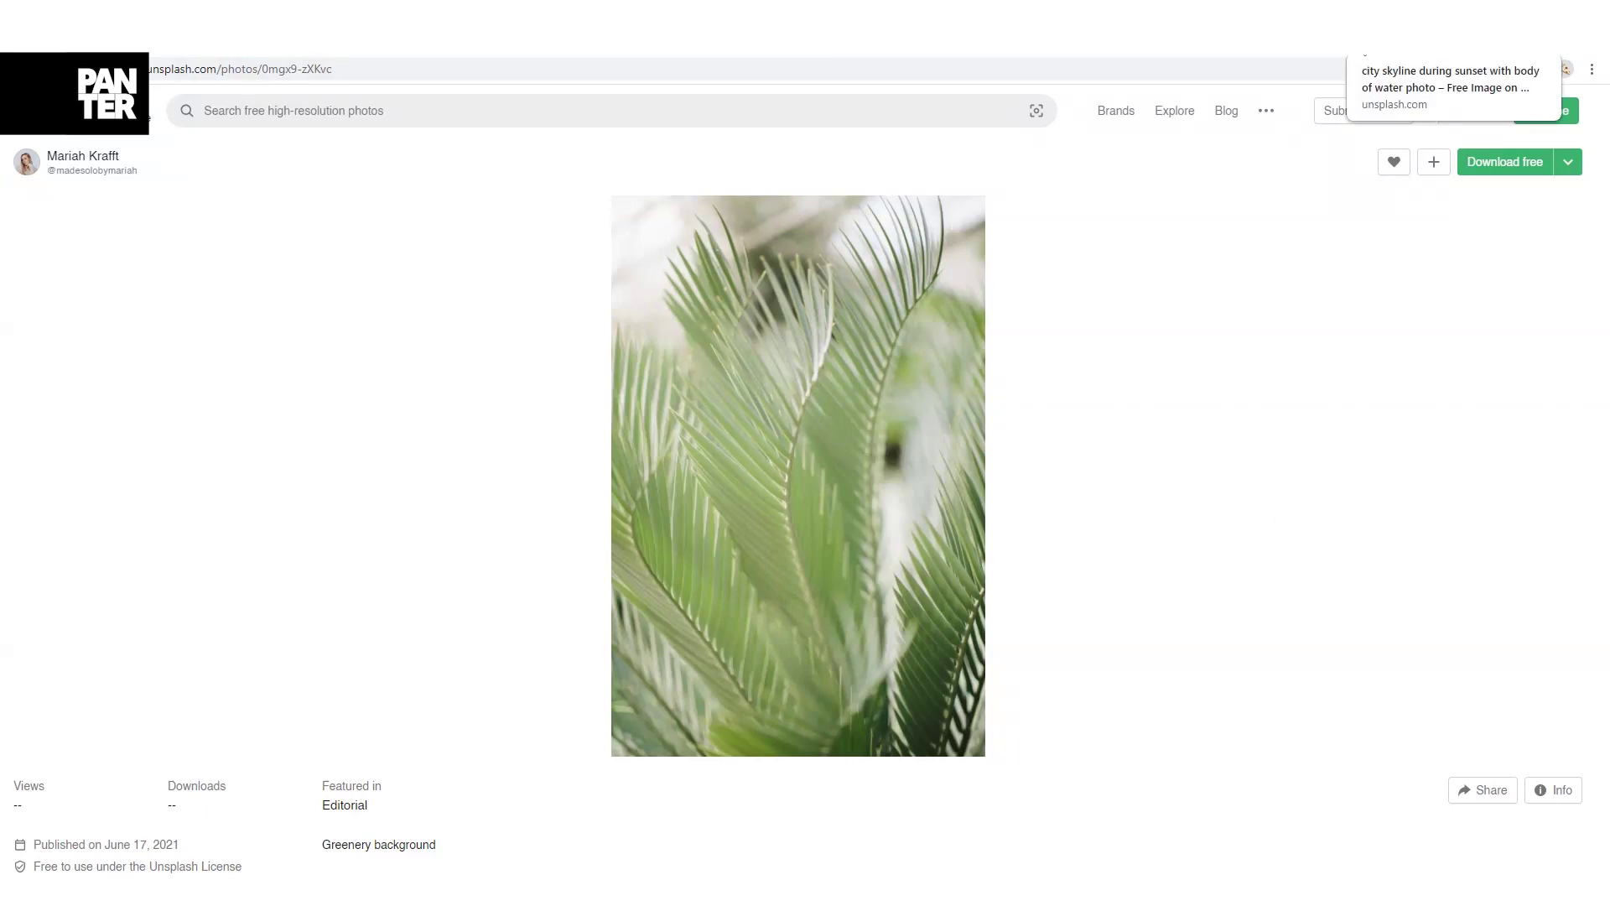
- Preview the skyline, street and warehouse photos in the open Unsplash tabs
{"action": "left_click", "coordinate": [1409, 38]}
{"action": "left_click", "coordinate": [872, 488]}
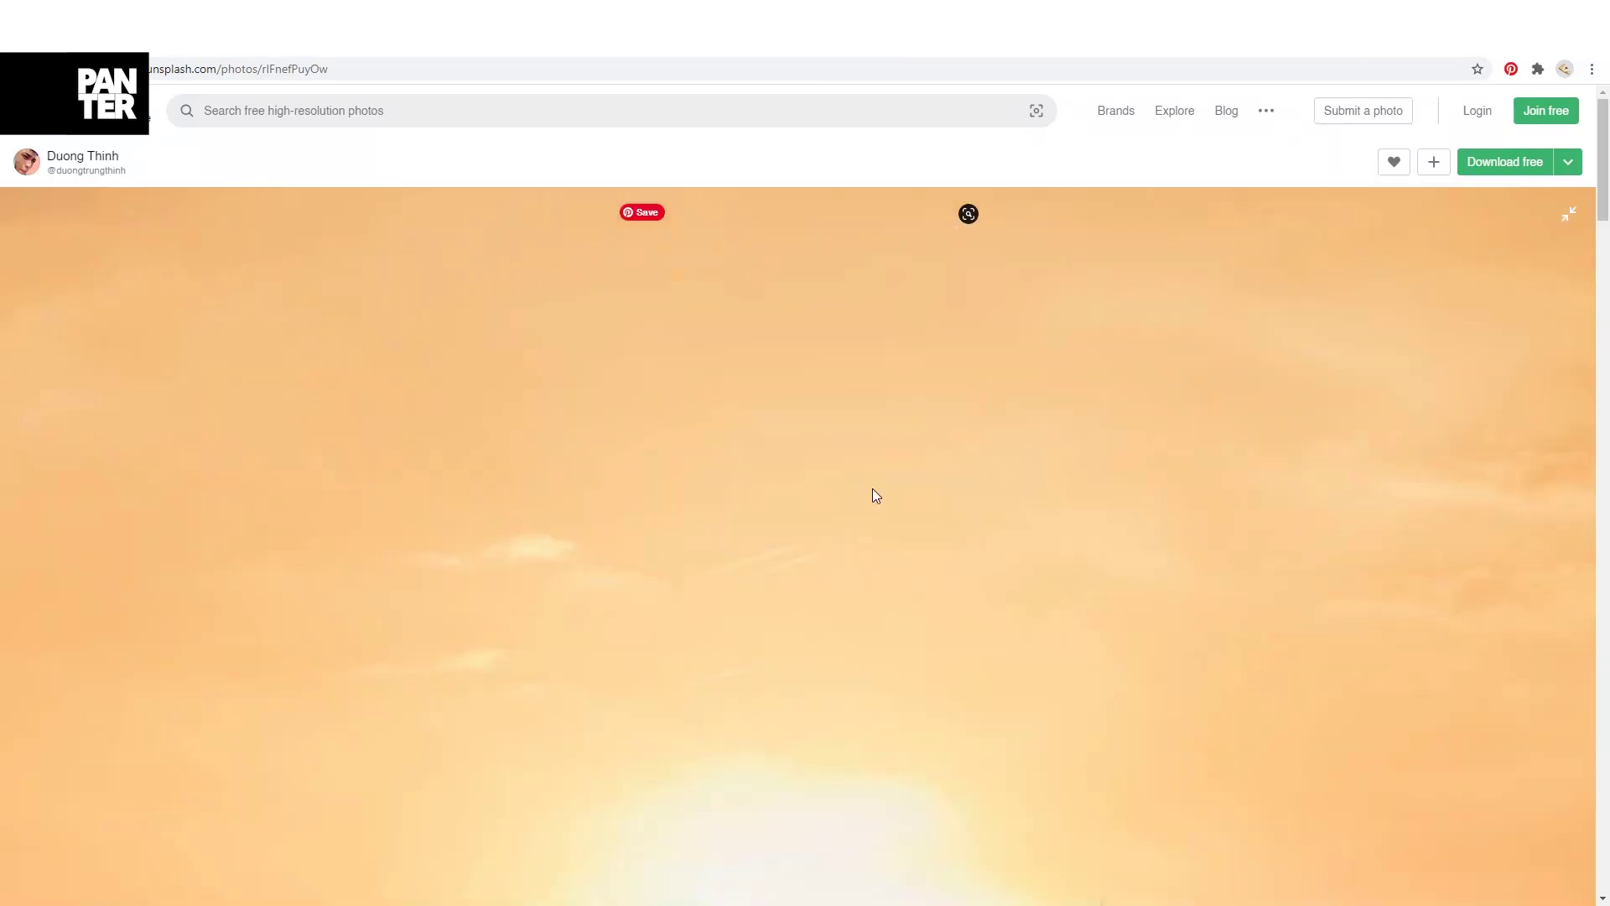
{"action": "scroll", "coordinate": [877, 504], "scroll_direction": "down", "scroll_amount": 6}
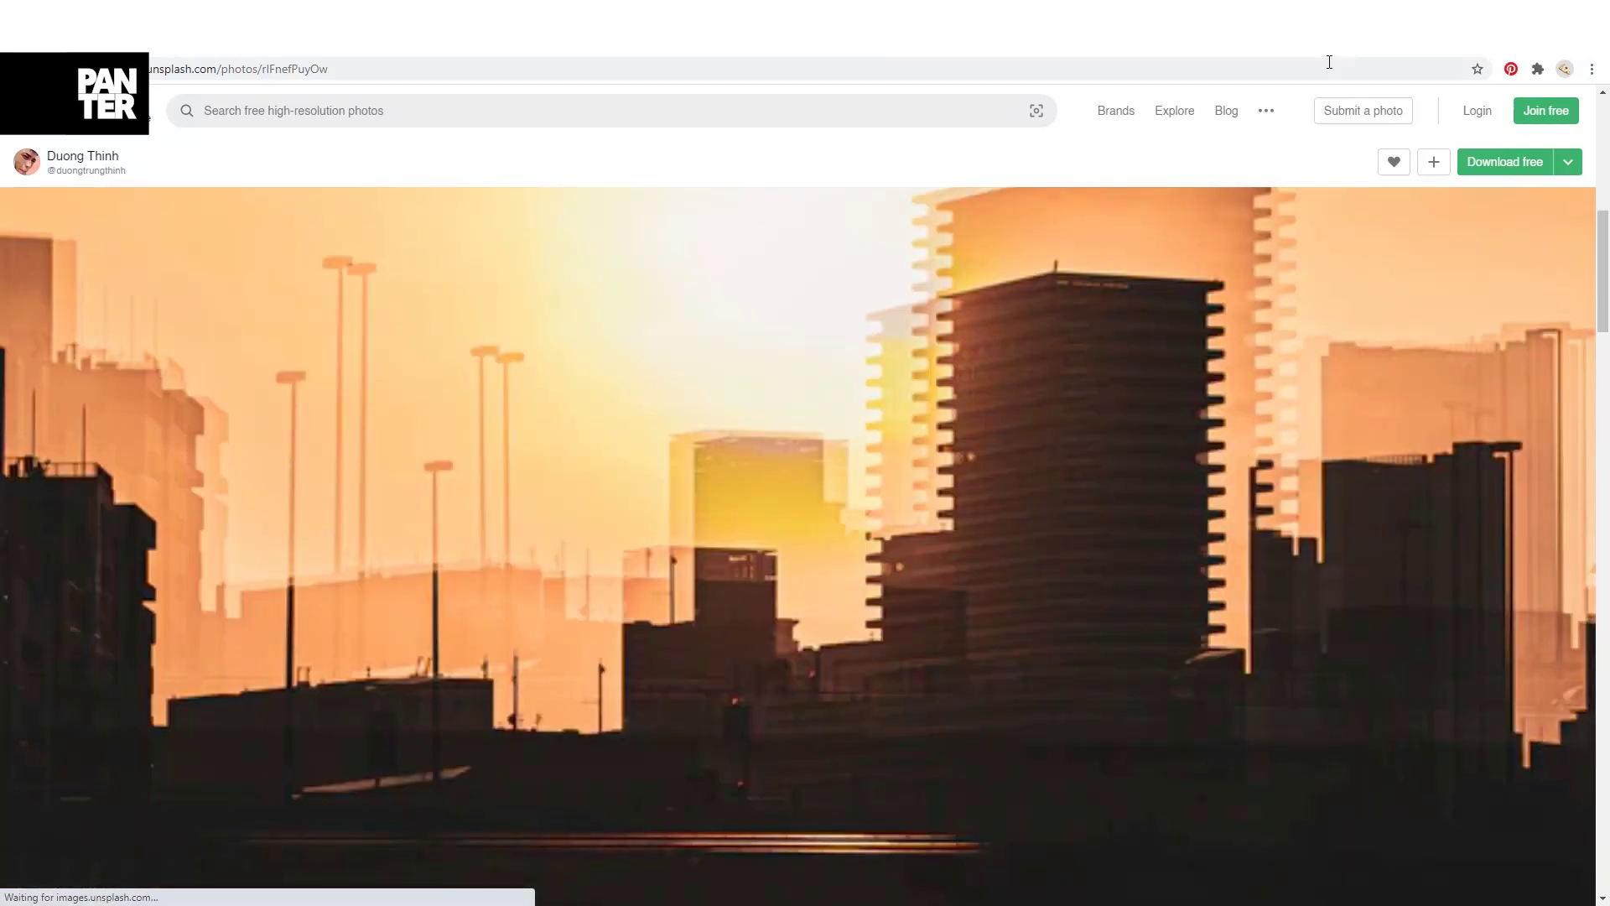
{"action": "left_click", "coordinate": [1330, 38]}
{"action": "left_click", "coordinate": [788, 471]}
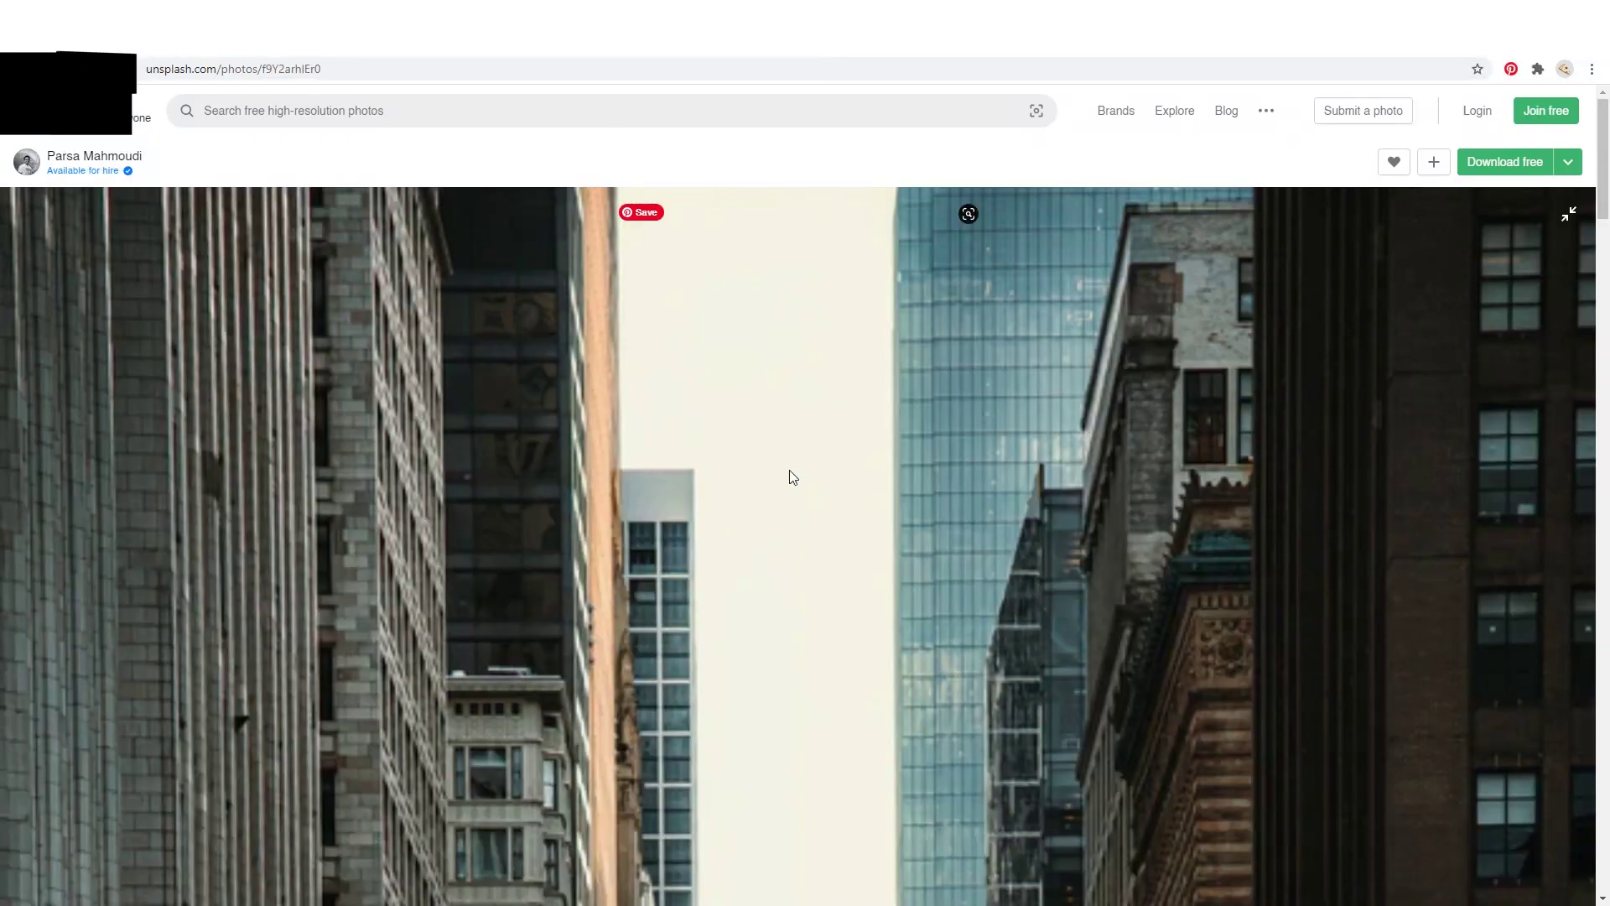
{"action": "left_click", "coordinate": [792, 477]}
{"action": "key", "text": "ctrl+Tab"}
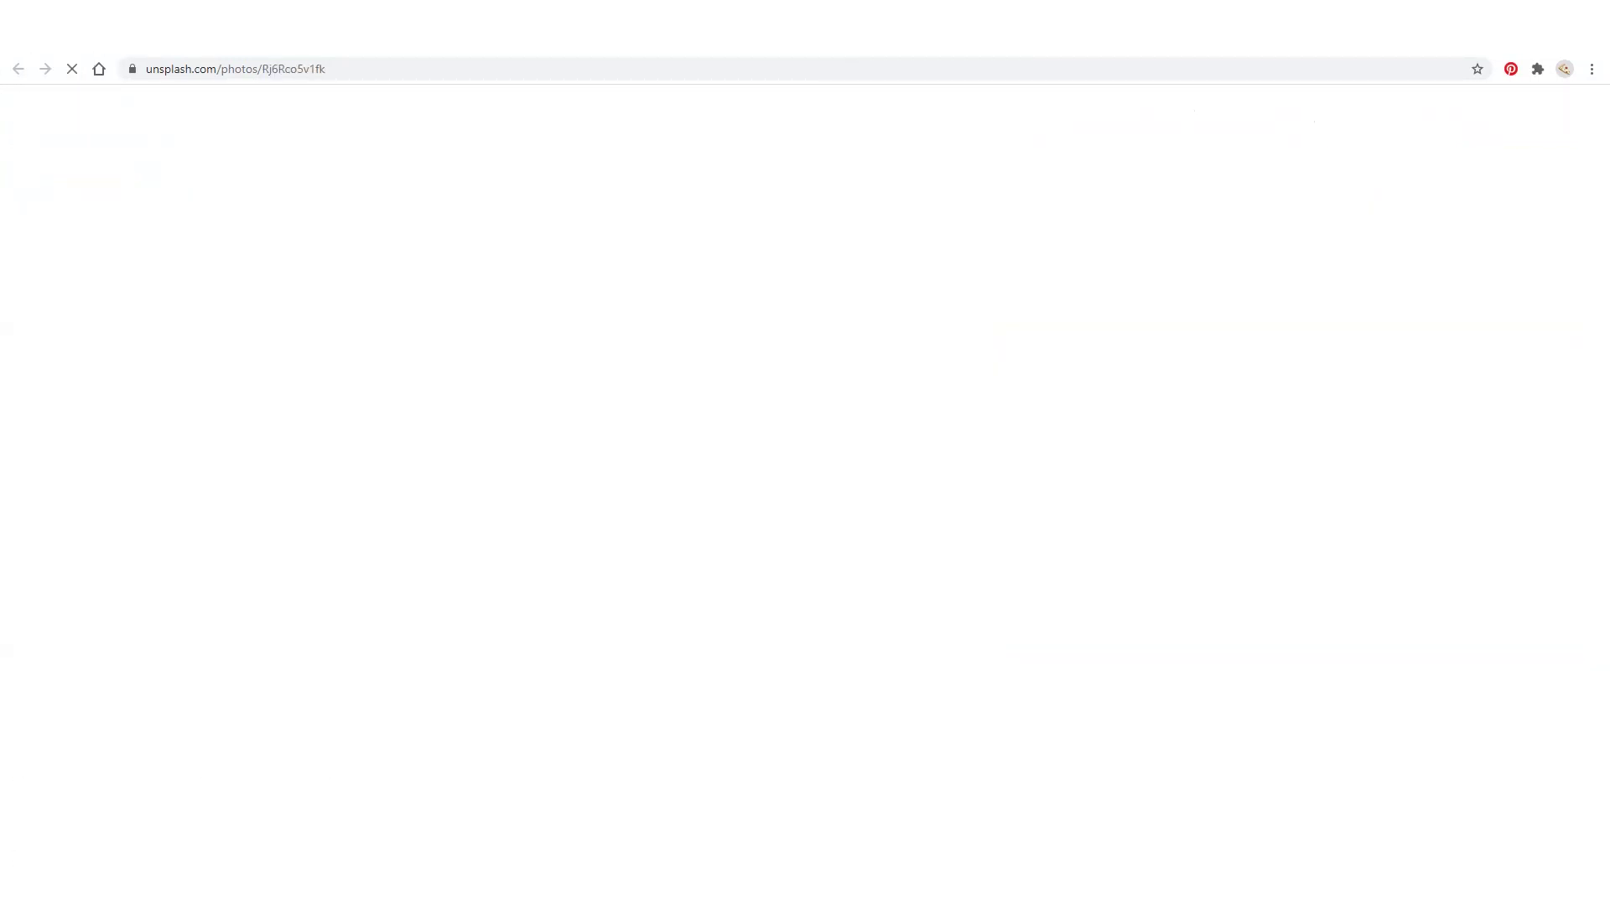
{"action": "left_click", "coordinate": [844, 524]}
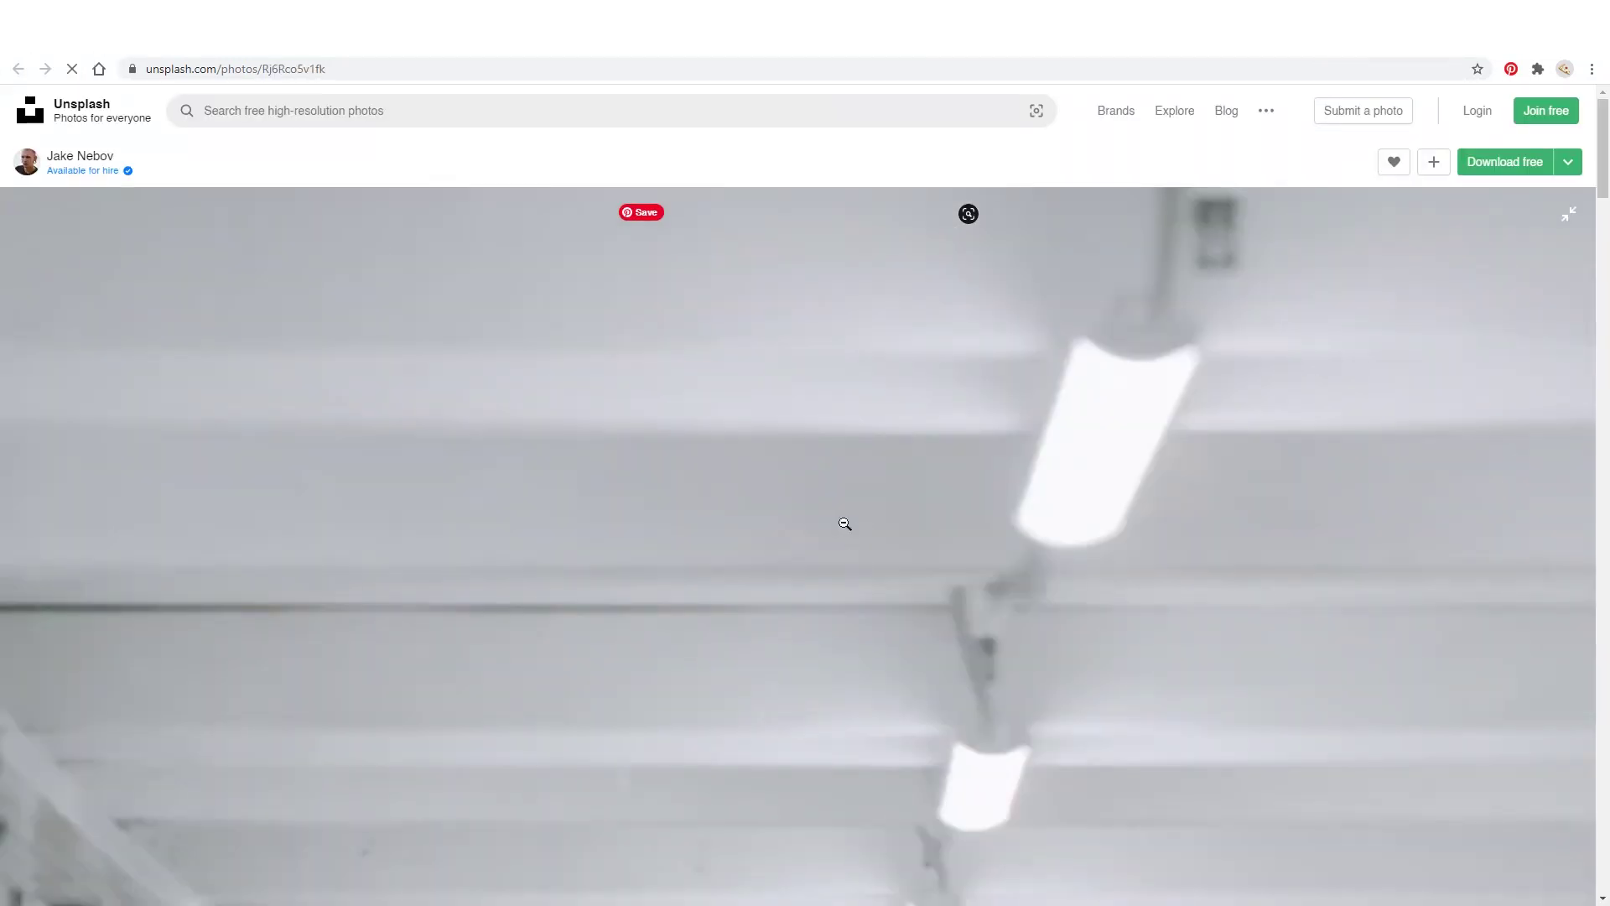
{"action": "left_click", "coordinate": [844, 530]}
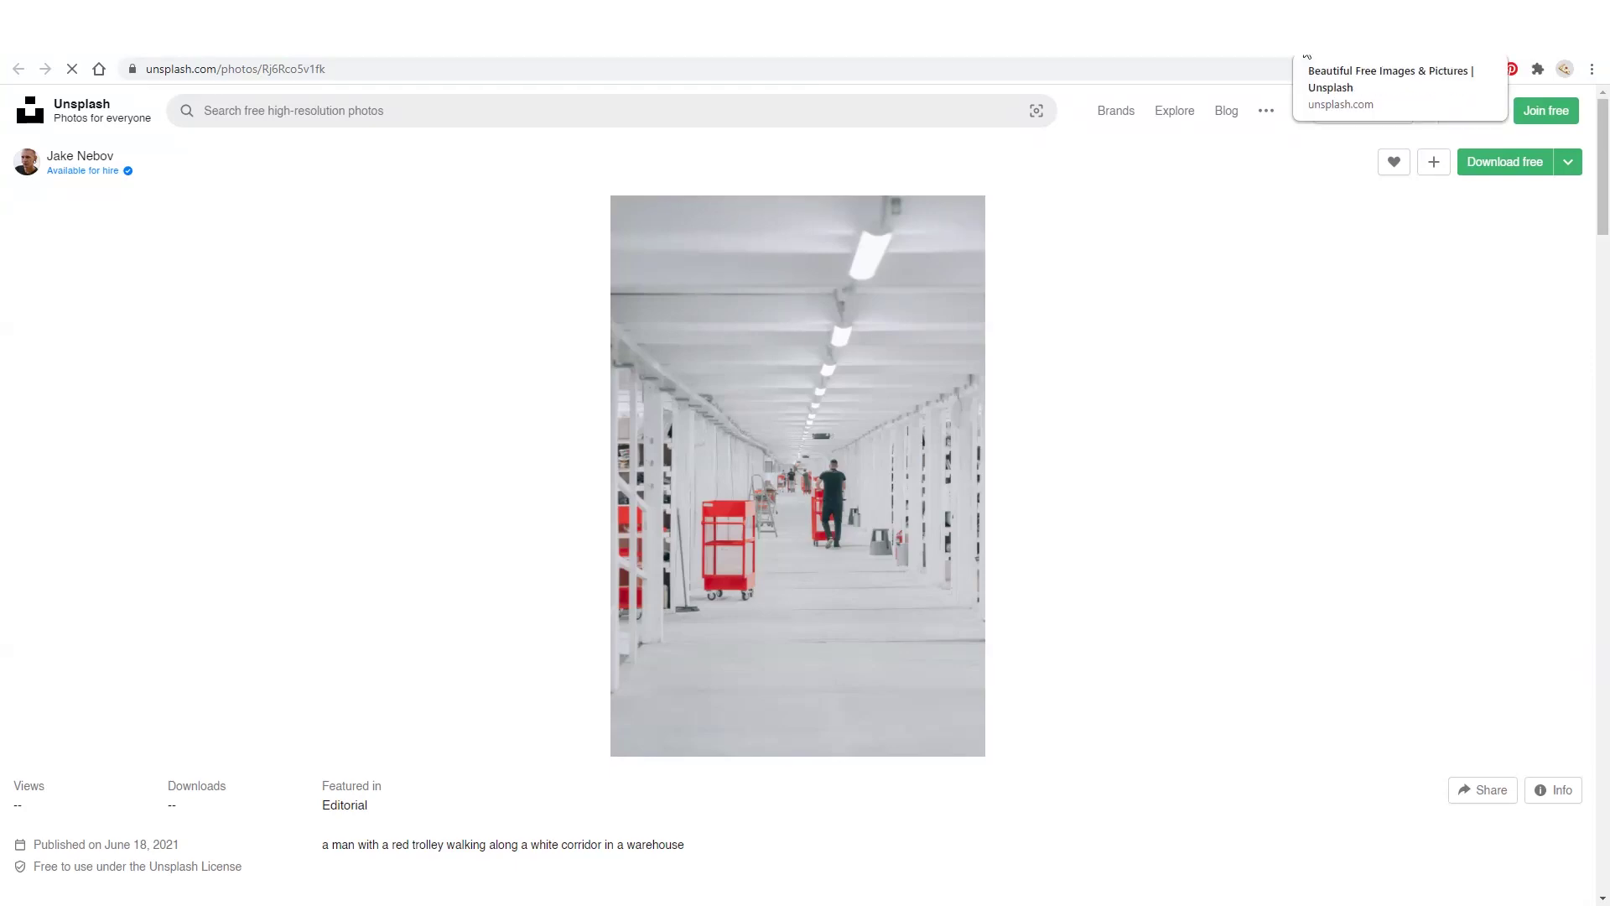
- Go to the green fern photo page and download it for free
{"action": "left_click", "coordinate": [1425, 34]}
{"action": "scroll", "coordinate": [980, 462], "scroll_direction": "down", "scroll_amount": 8}
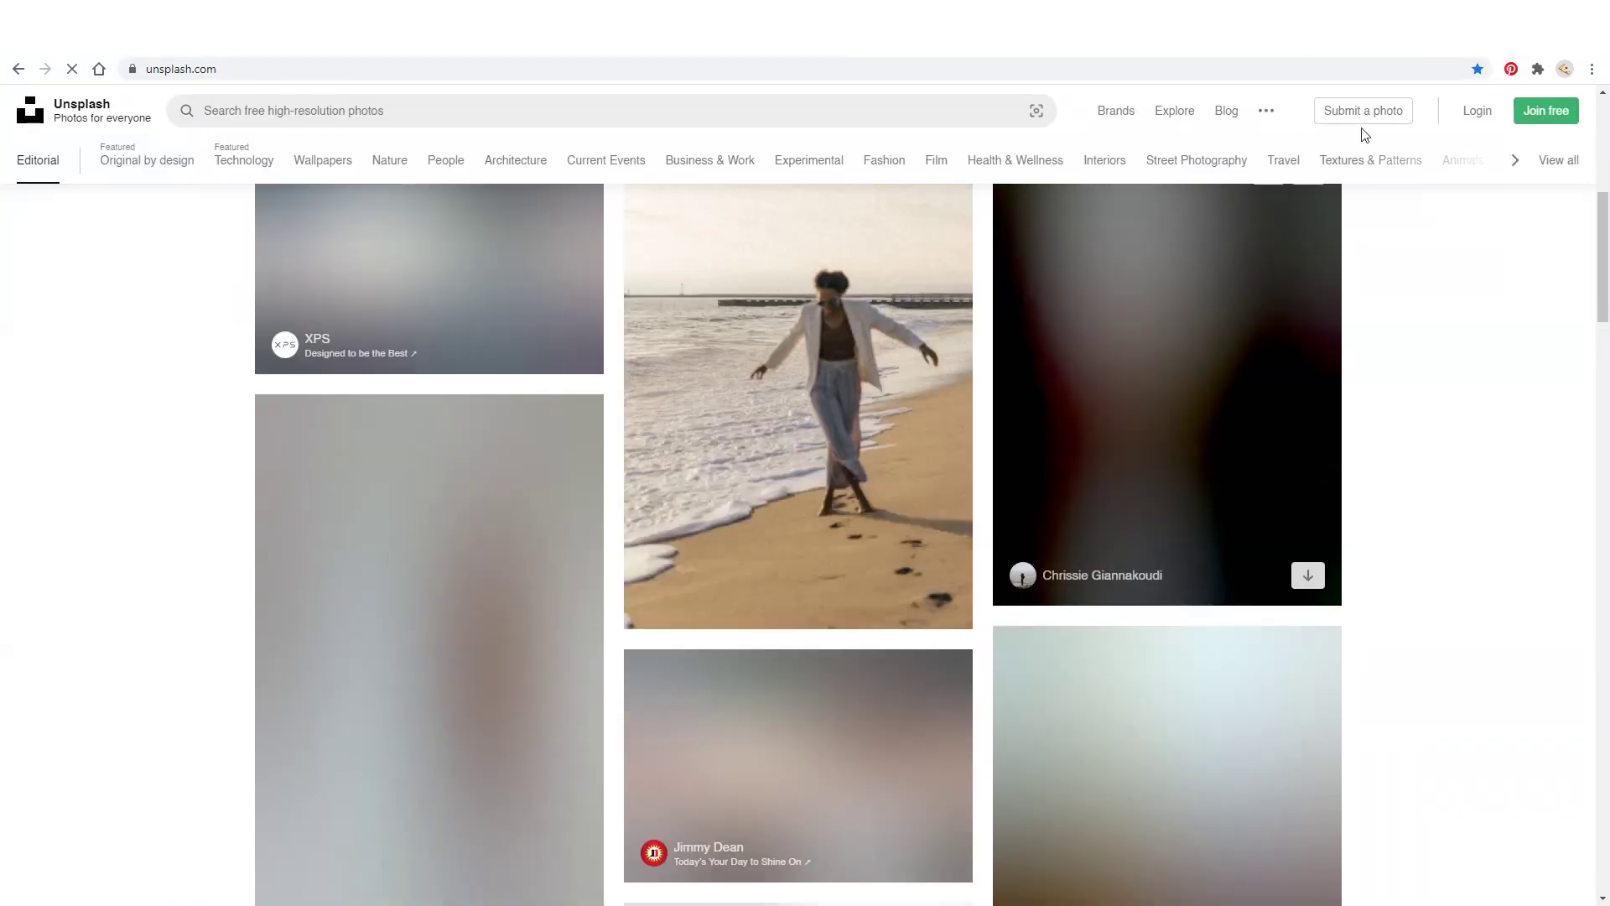
{"action": "left_click", "coordinate": [1378, 52]}
{"action": "left_click", "coordinate": [1388, 54]}
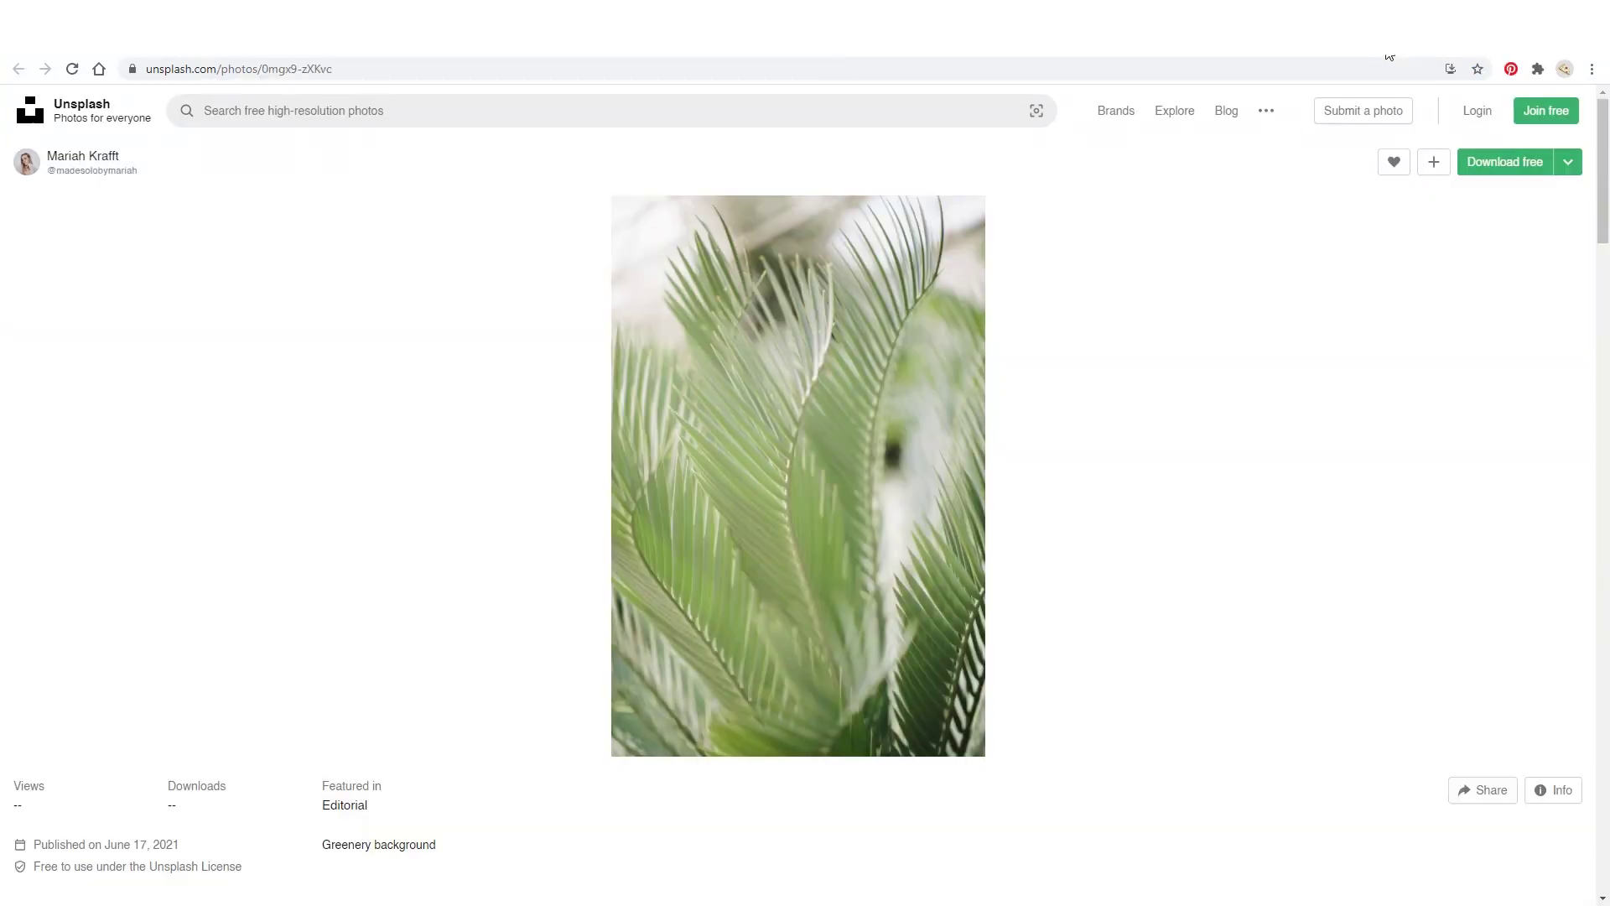
{"action": "left_click", "coordinate": [1507, 163]}
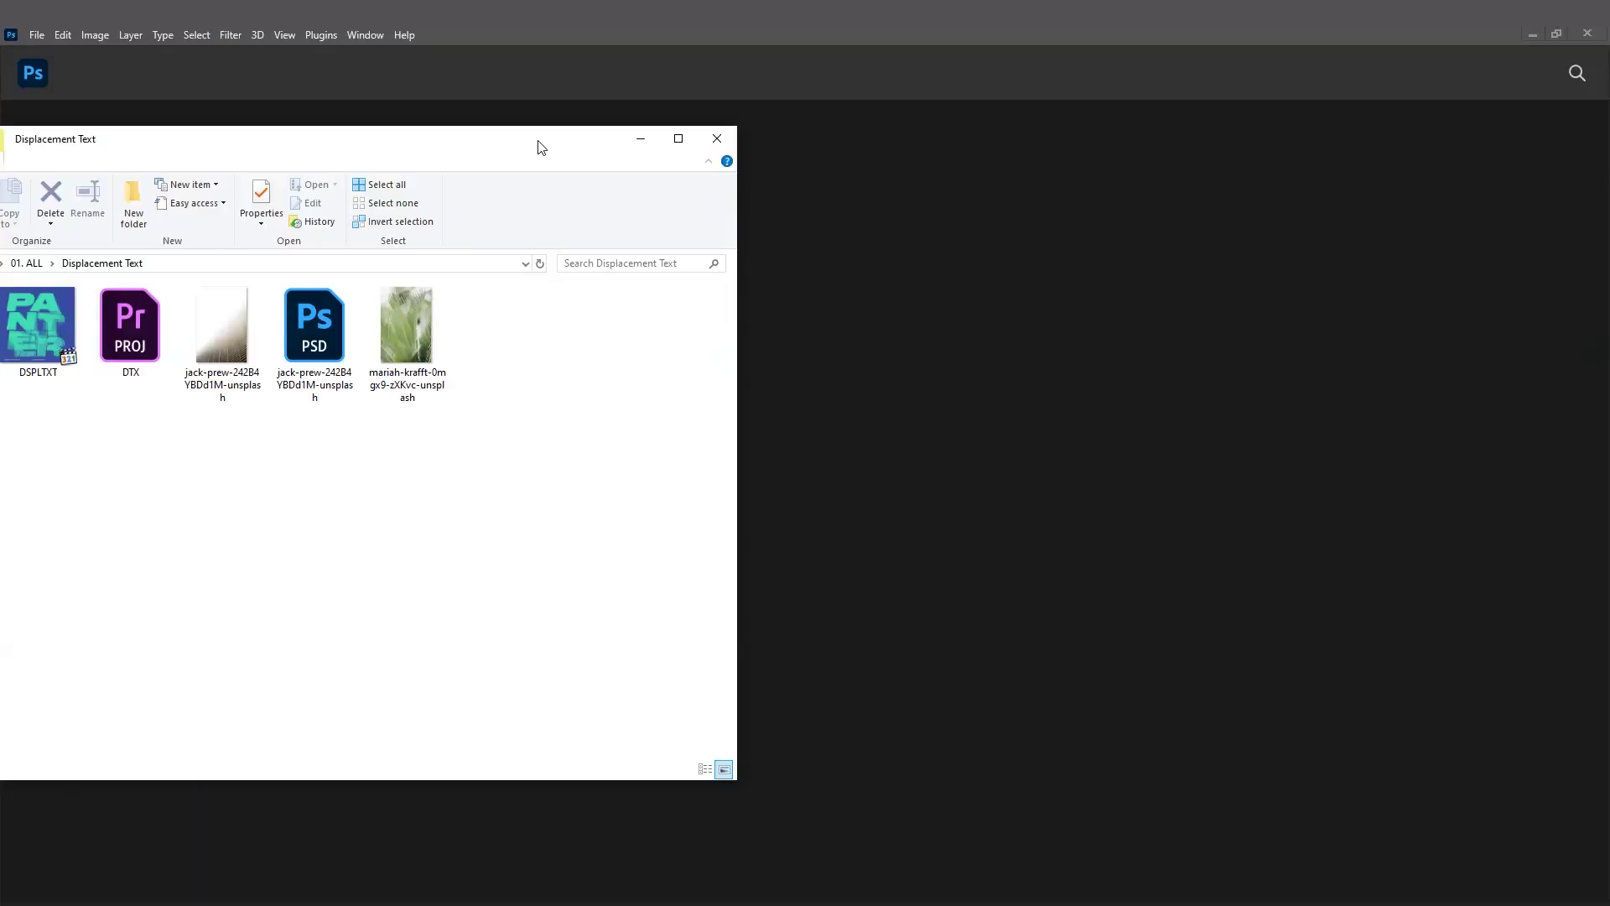
- Drag the downloaded fern JPG from Explorer into Photoshop to open it
{"action": "left_click_drag", "start_coordinate": [542, 148], "coordinate": [482, 145]}
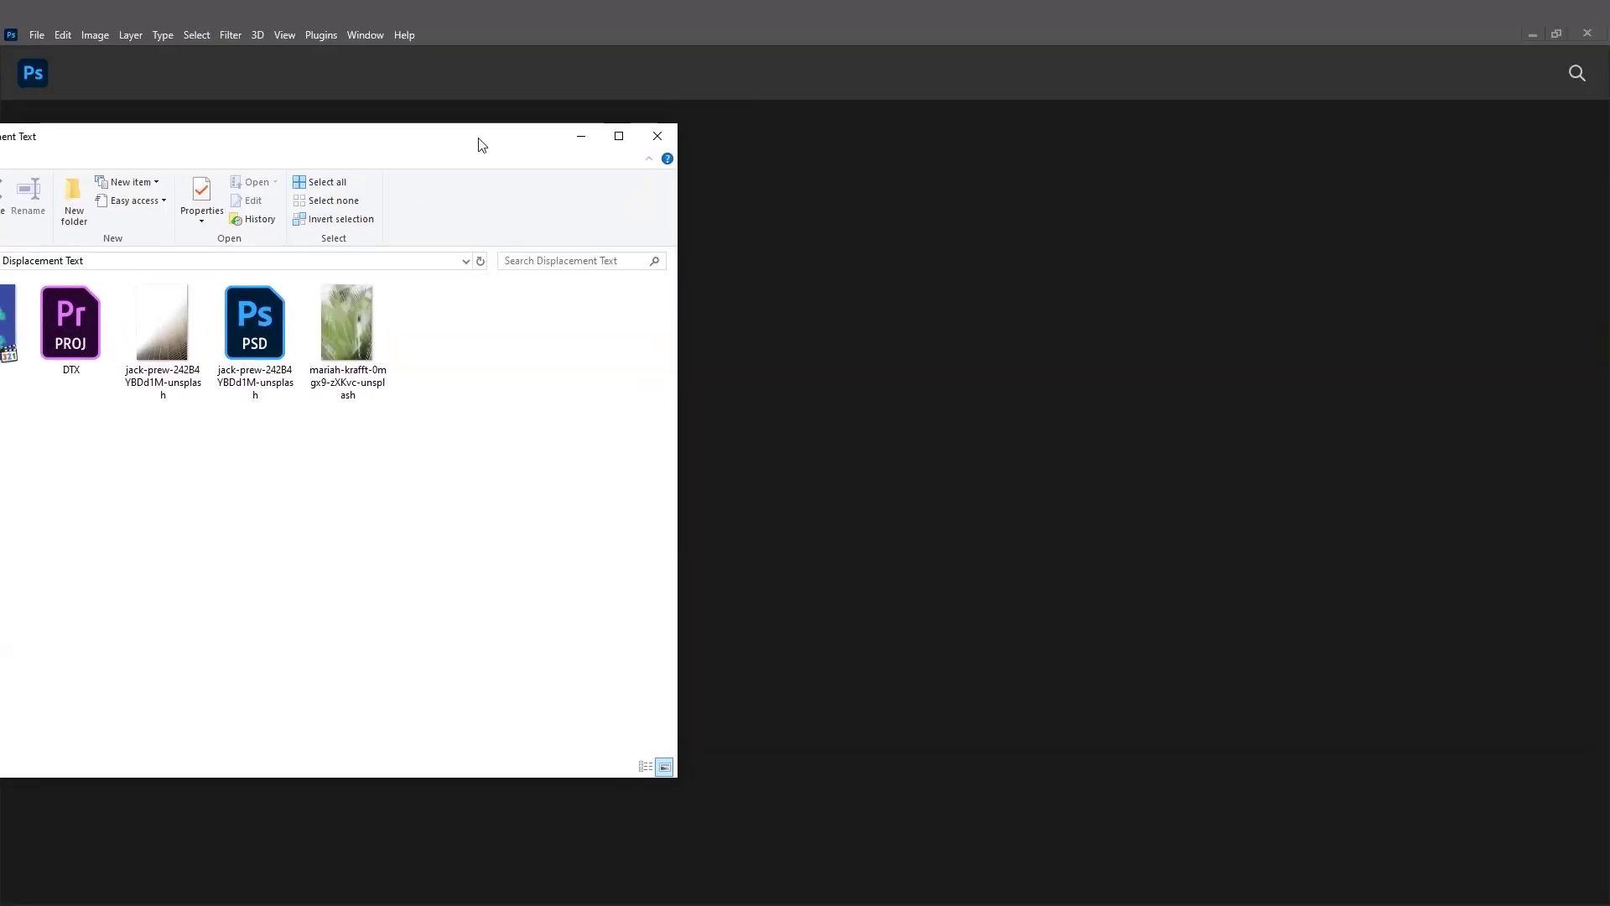
{"action": "left_click", "coordinate": [356, 309]}
{"action": "left_click_drag", "start_coordinate": [350, 334], "coordinate": [892, 305]}
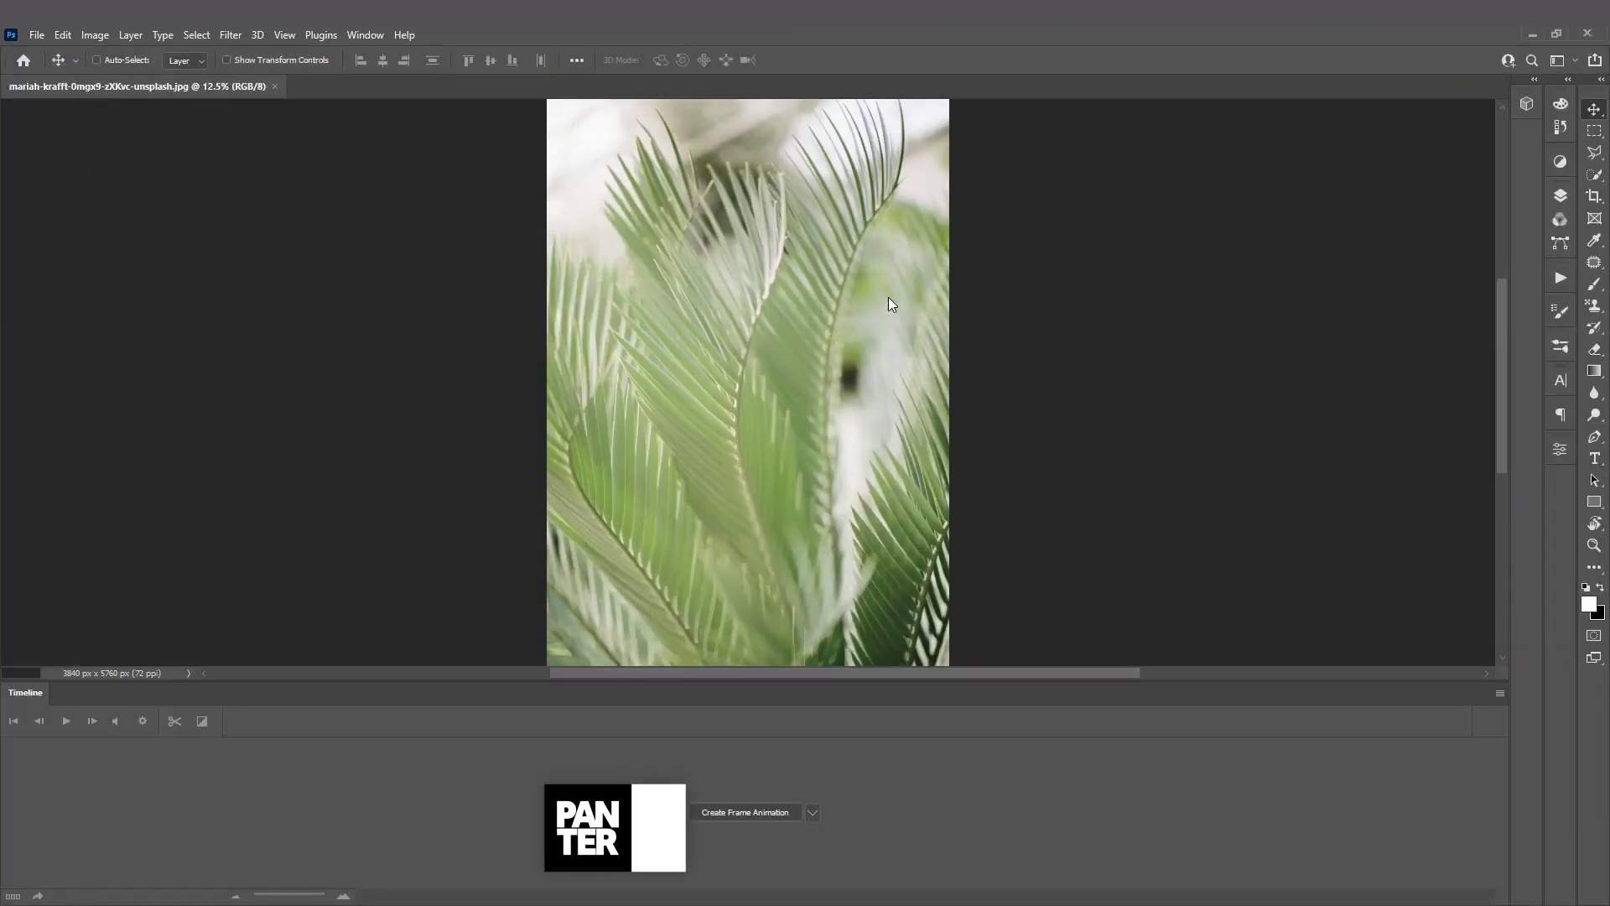
- Close the Timeline panel and switch to full-screen mode with only the menu bar
{"action": "left_click", "coordinate": [1500, 693]}
{"action": "left_click", "coordinate": [1500, 668]}
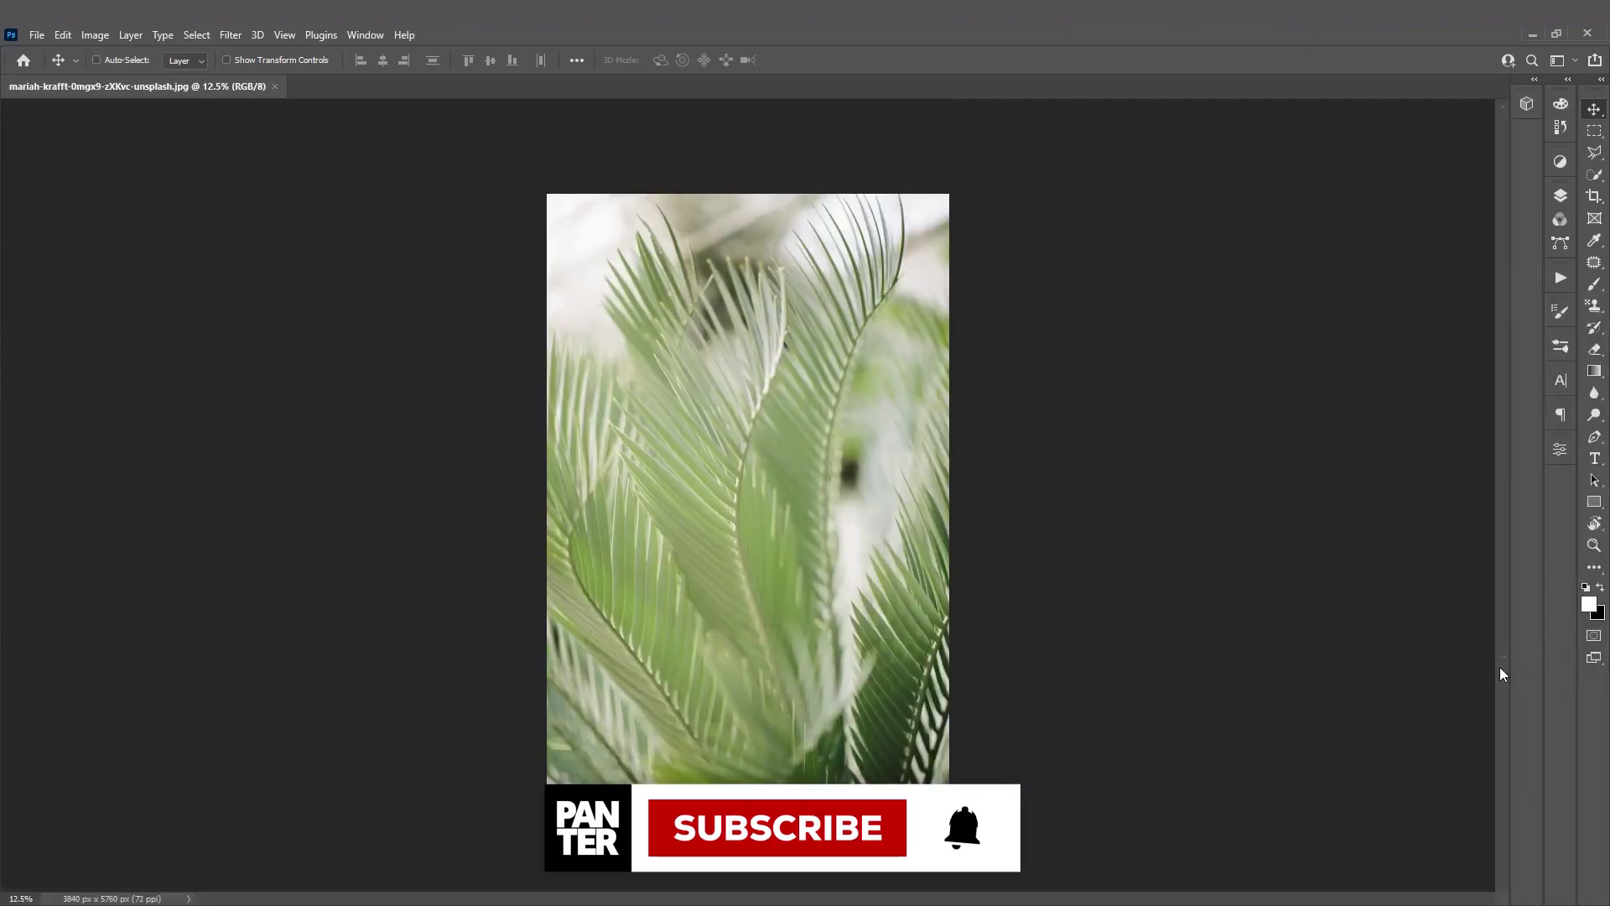
{"action": "scroll", "coordinate": [819, 604], "scroll_direction": "up", "scroll_amount": 2}
{"action": "key", "text": "f"}
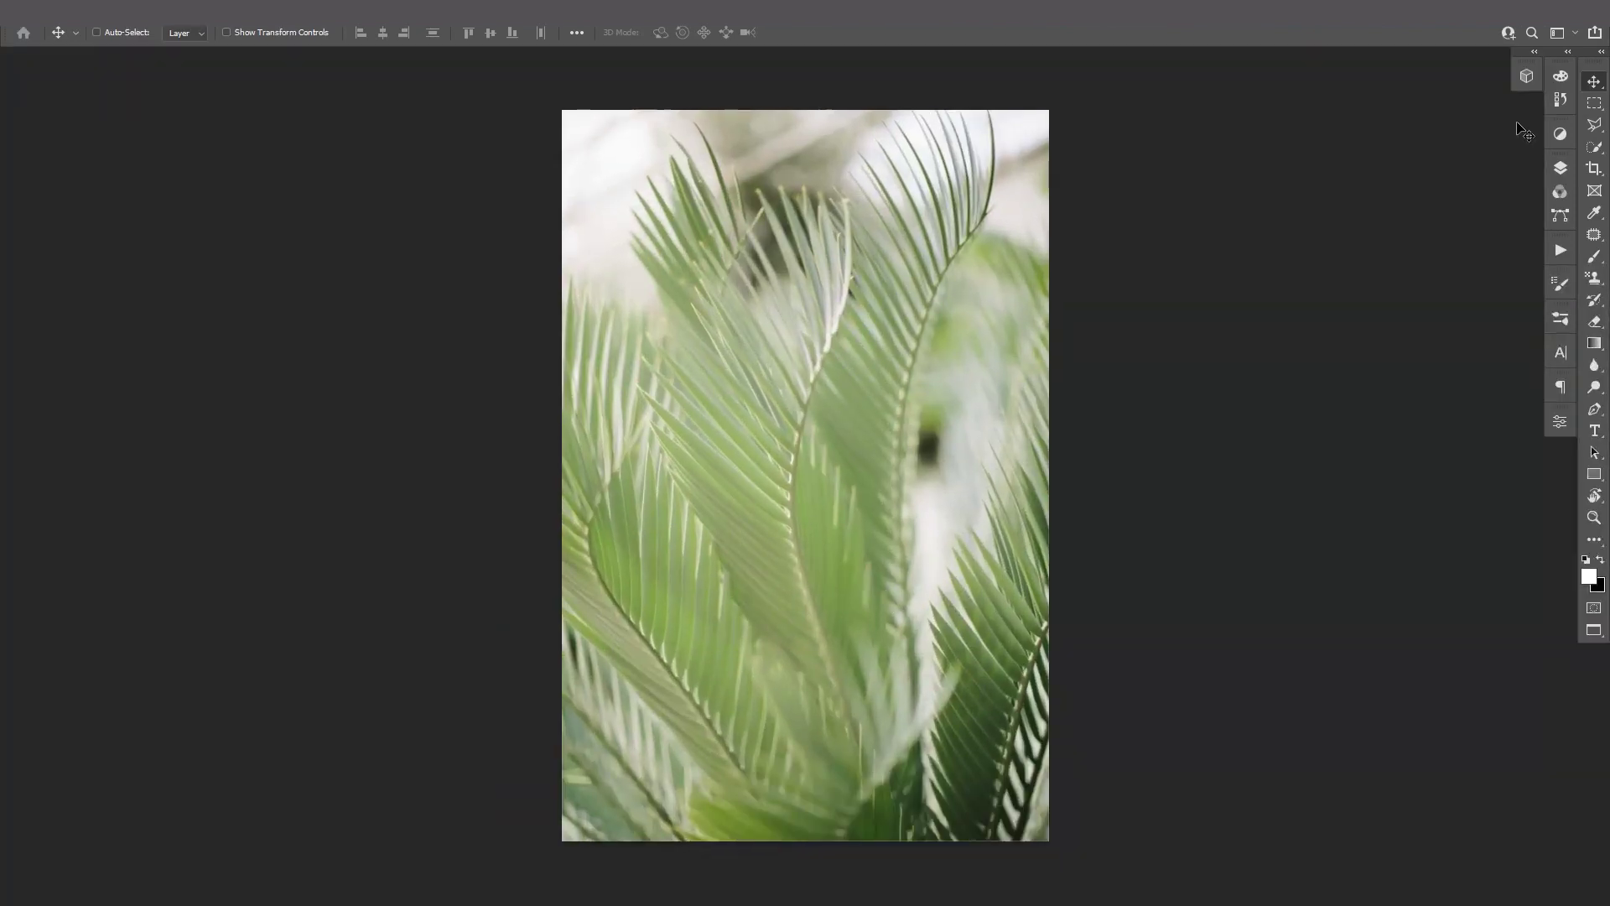
{"action": "left_click", "coordinate": [1560, 133]}
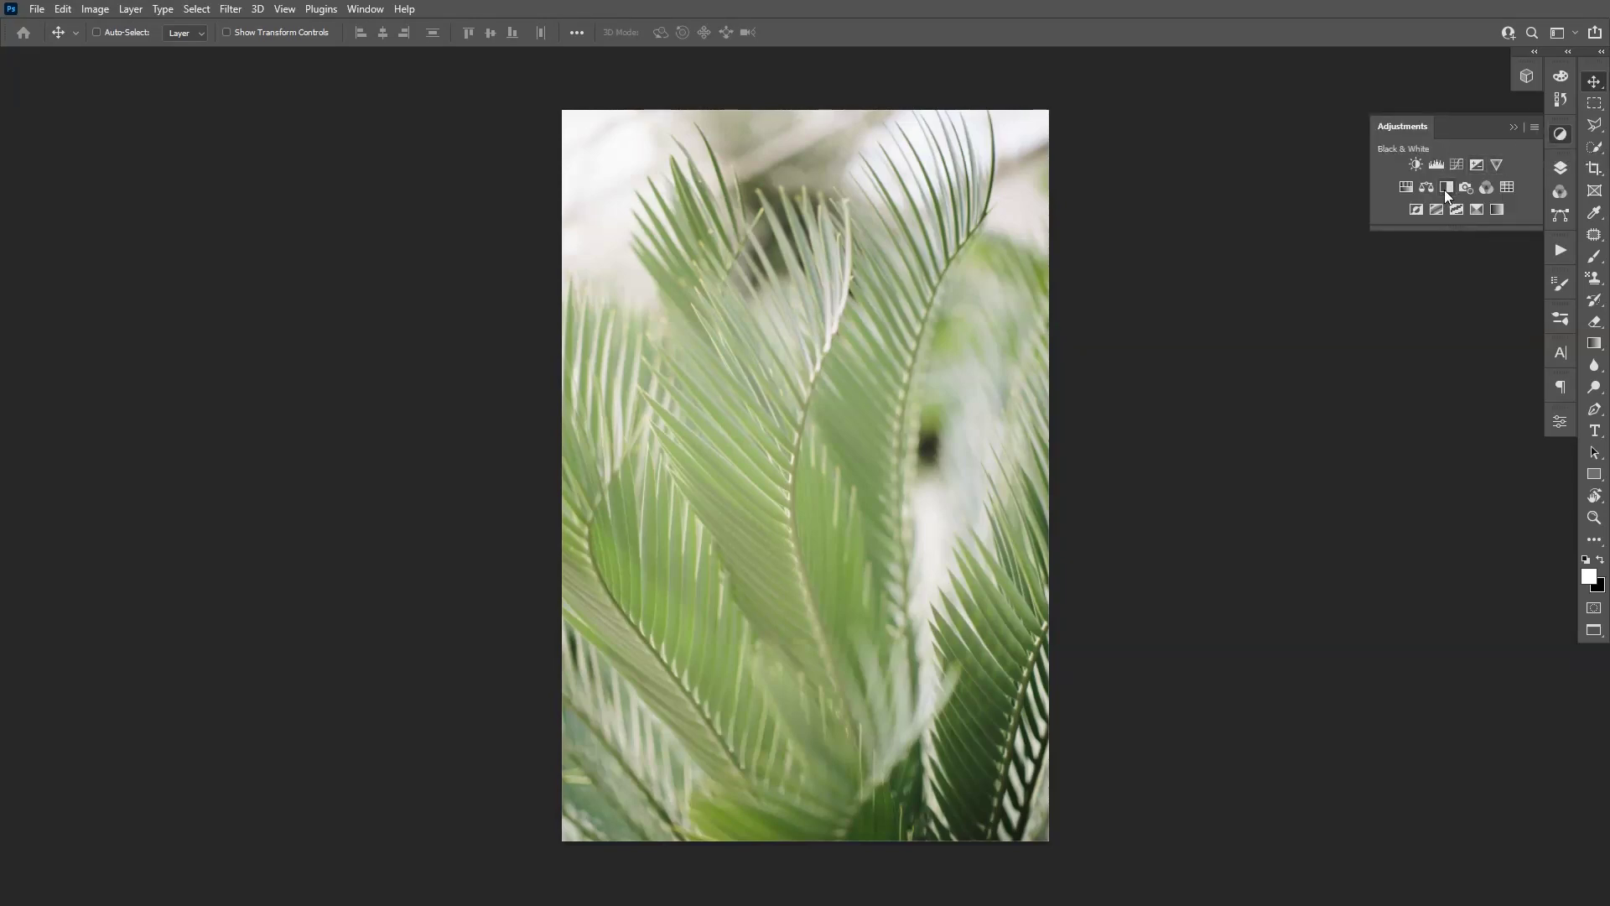
- Add a Black & White adjustment layer and merge it into a single greyscale Background layer
{"action": "left_click", "coordinate": [1446, 188]}
{"action": "key", "text": "F7"}
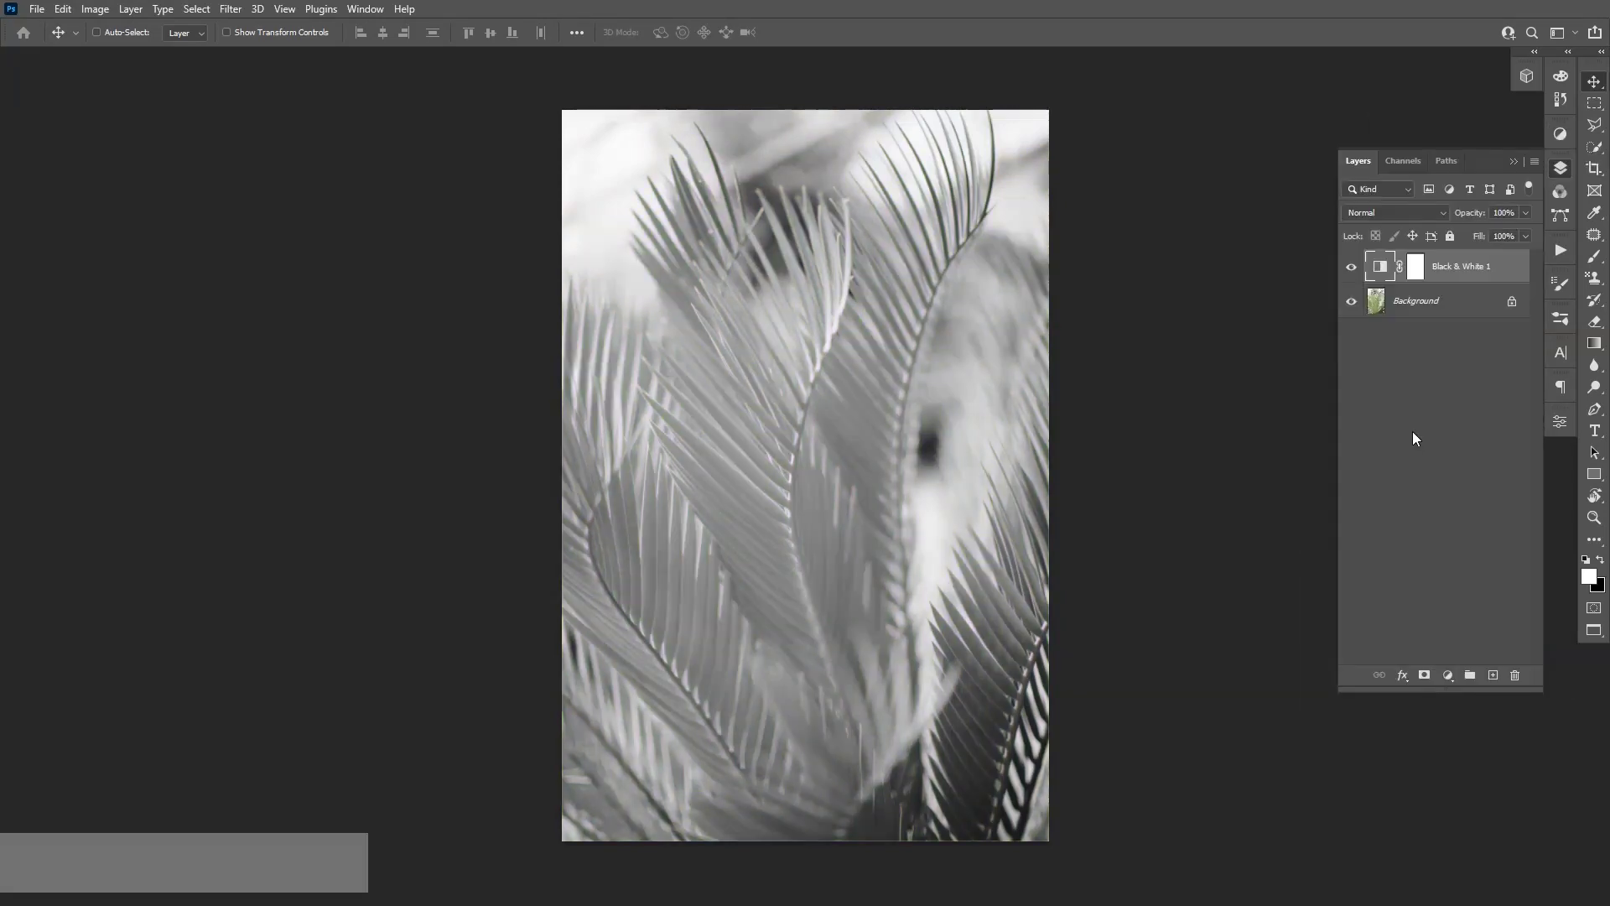
{"action": "key", "text": "shift+ctrl"}
{"action": "key", "text": "shift+ctrl+e"}
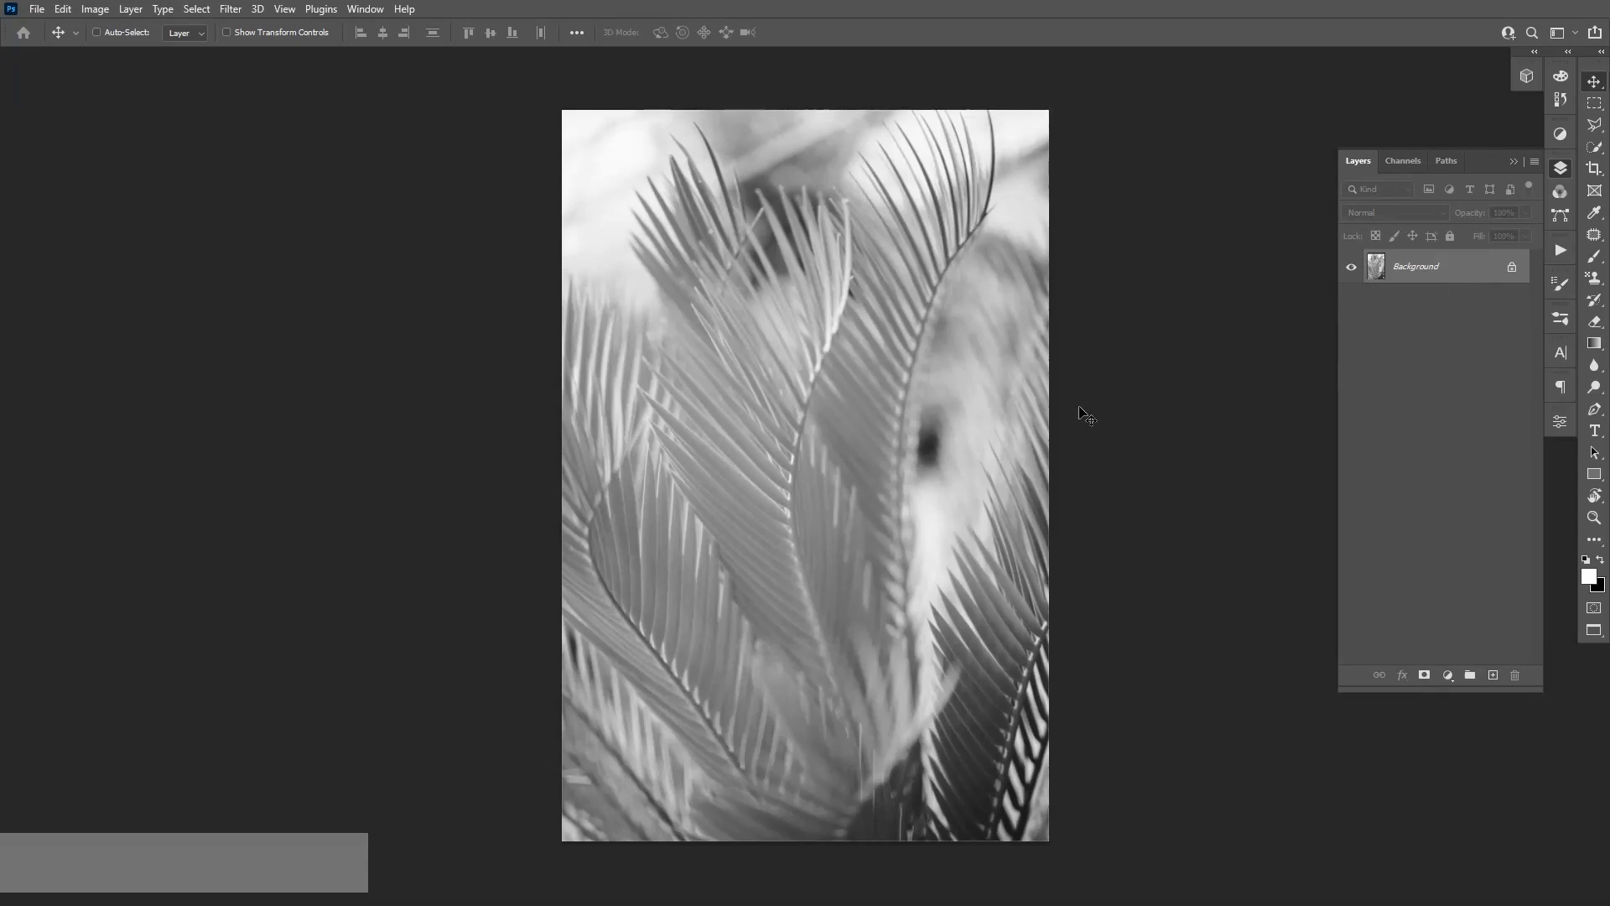
{"action": "left_click", "coordinate": [37, 10]}
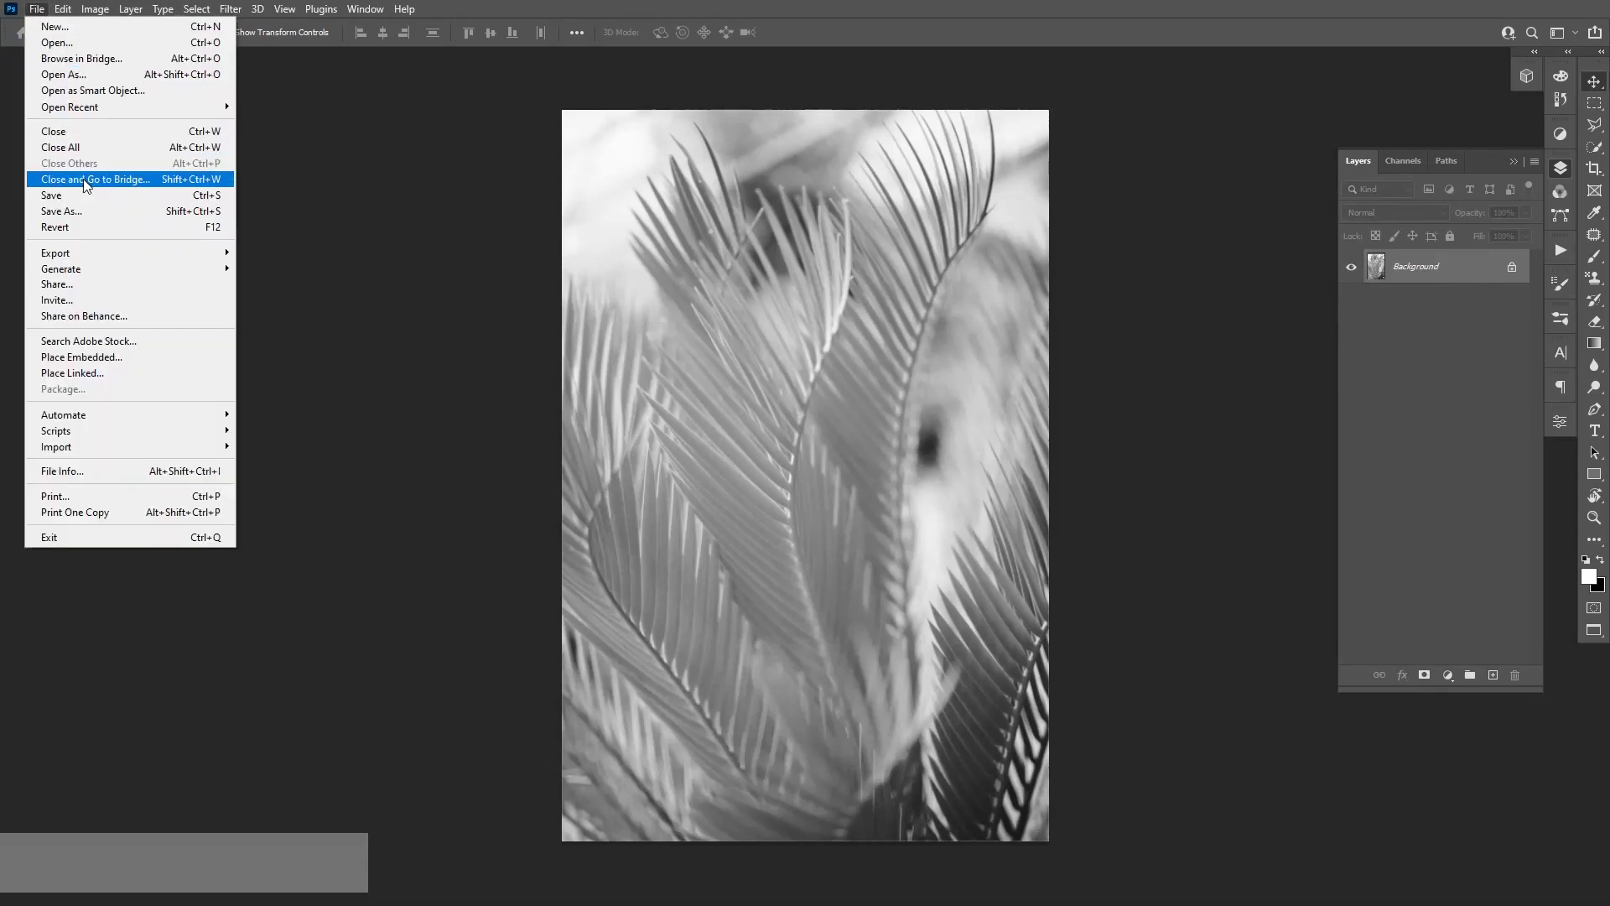
- Save the image to the Desktop as 'Displacement' in Photoshop (*.PSD) format
{"action": "left_click", "coordinate": [82, 209]}
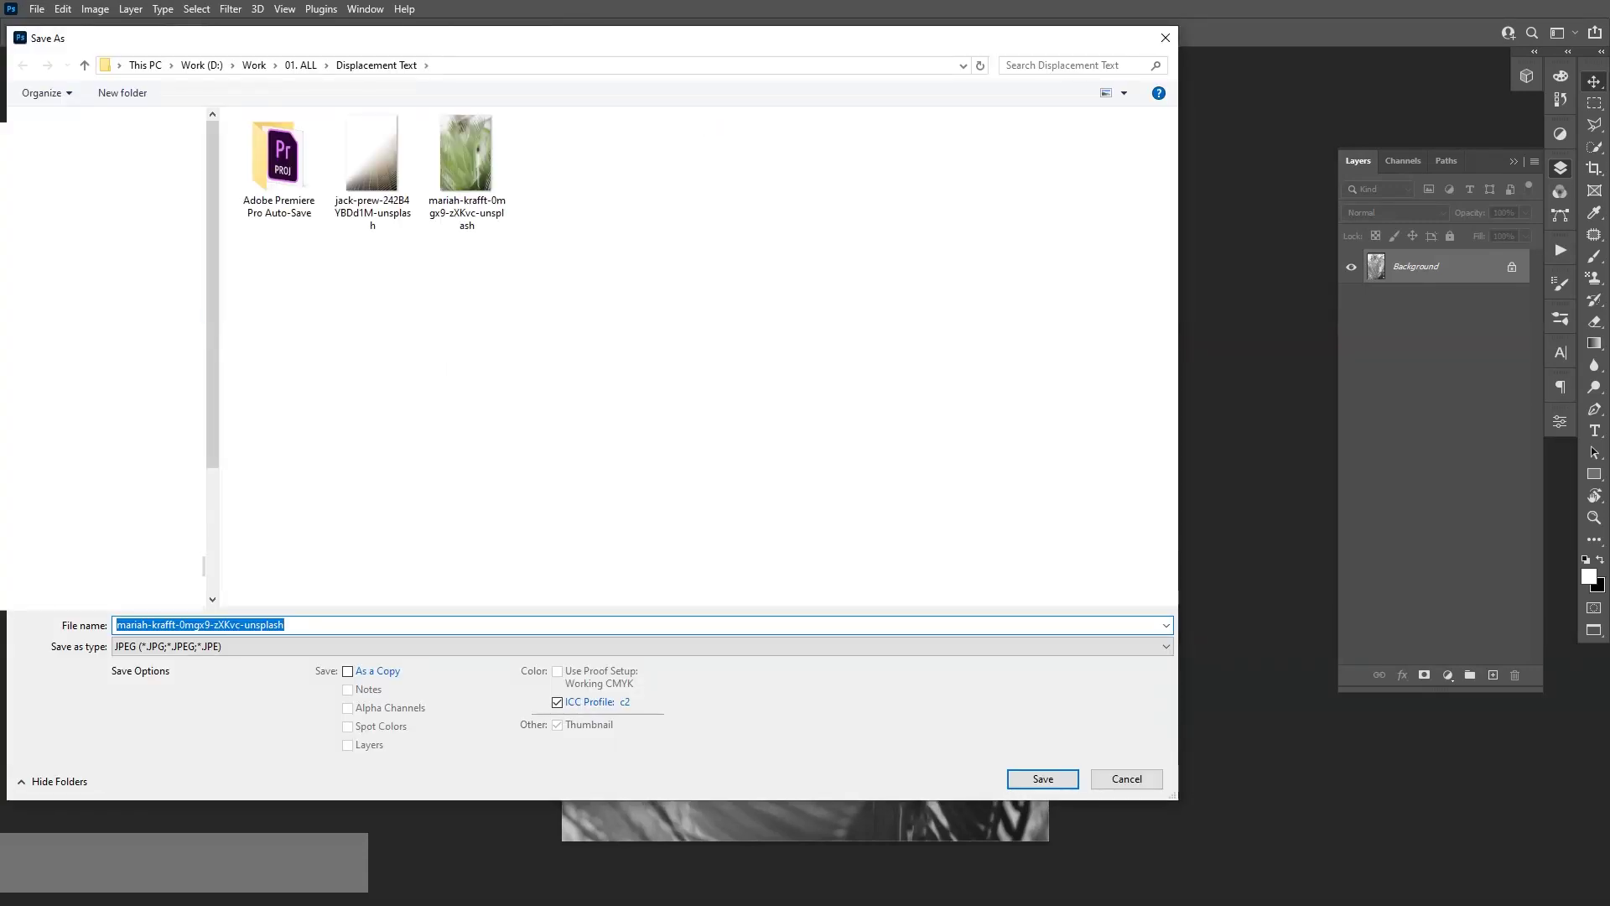
{"action": "type", "text": "Displacement"}
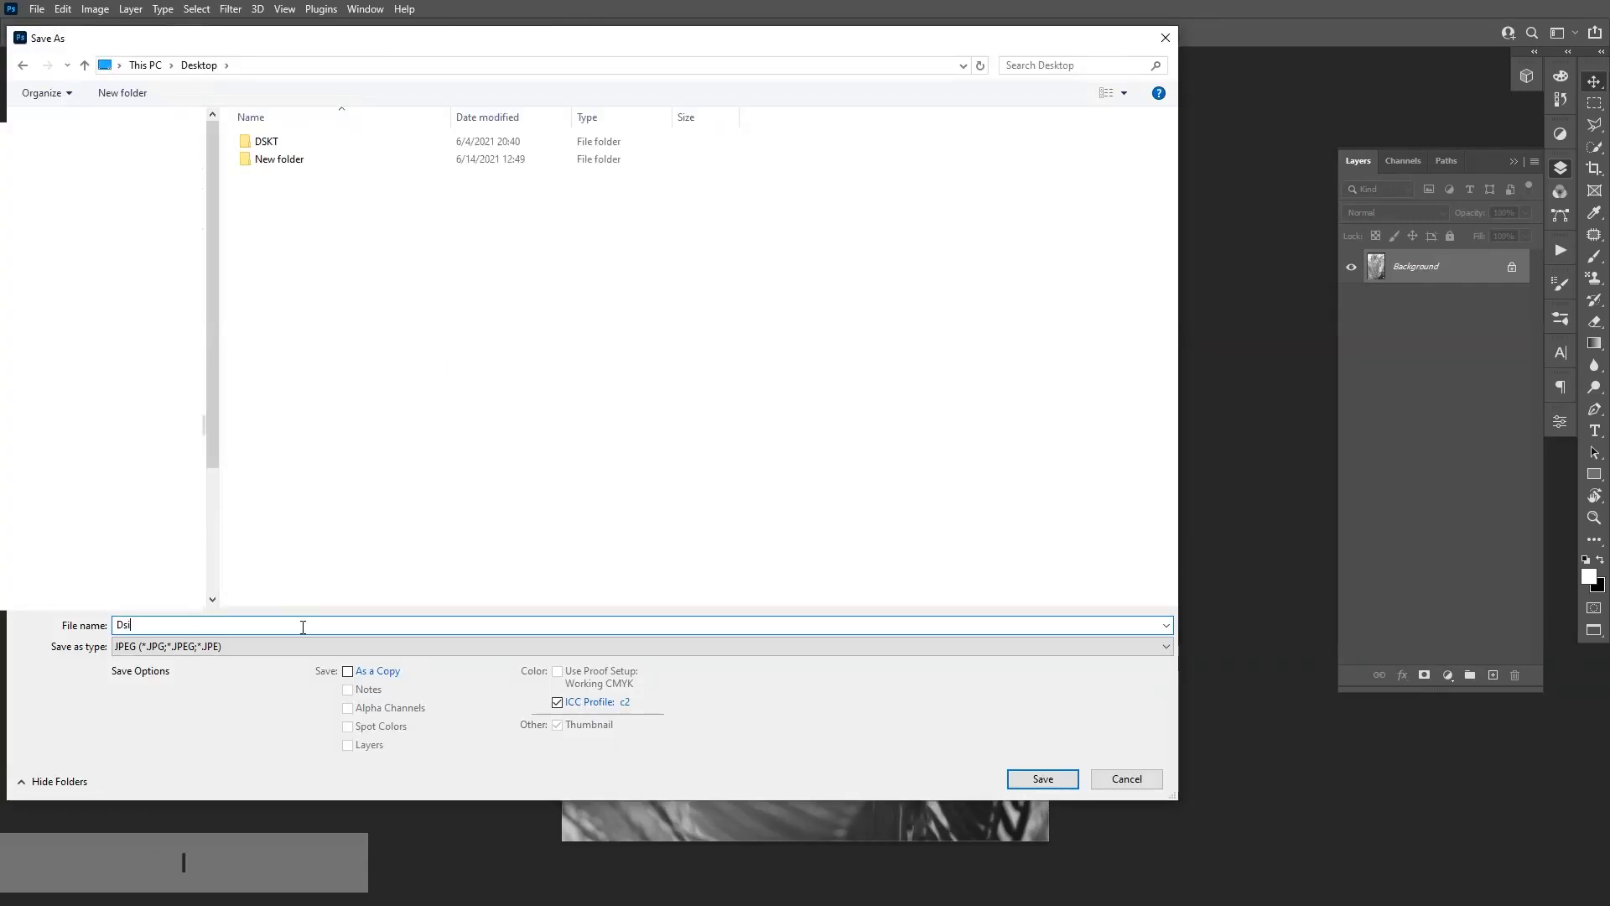
{"action": "left_click", "coordinate": [328, 650]}
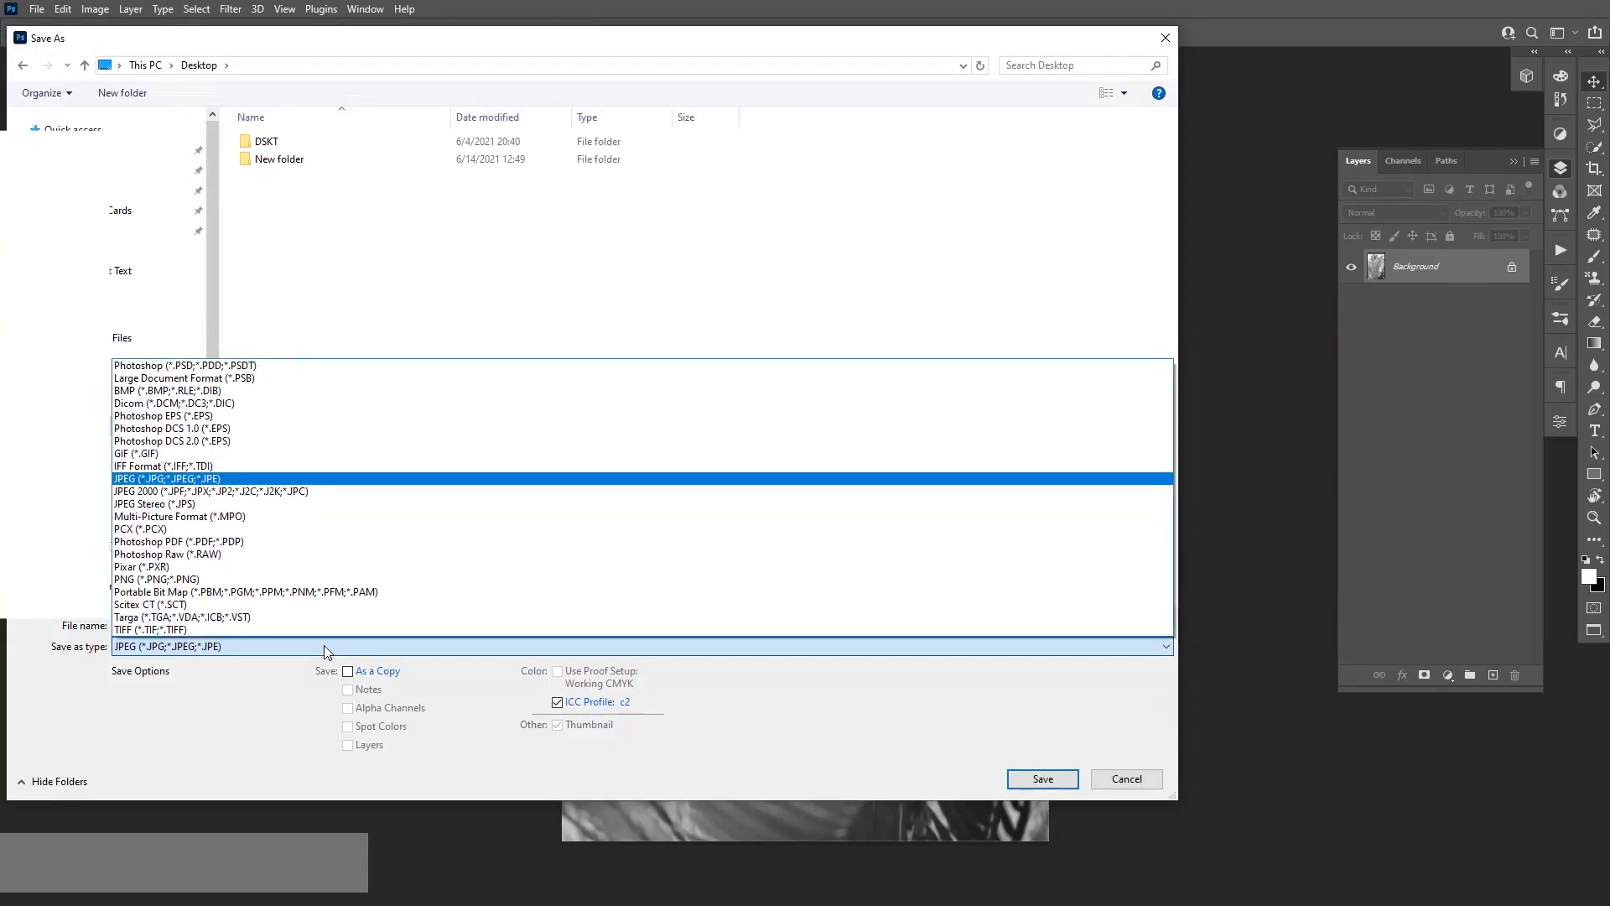
{"action": "left_click", "coordinate": [218, 371]}
{"action": "left_click", "coordinate": [1058, 779]}
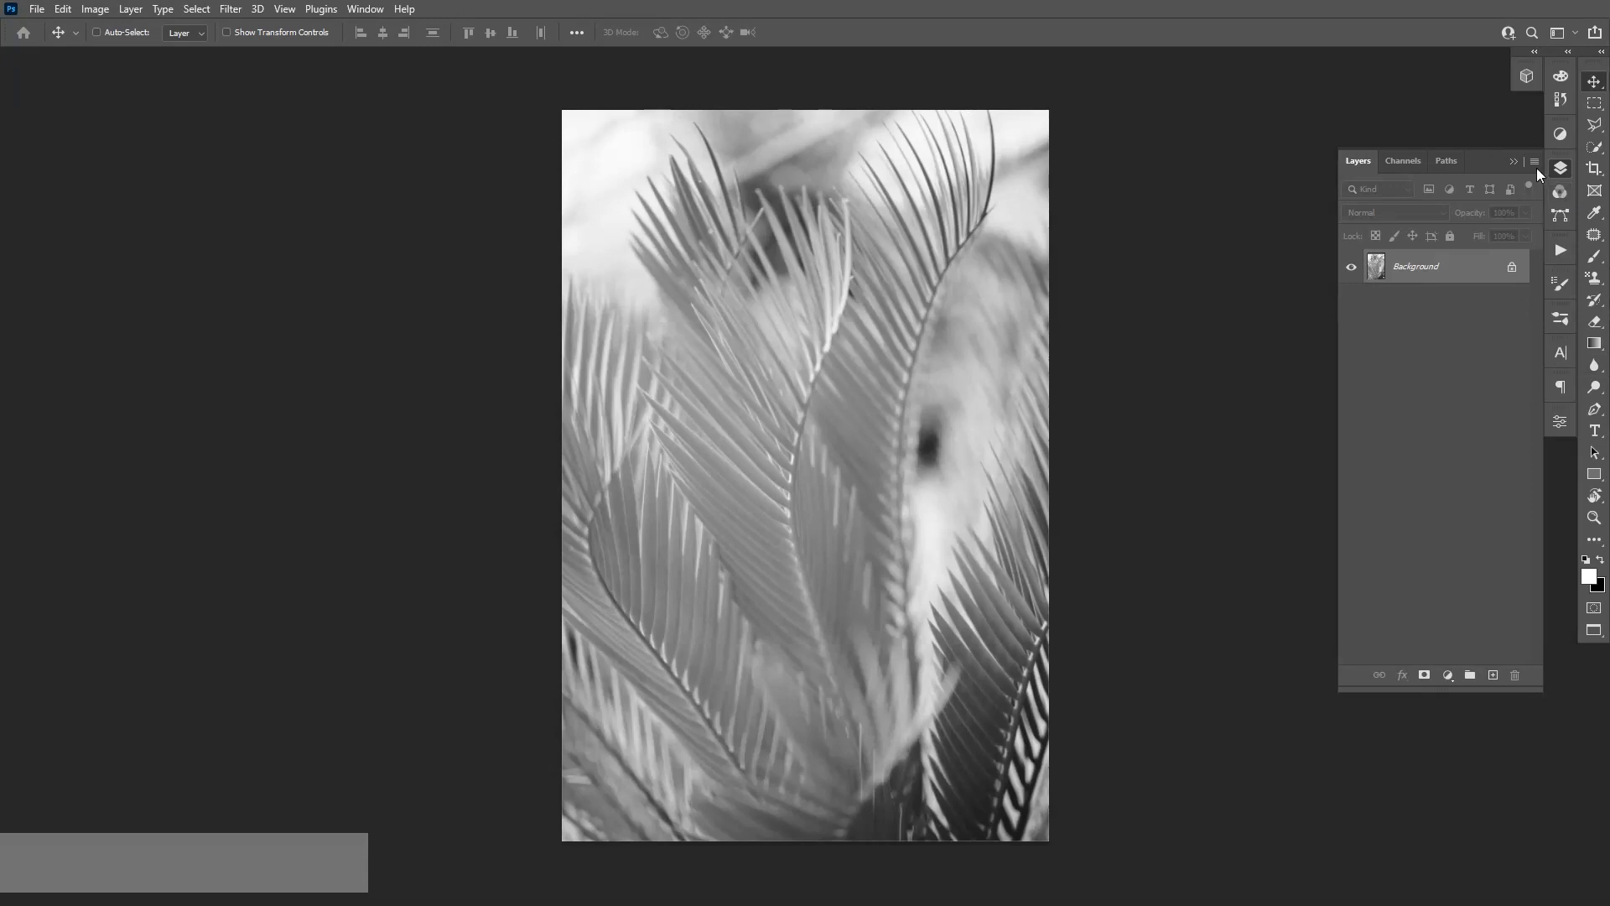
{"action": "left_click", "coordinate": [1559, 168]}
- Type 'PA NT ER' on three lines with the Horizontal Type Tool on the canvas
{"action": "key", "text": "t"}
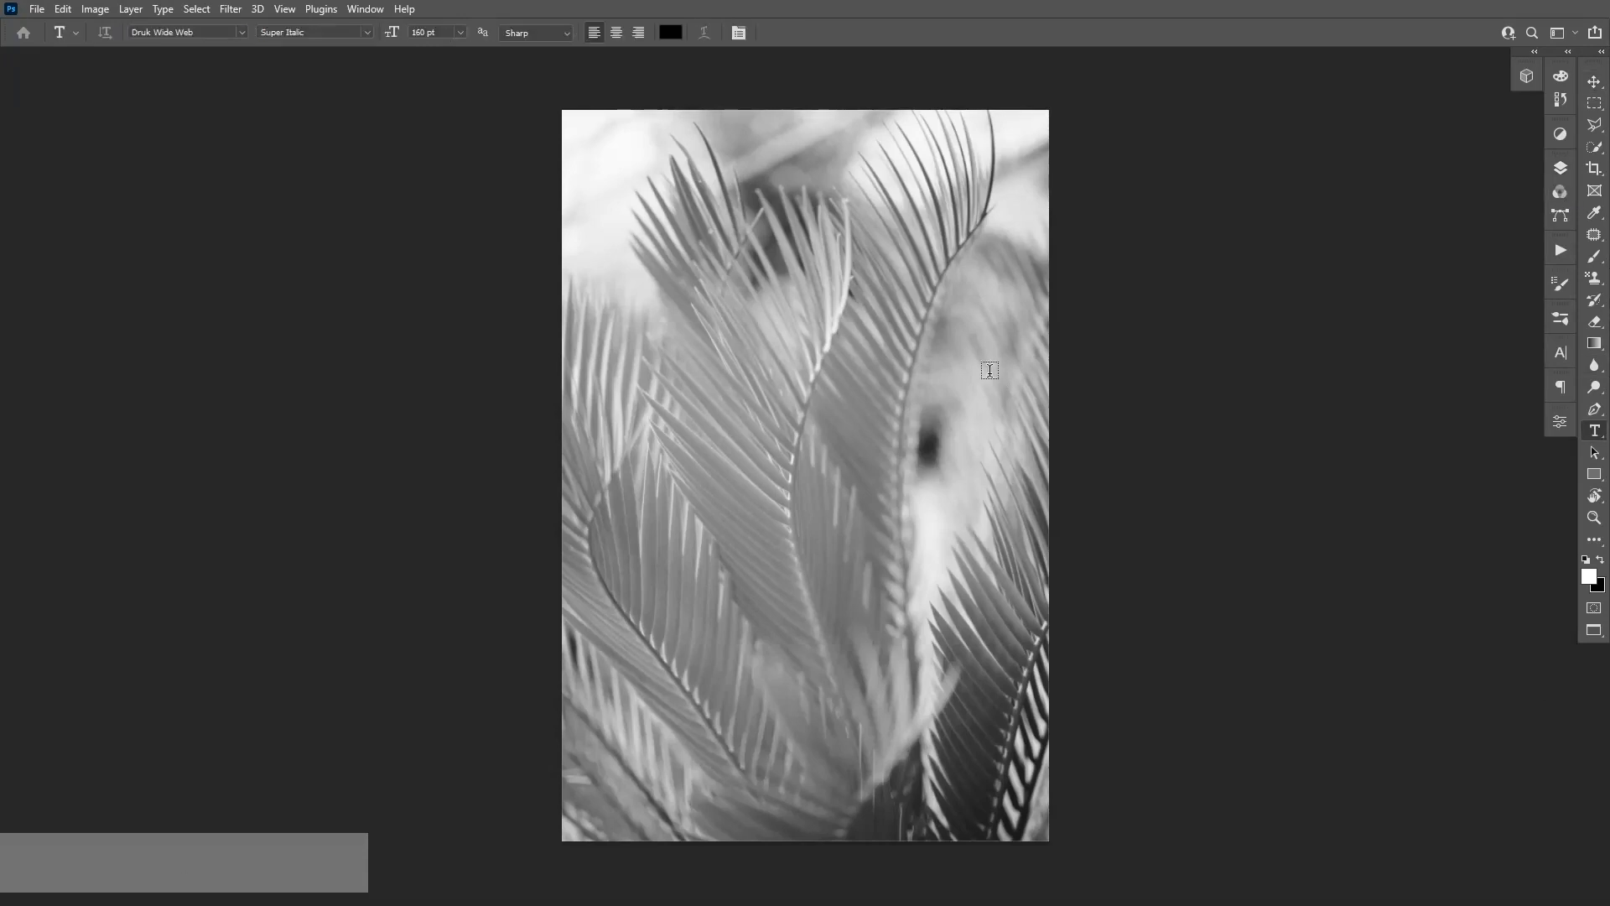
{"action": "right_click", "coordinate": [1600, 431]}
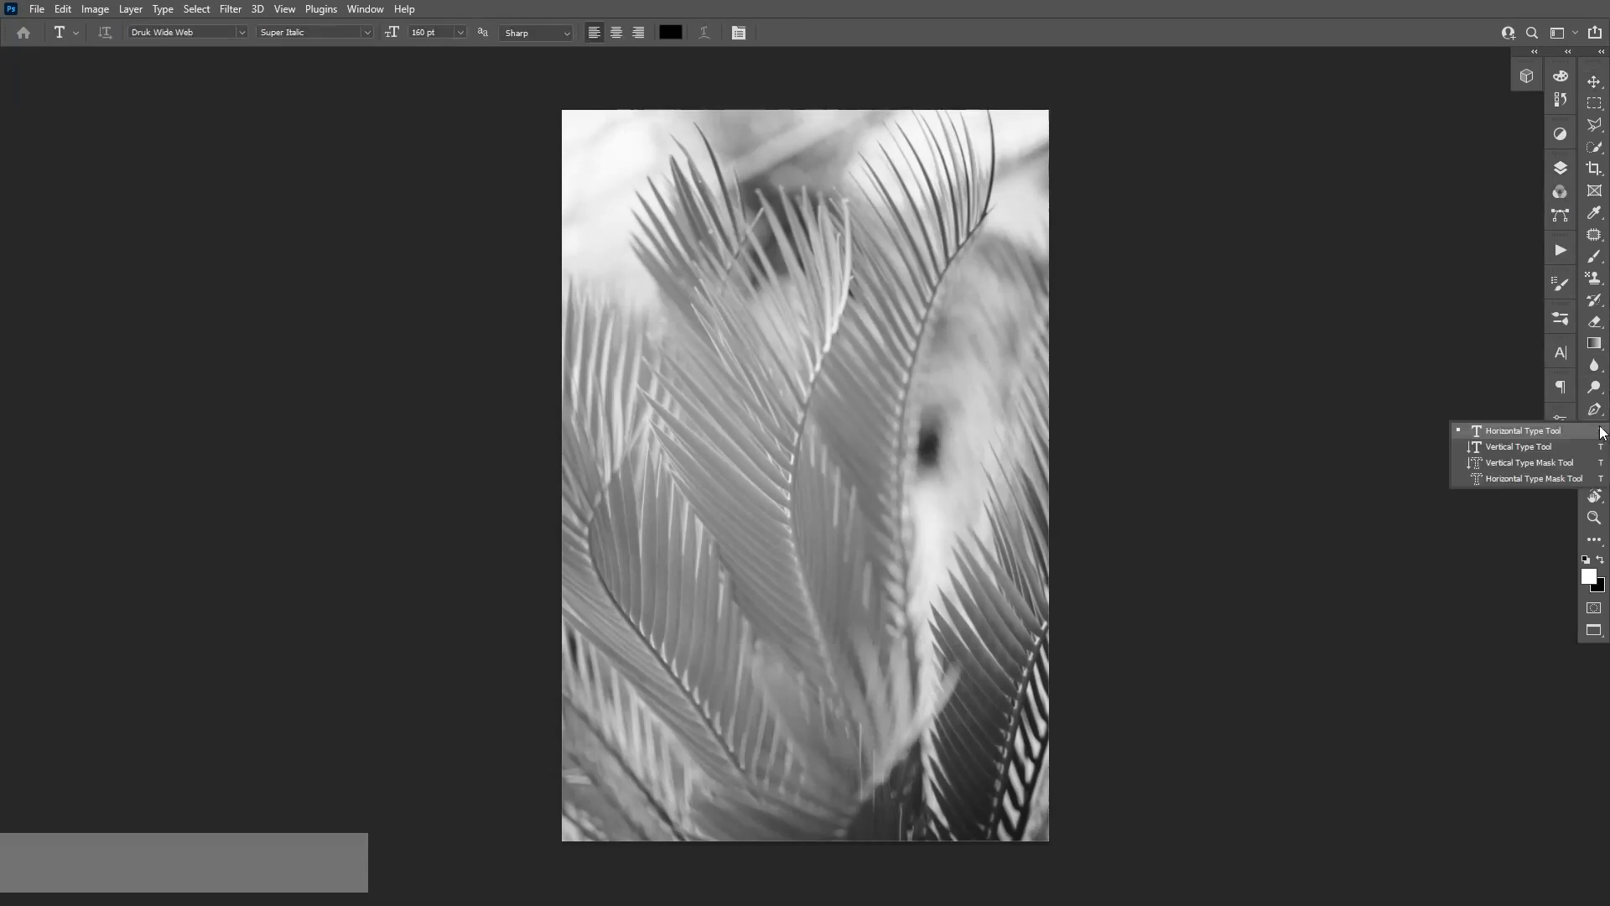
{"action": "left_click", "coordinate": [1526, 431]}
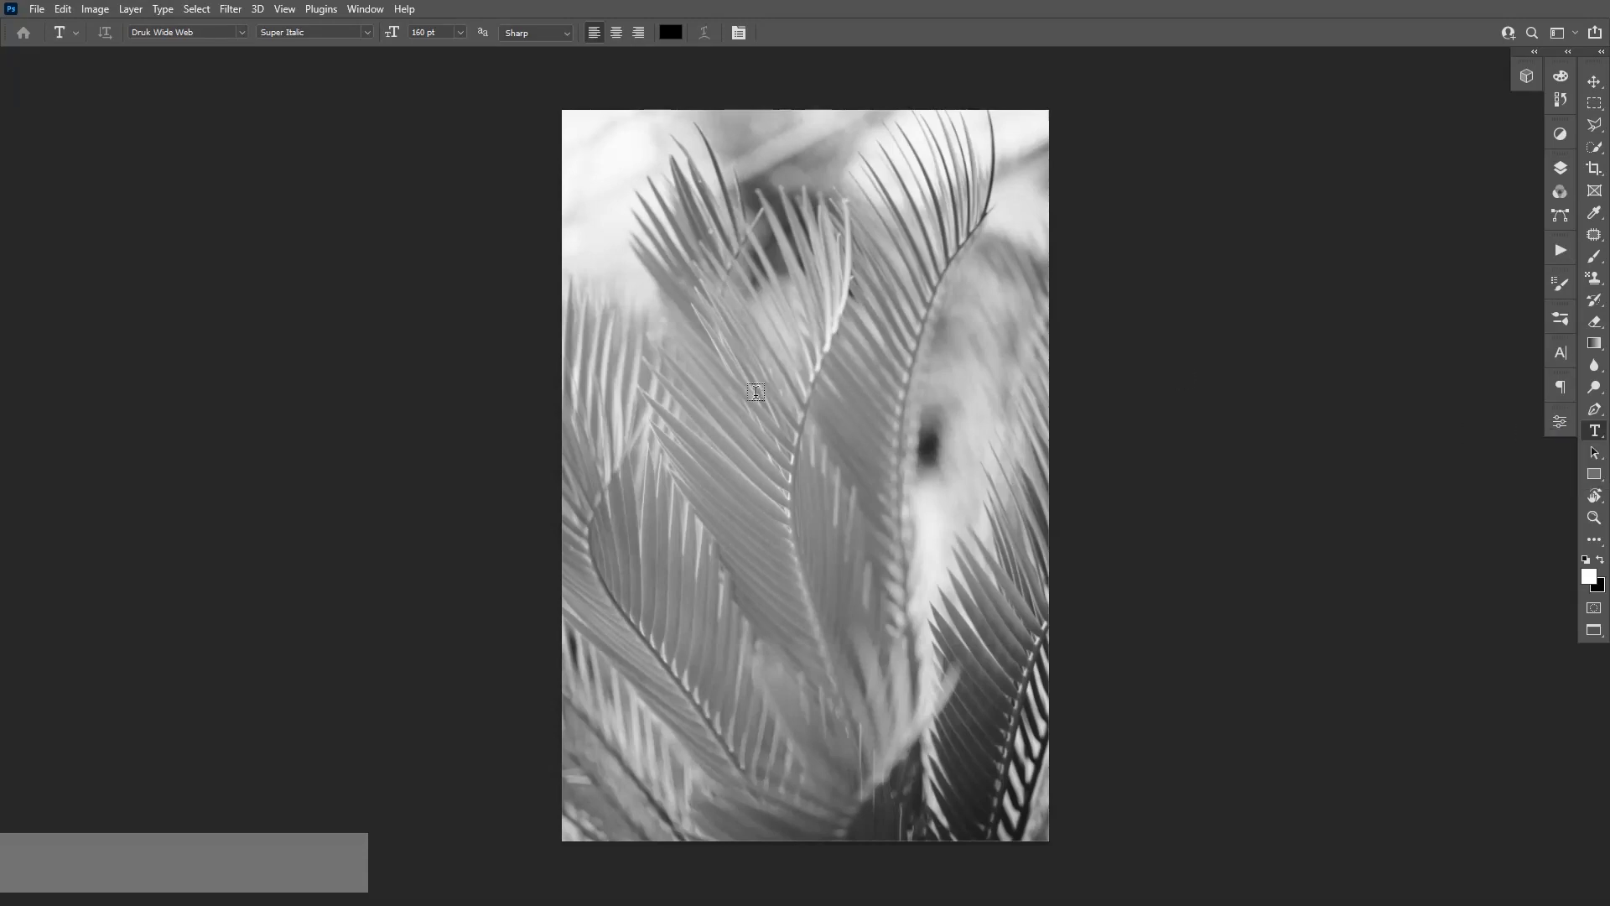
{"action": "left_click", "coordinate": [719, 367]}
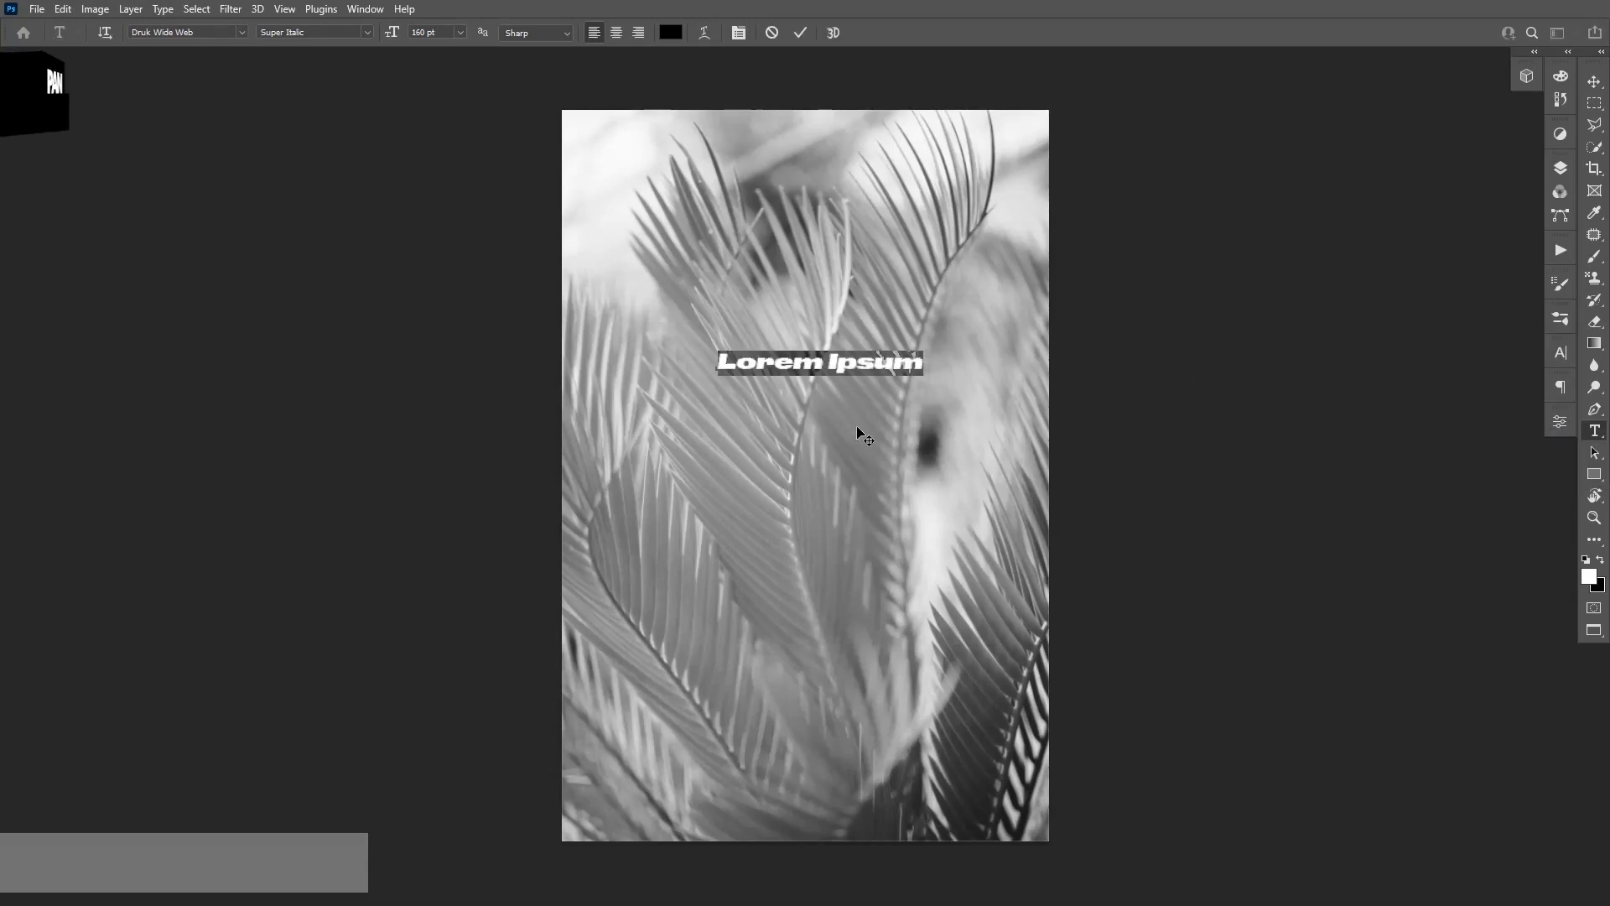
{"action": "type", "text": "PA NT ER"}
- Scale the PANTER text proportionally to about 793% and move it to the photo's centre
{"action": "key", "text": "ctrl"}
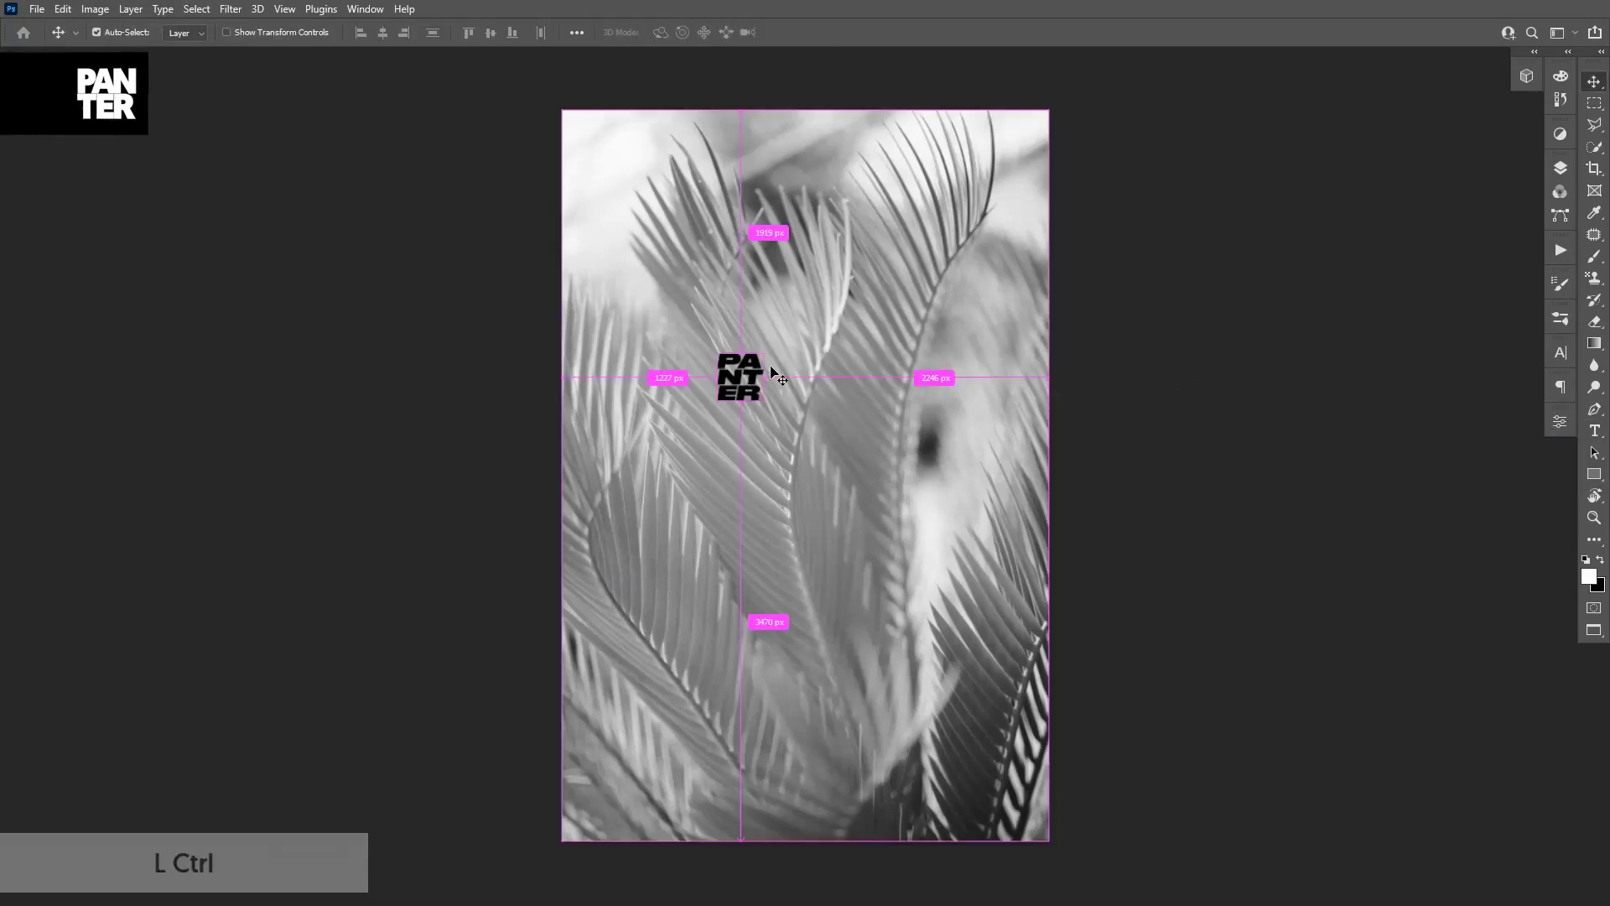
{"action": "key", "text": "shift"}
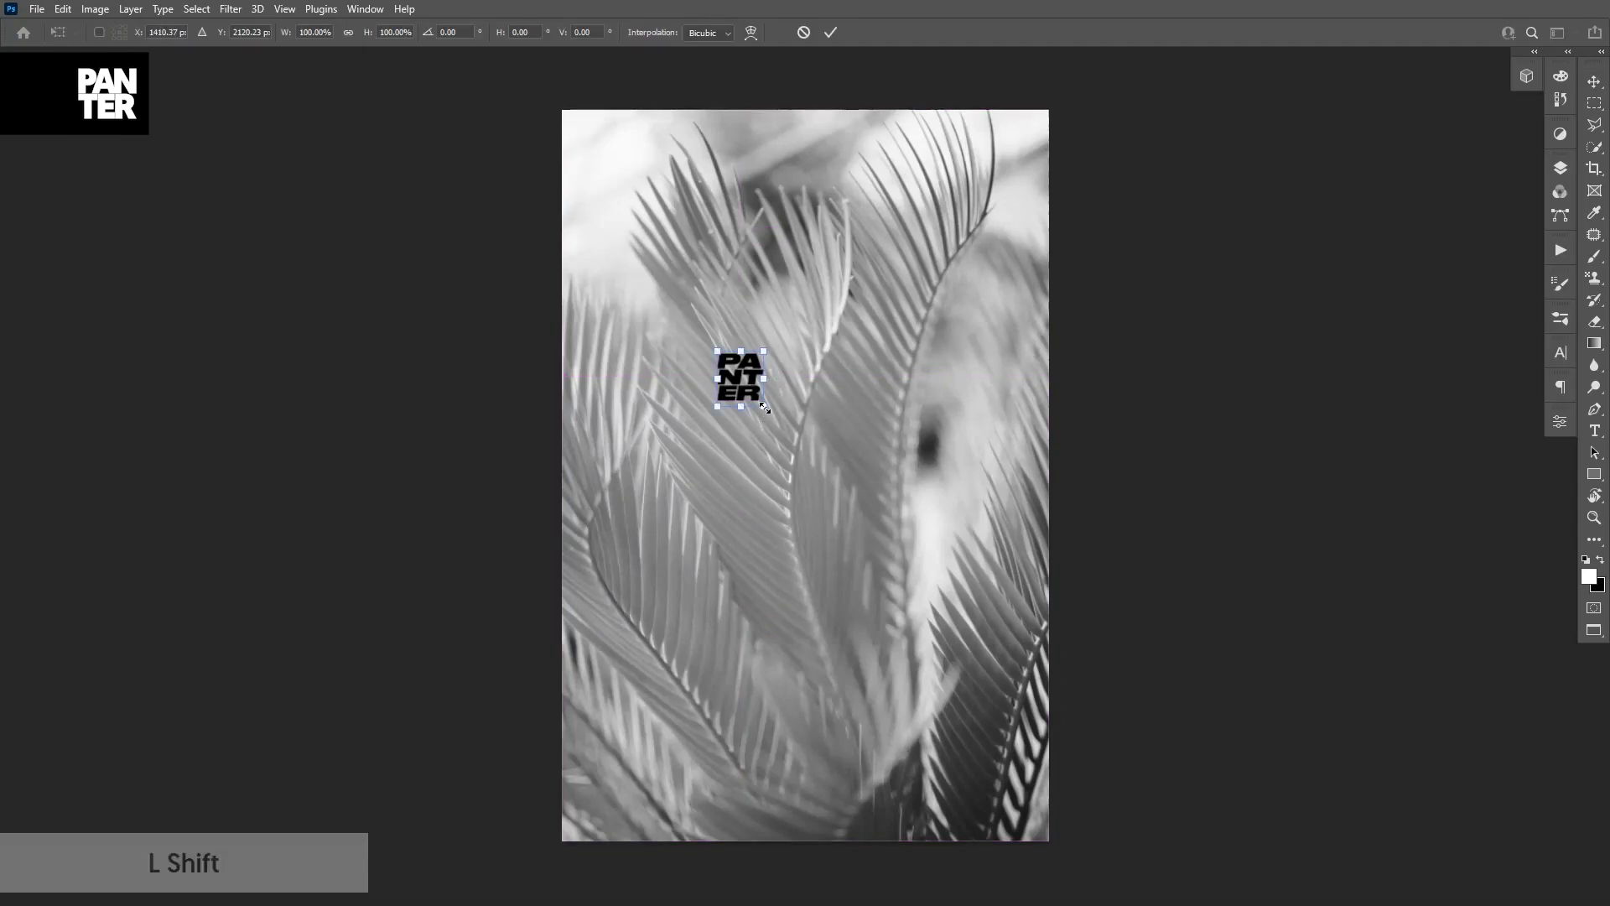
{"action": "left_click_drag", "start_coordinate": [763, 407], "coordinate": [1050, 752]}
{"action": "left_click_drag", "start_coordinate": [951, 626], "coordinate": [871, 547]}
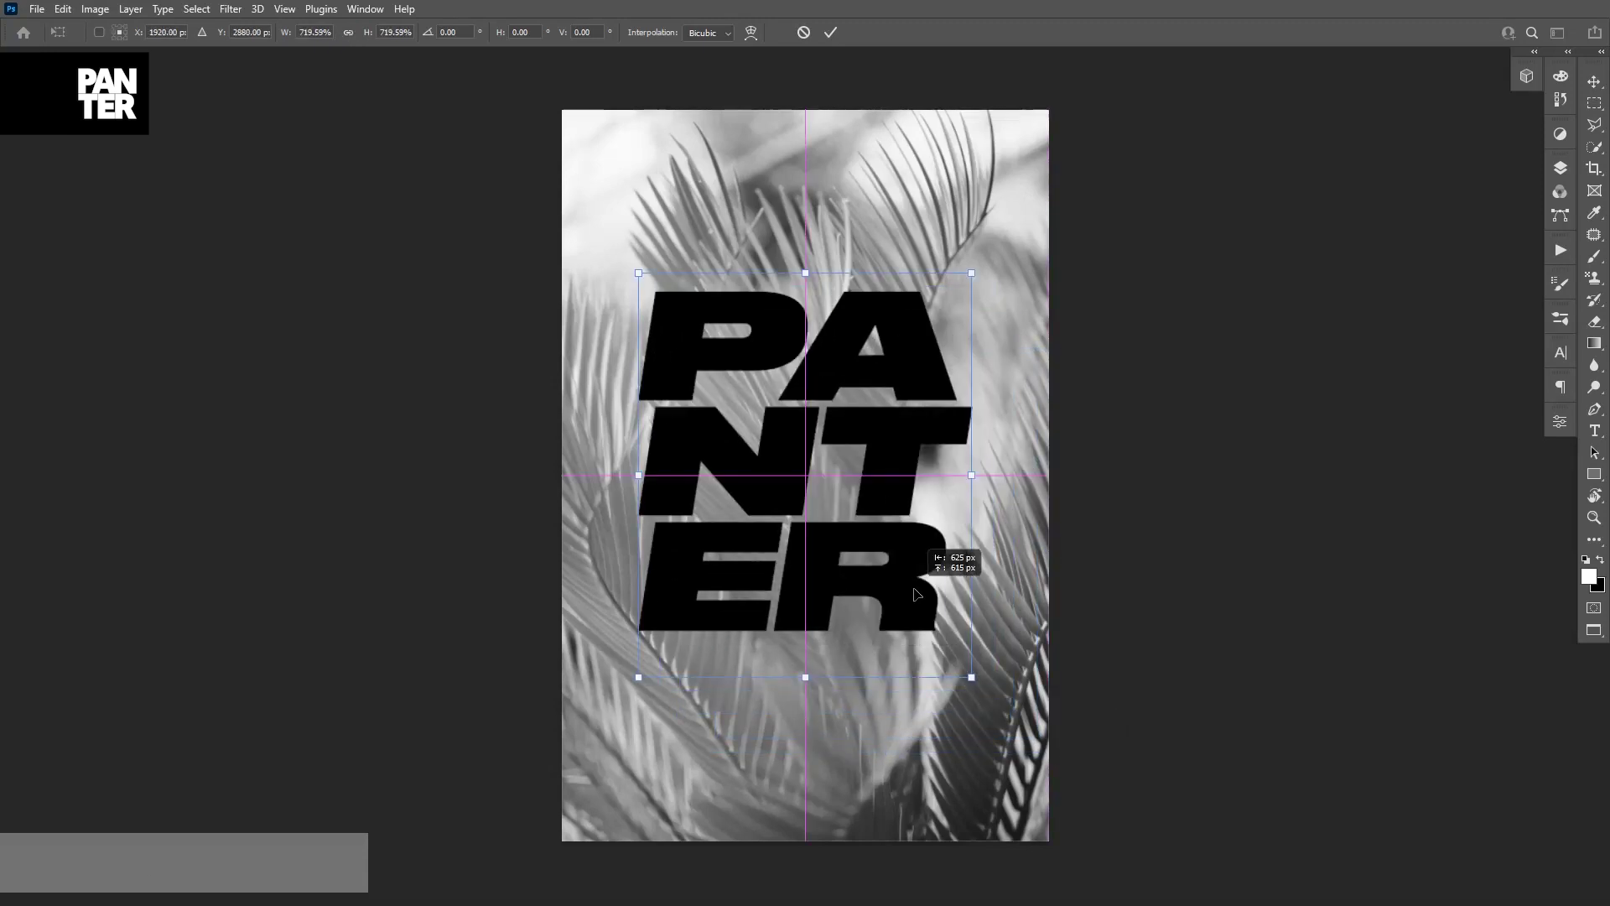
{"action": "key", "text": "shift+alt"}
{"action": "left_click_drag", "start_coordinate": [987, 260], "coordinate": [962, 230]}
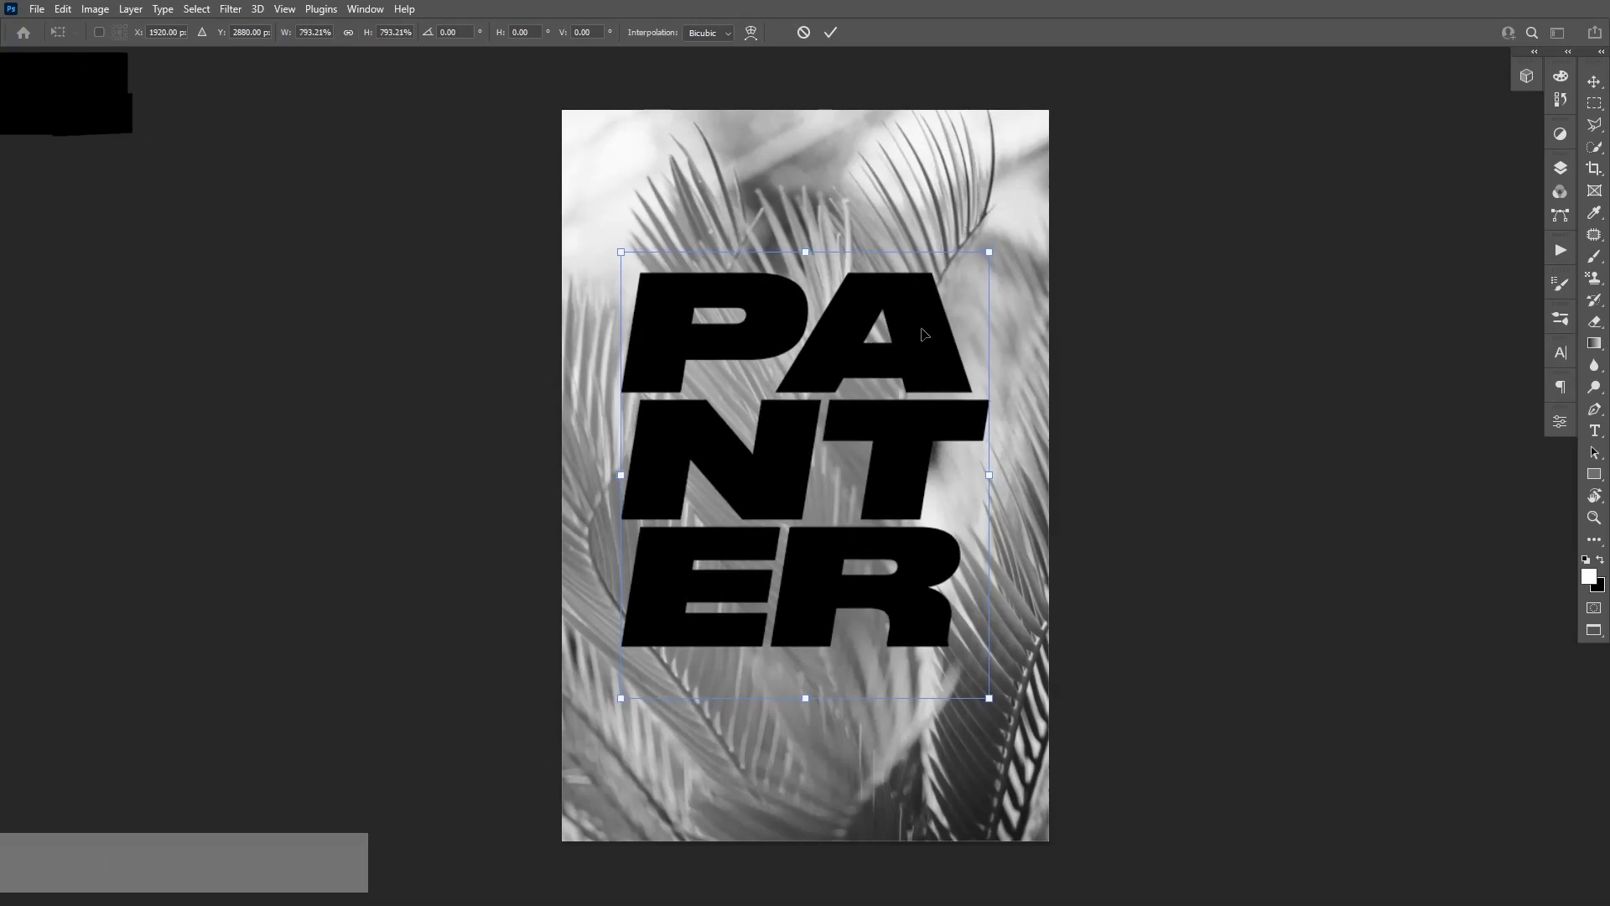
{"action": "left_click_drag", "start_coordinate": [928, 334], "coordinate": [928, 334]}
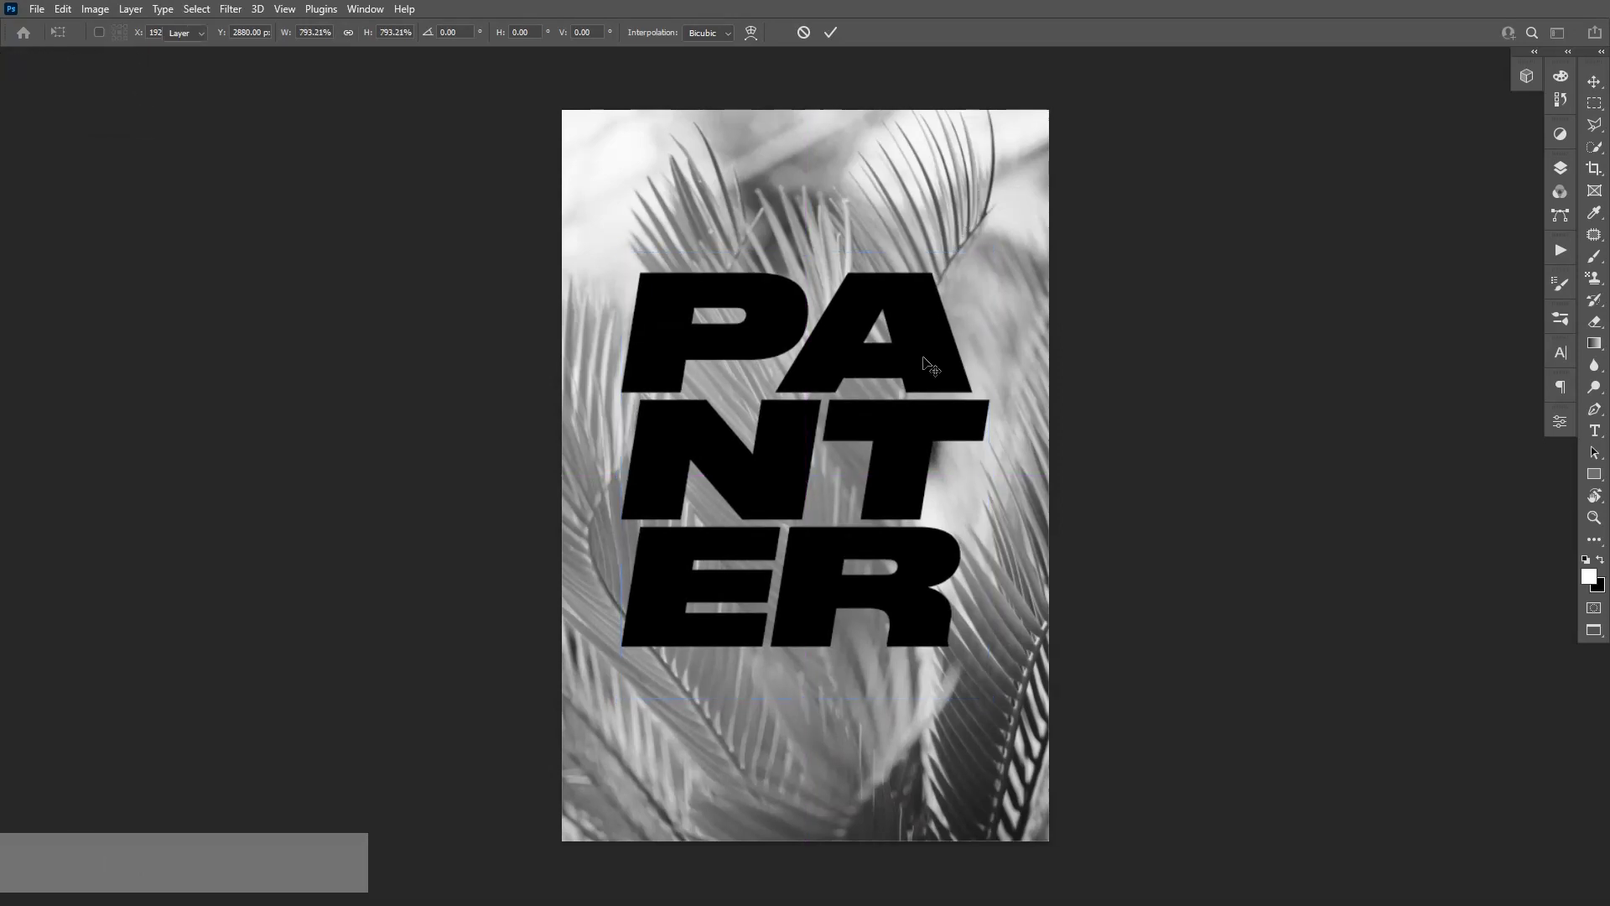
{"action": "key", "text": "Return"}
{"action": "left_click_drag", "start_coordinate": [923, 356], "coordinate": [927, 421]}
- Duplicate the PA NT ER text layer and choose Filter > Distort > Displace for the copy
{"action": "left_click", "coordinate": [1562, 168]}
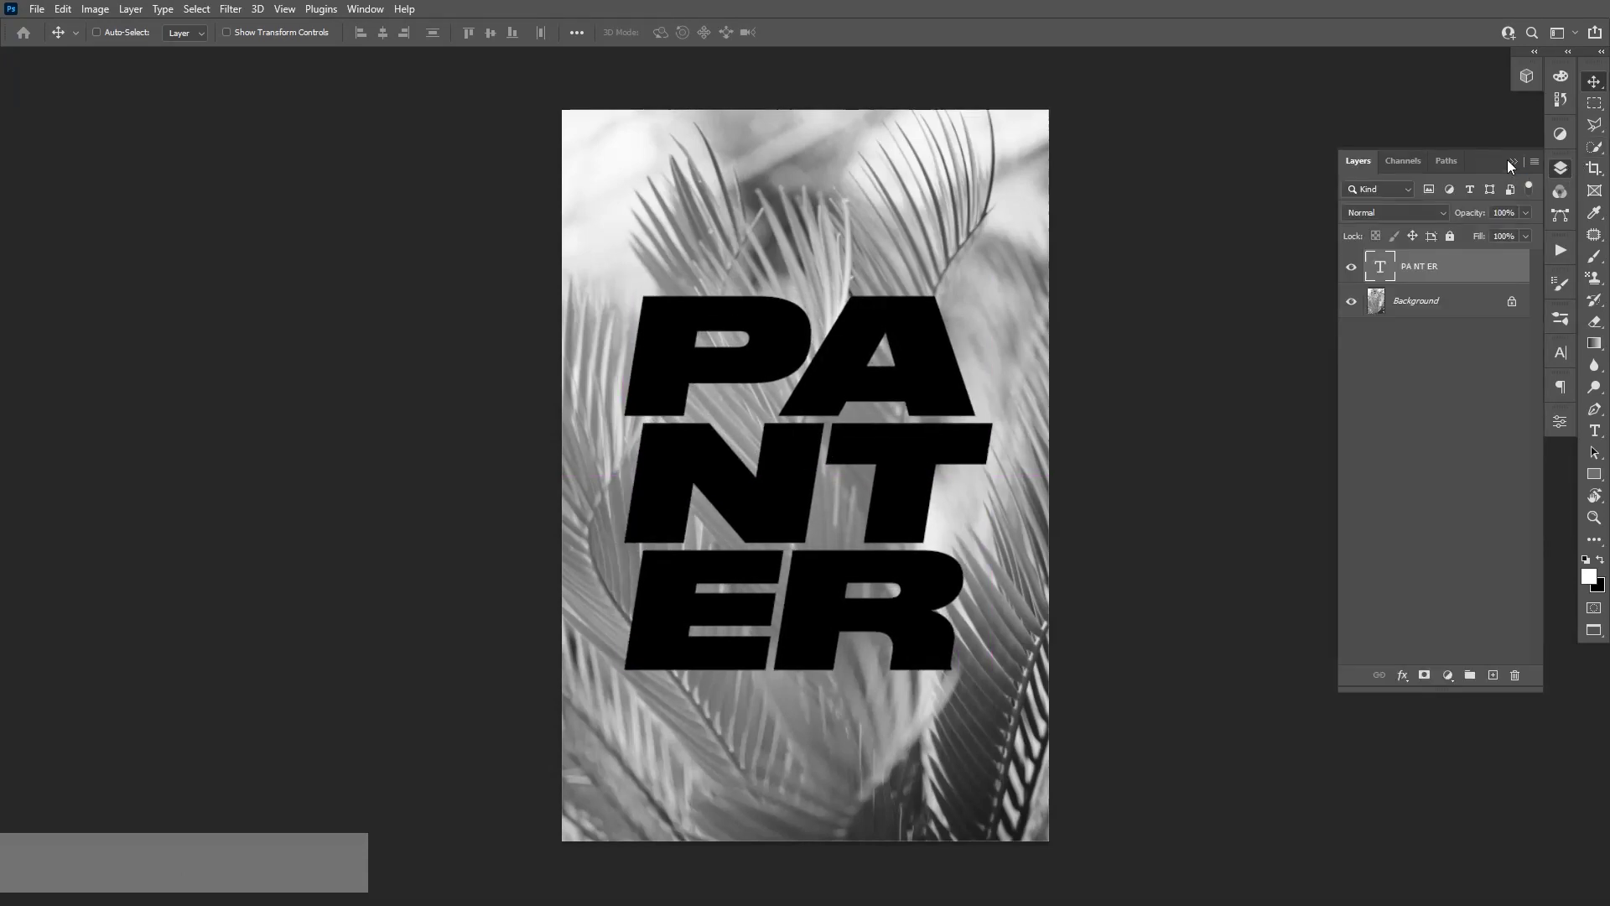
{"action": "left_click_drag", "start_coordinate": [1472, 266], "coordinate": [1491, 674]}
{"action": "left_click", "coordinate": [239, 8]}
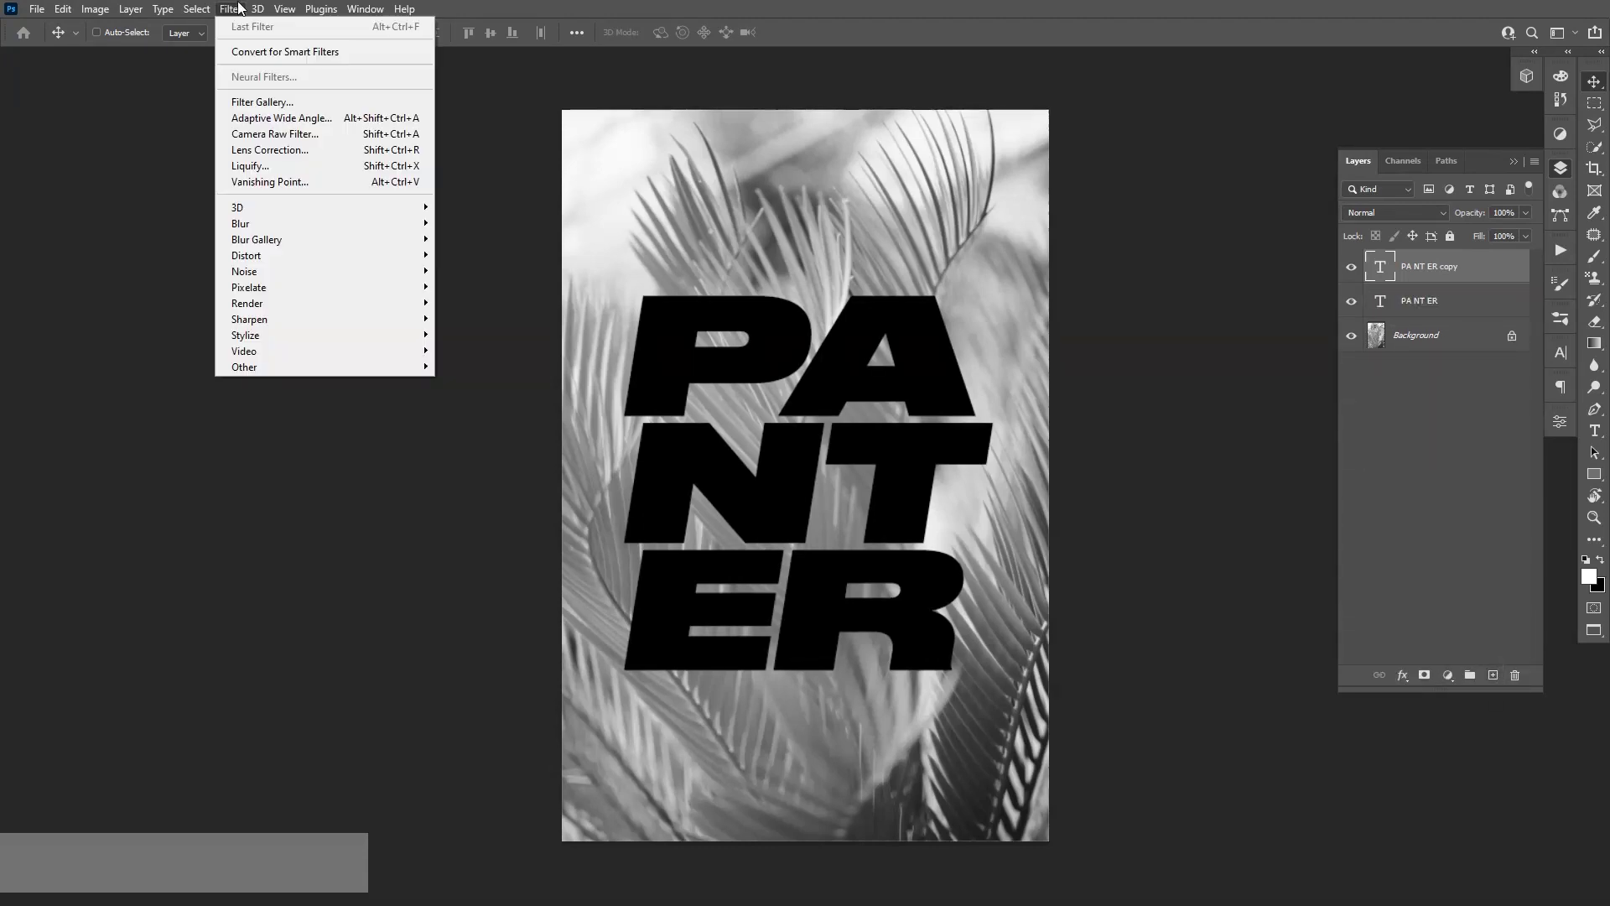
{"action": "mouse_move", "coordinate": [298, 255]}
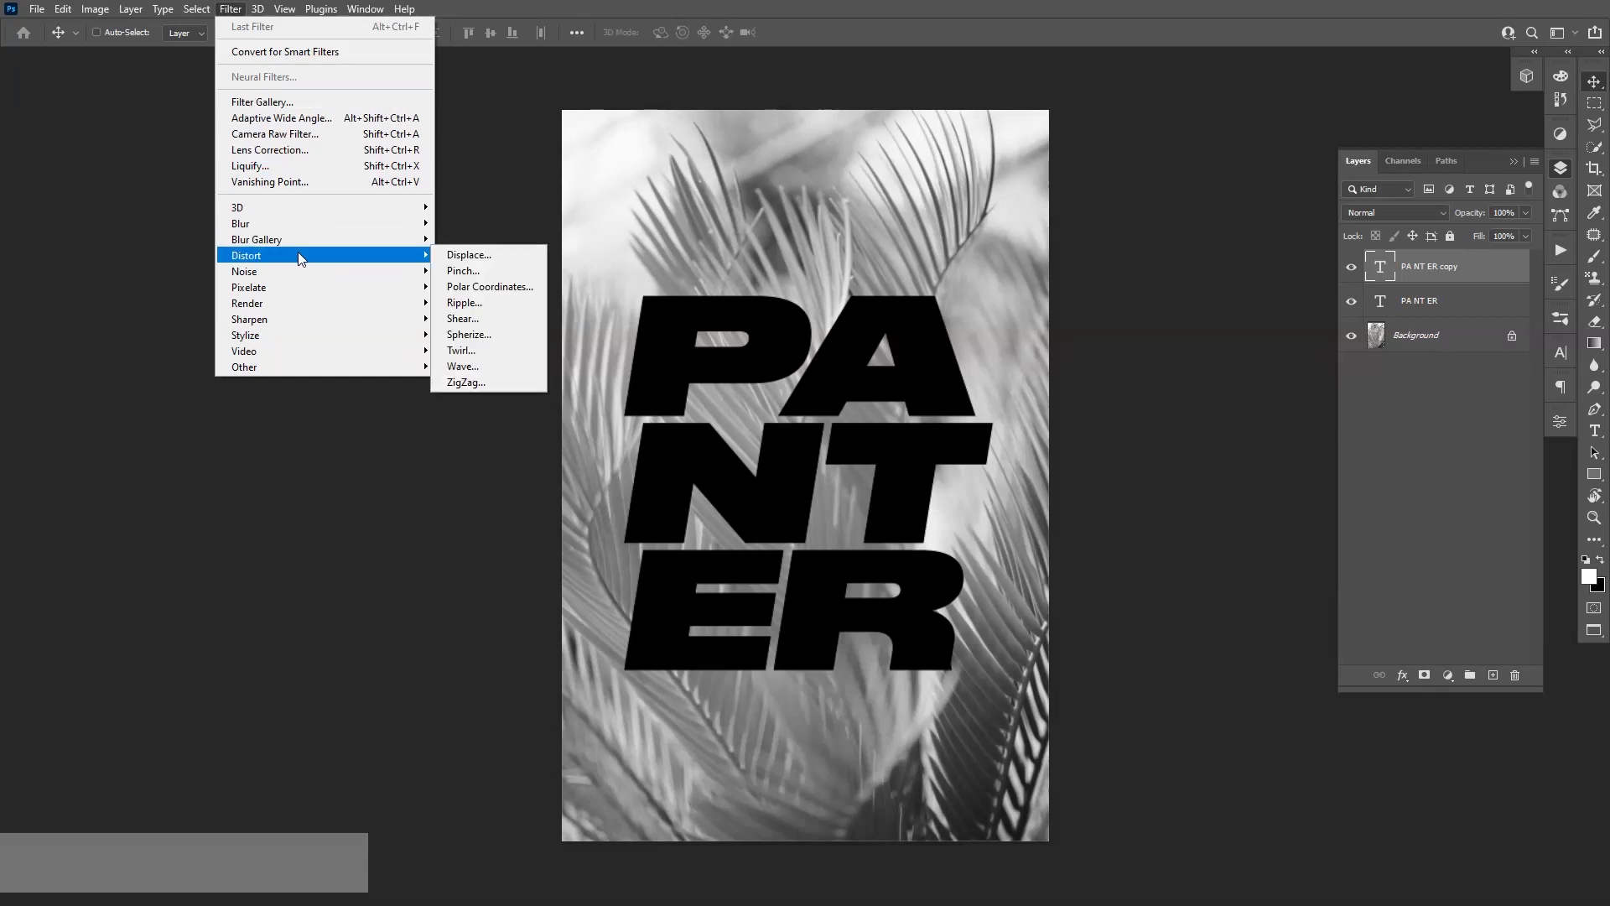
{"action": "left_click", "coordinate": [493, 256]}
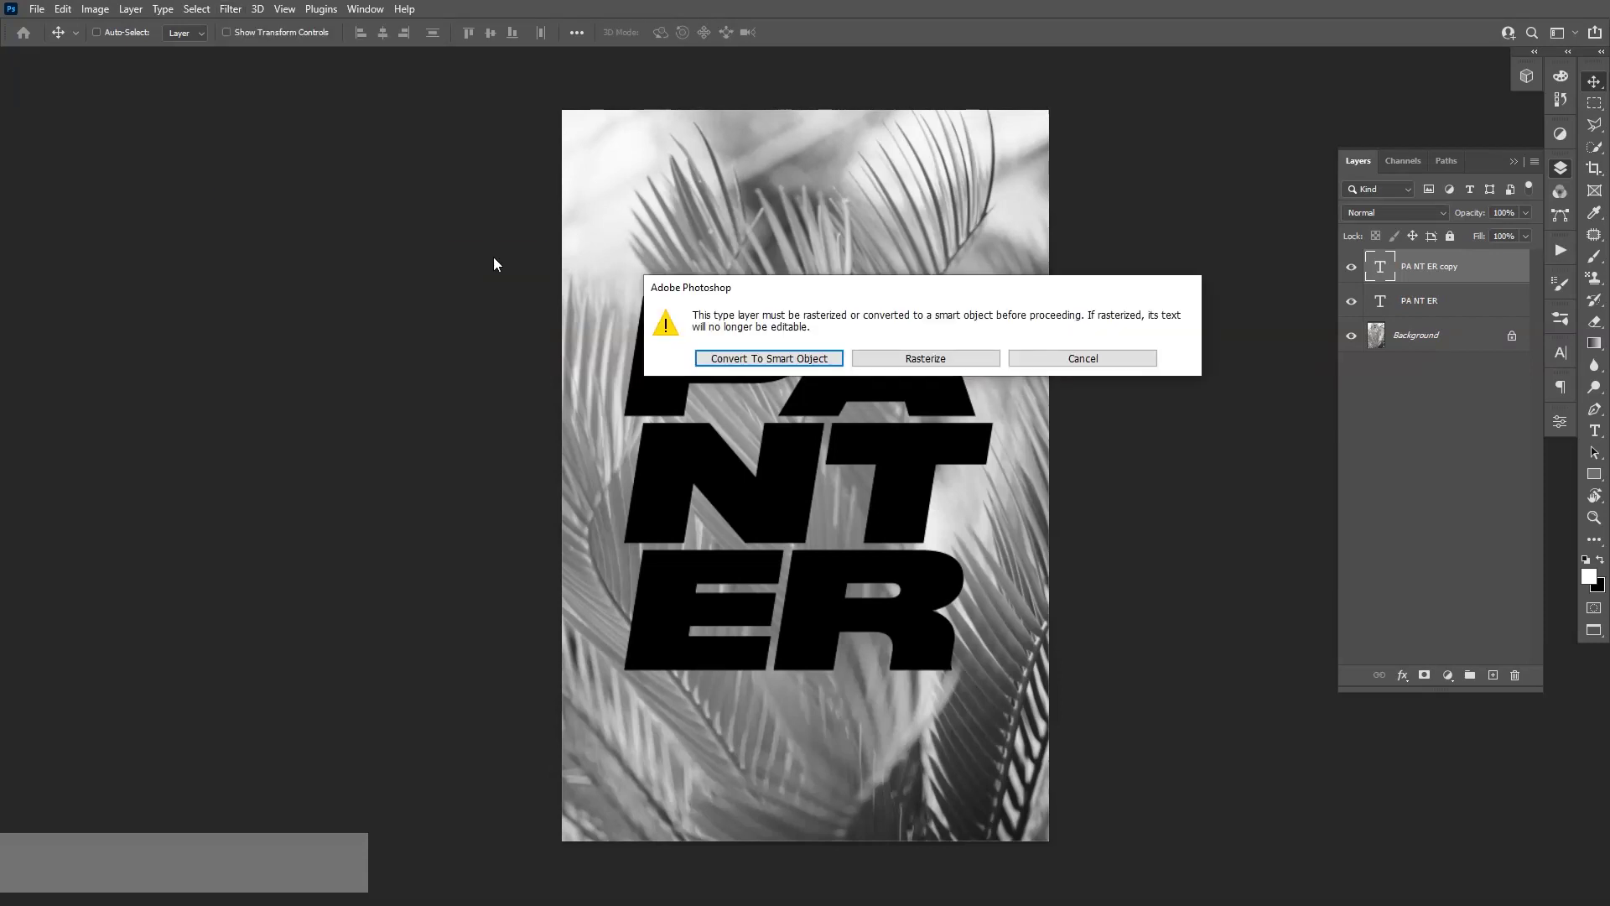
- Convert the copy to a smart object and apply Displace at scale 10 using the Displacement PSD
{"action": "left_click", "coordinate": [716, 361]}
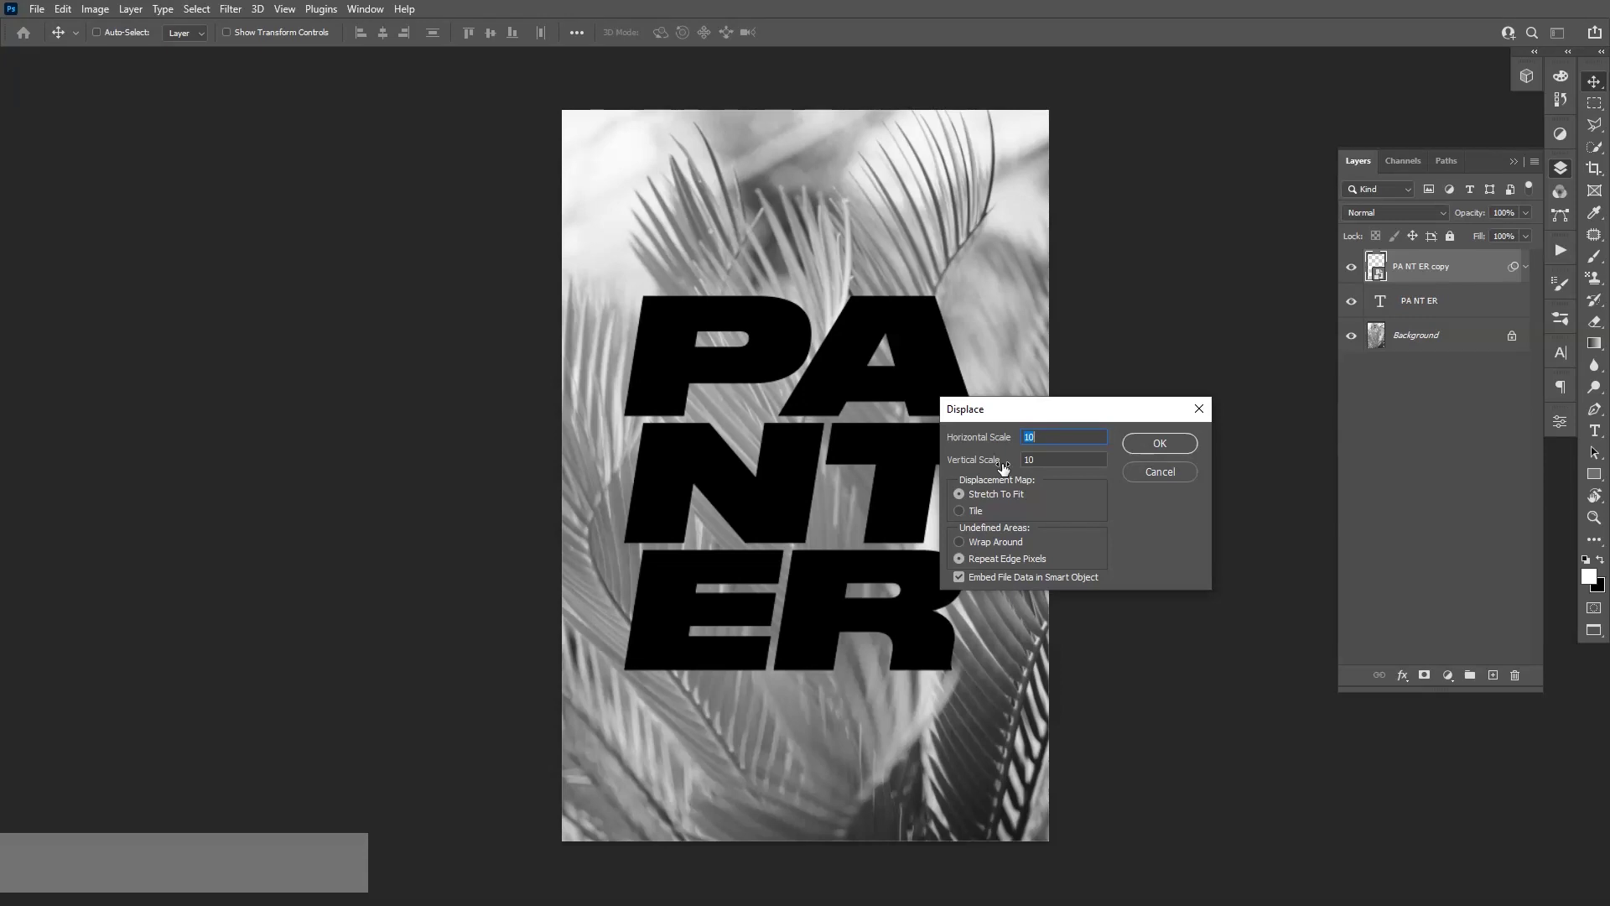
{"action": "key", "text": "Tab"}
{"action": "left_click", "coordinate": [1159, 444]}
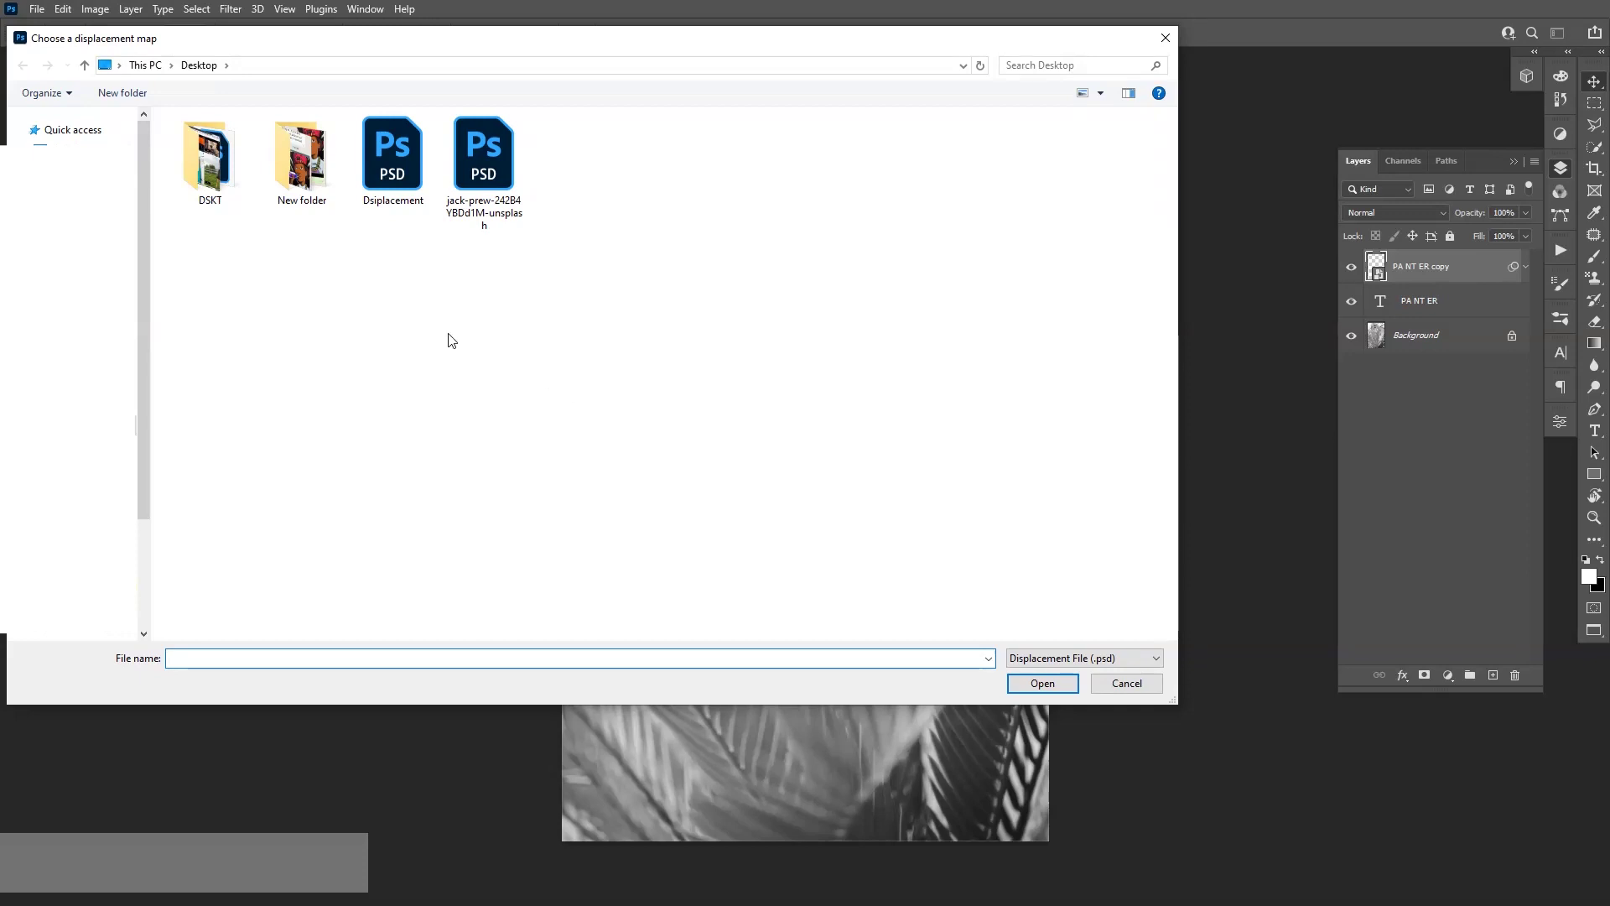
{"action": "left_click", "coordinate": [388, 160]}
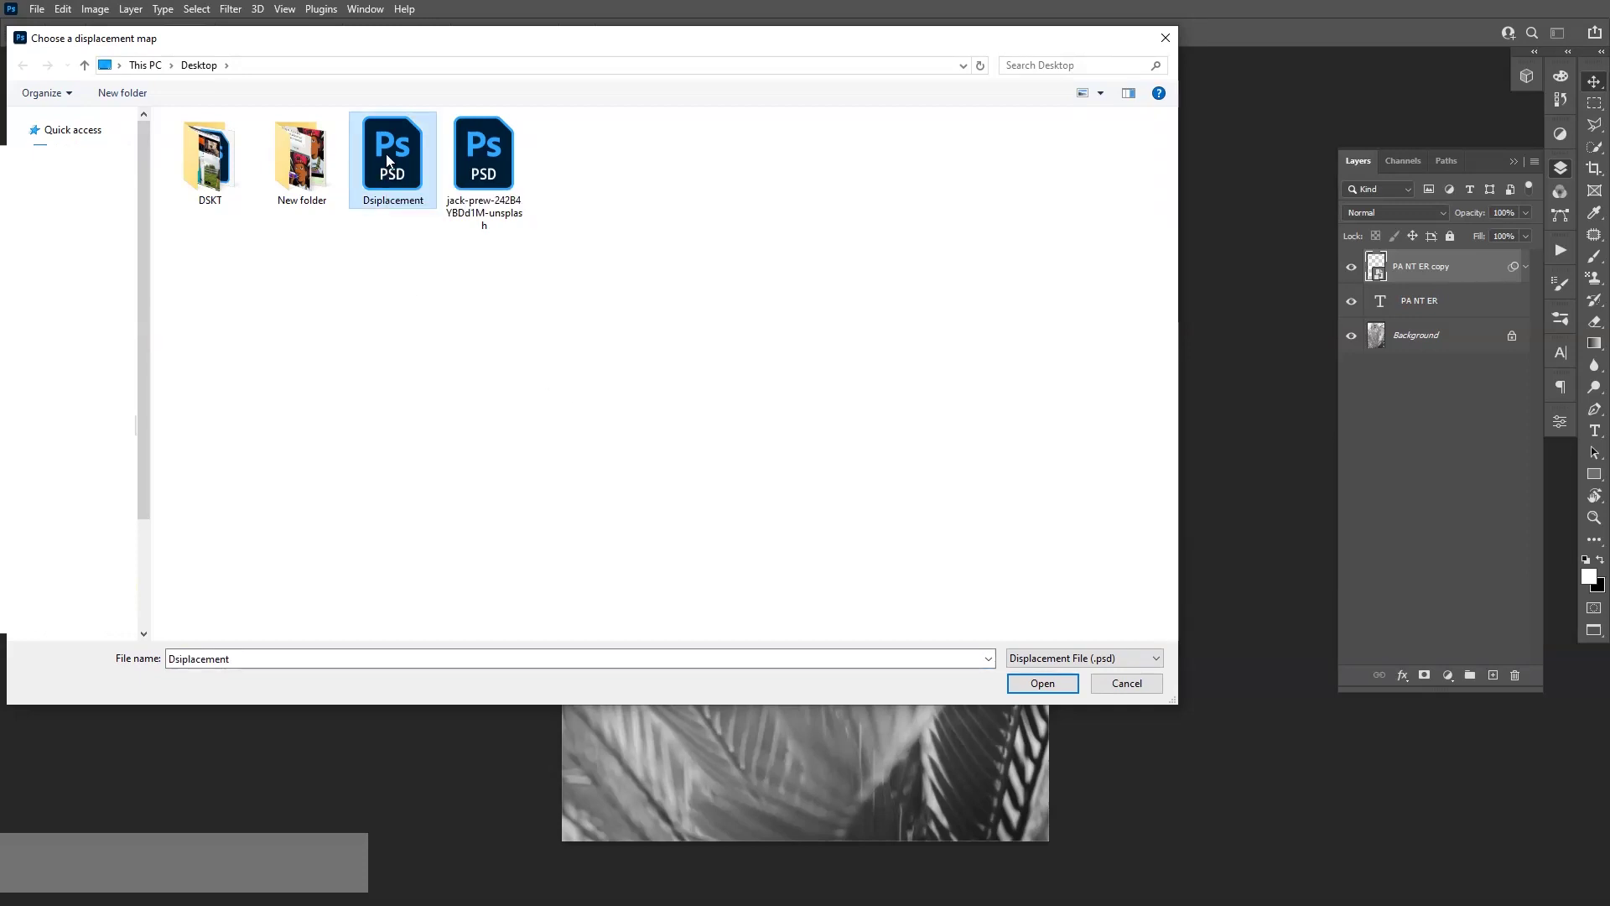
{"action": "double_click", "coordinate": [388, 160]}
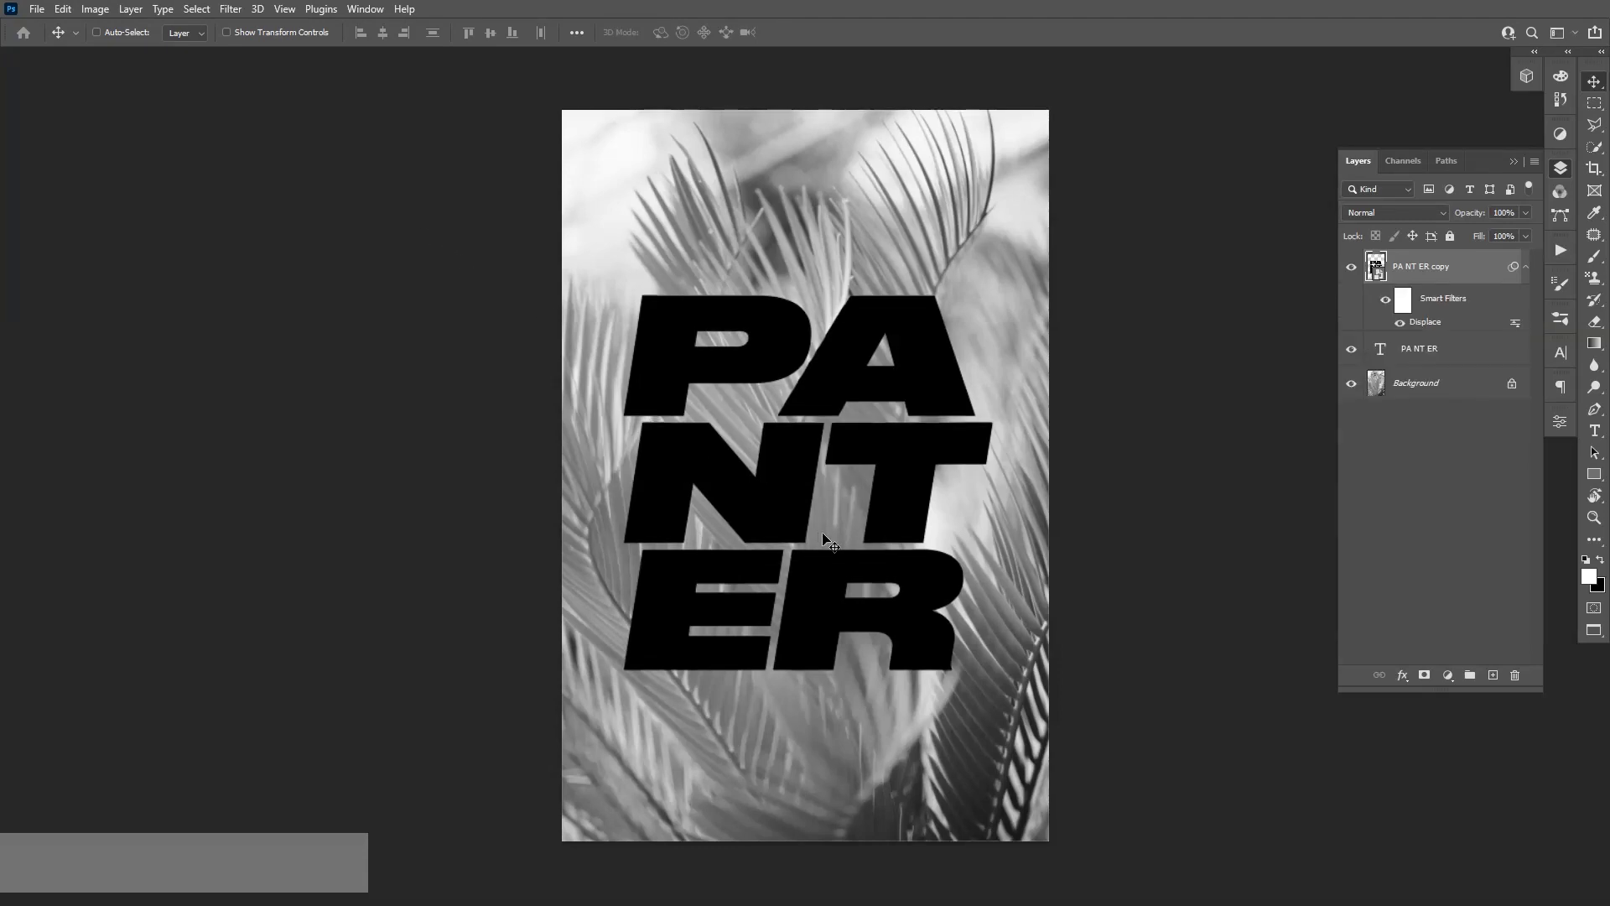
{"action": "scroll", "coordinate": [988, 503], "scroll_direction": "up", "scroll_amount": 1}
{"action": "scroll", "coordinate": [620, 289], "scroll_direction": "up", "scroll_amount": 2}
{"action": "scroll", "coordinate": [621, 227], "scroll_direction": "up", "scroll_amount": 1}
{"action": "scroll", "coordinate": [579, 161], "scroll_direction": "up", "scroll_amount": 3}
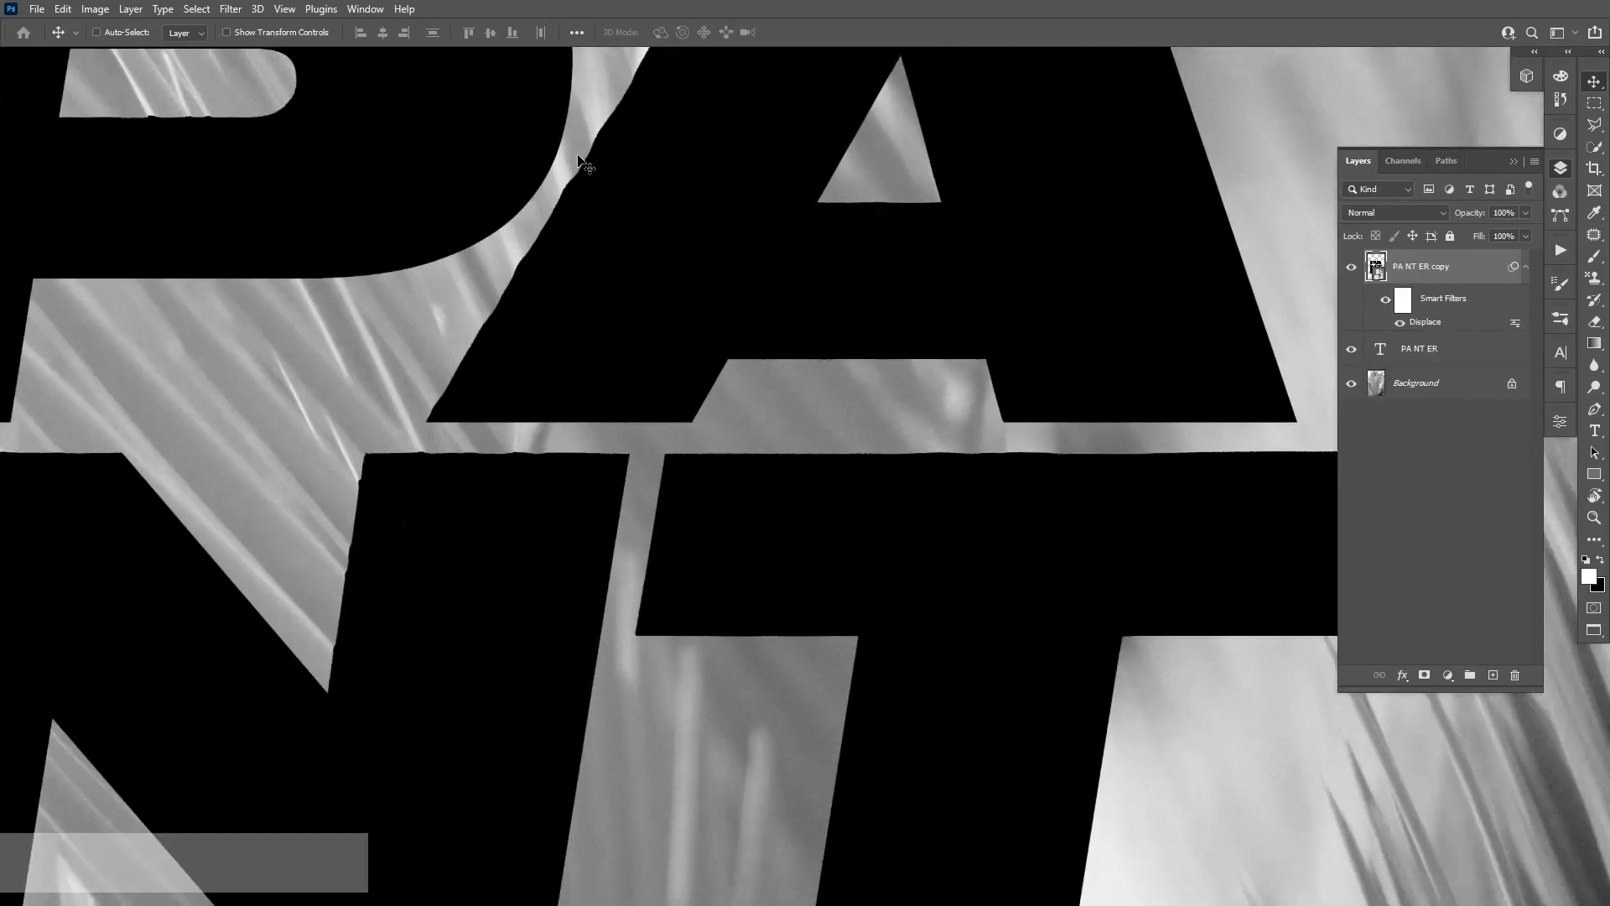
{"action": "scroll", "coordinate": [579, 161], "scroll_direction": "down", "scroll_amount": 2}
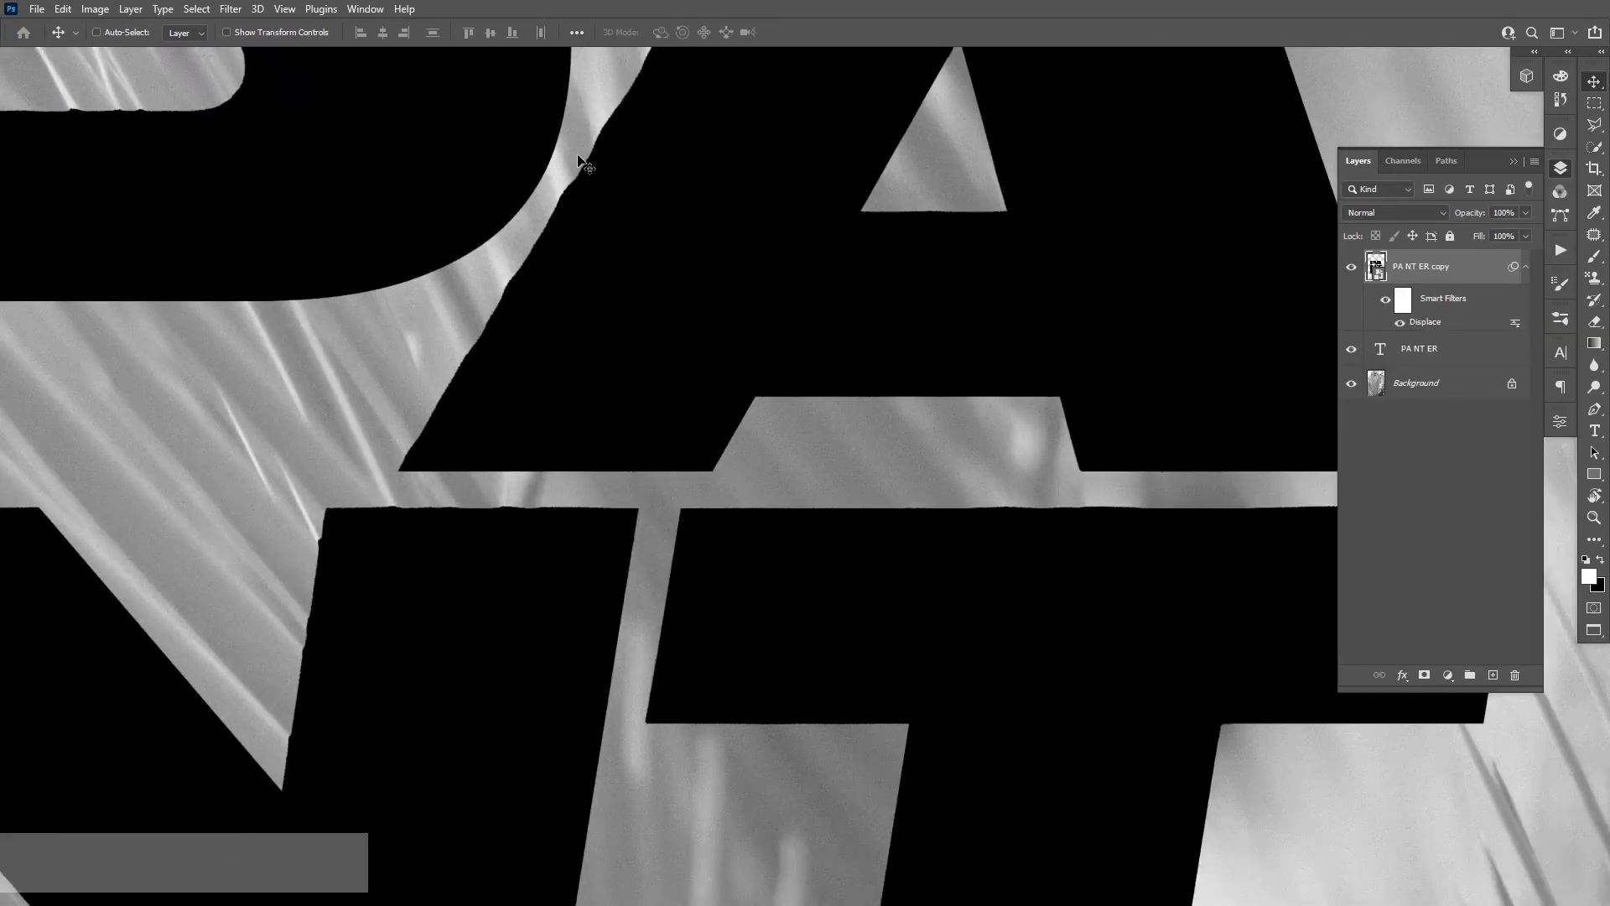
{"action": "scroll", "coordinate": [585, 167], "scroll_direction": "down", "scroll_amount": 5}
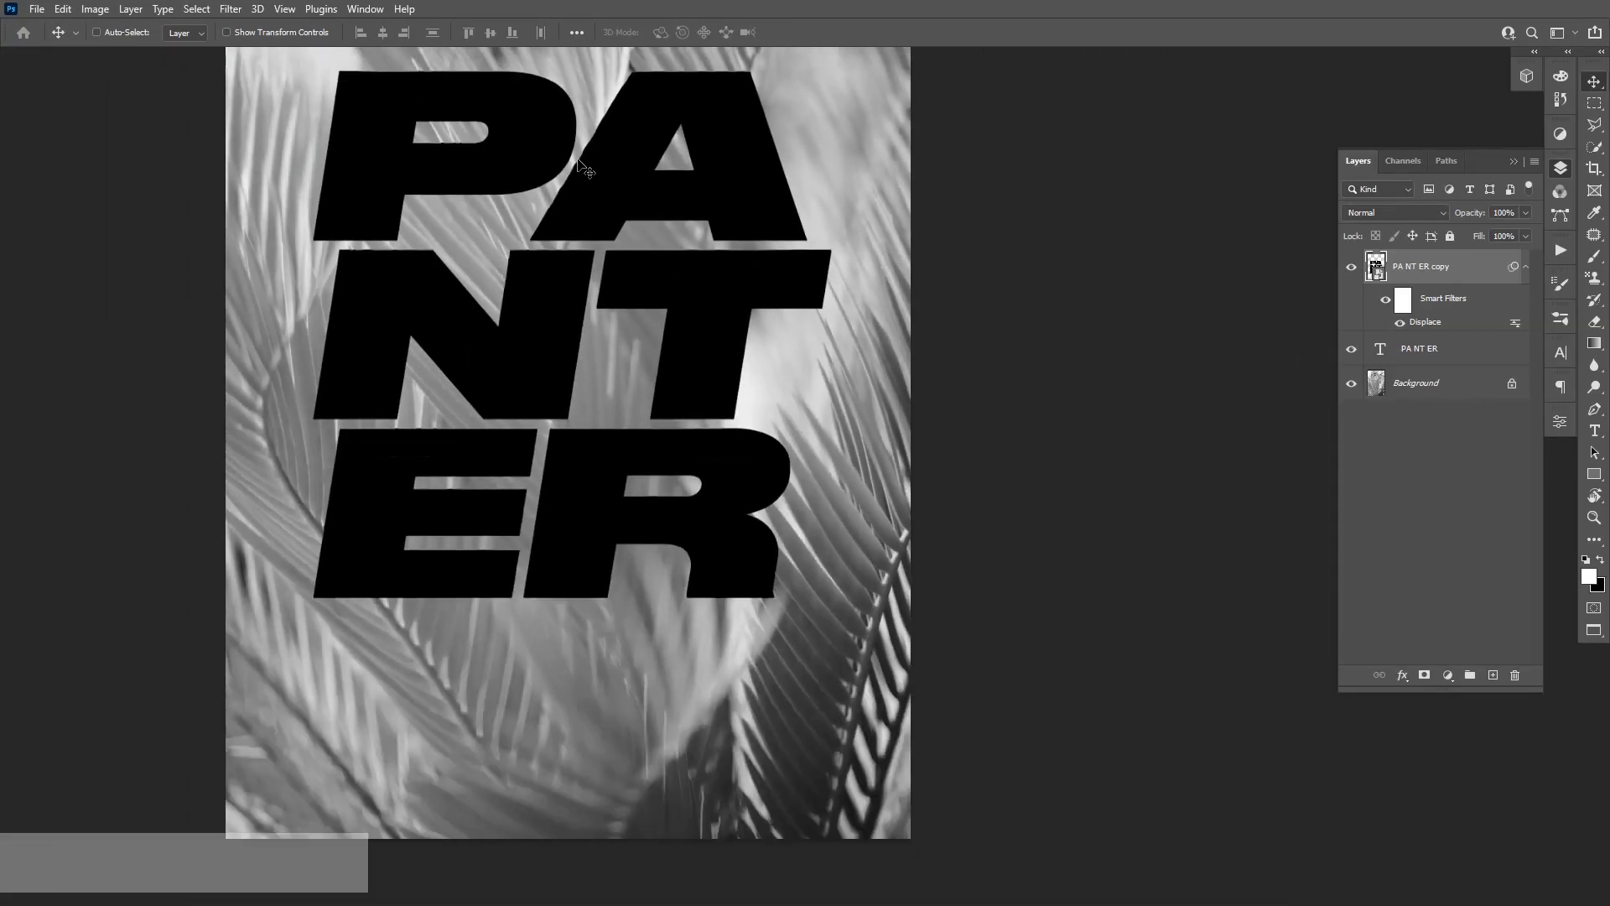
{"action": "scroll", "coordinate": [585, 167], "scroll_direction": "down", "scroll_amount": 1}
{"action": "left_click_drag", "start_coordinate": [606, 310], "coordinate": [885, 450]}
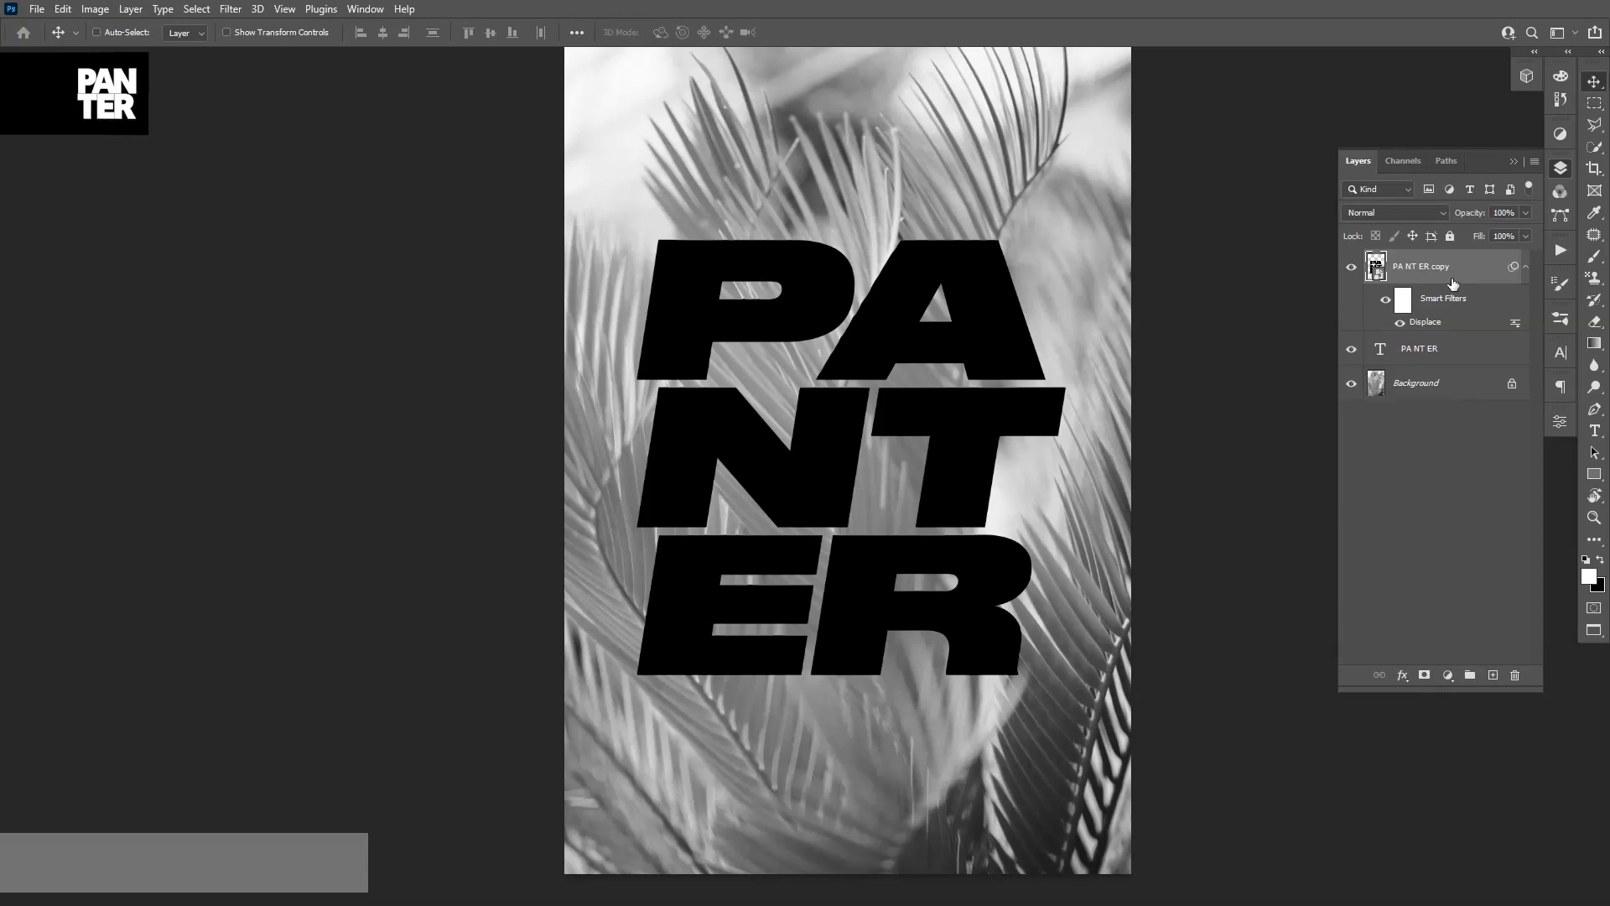
- Duplicate the original PA NT ER text layer and convert copy 2 to a smart object
{"action": "left_click", "coordinate": [1526, 266]}
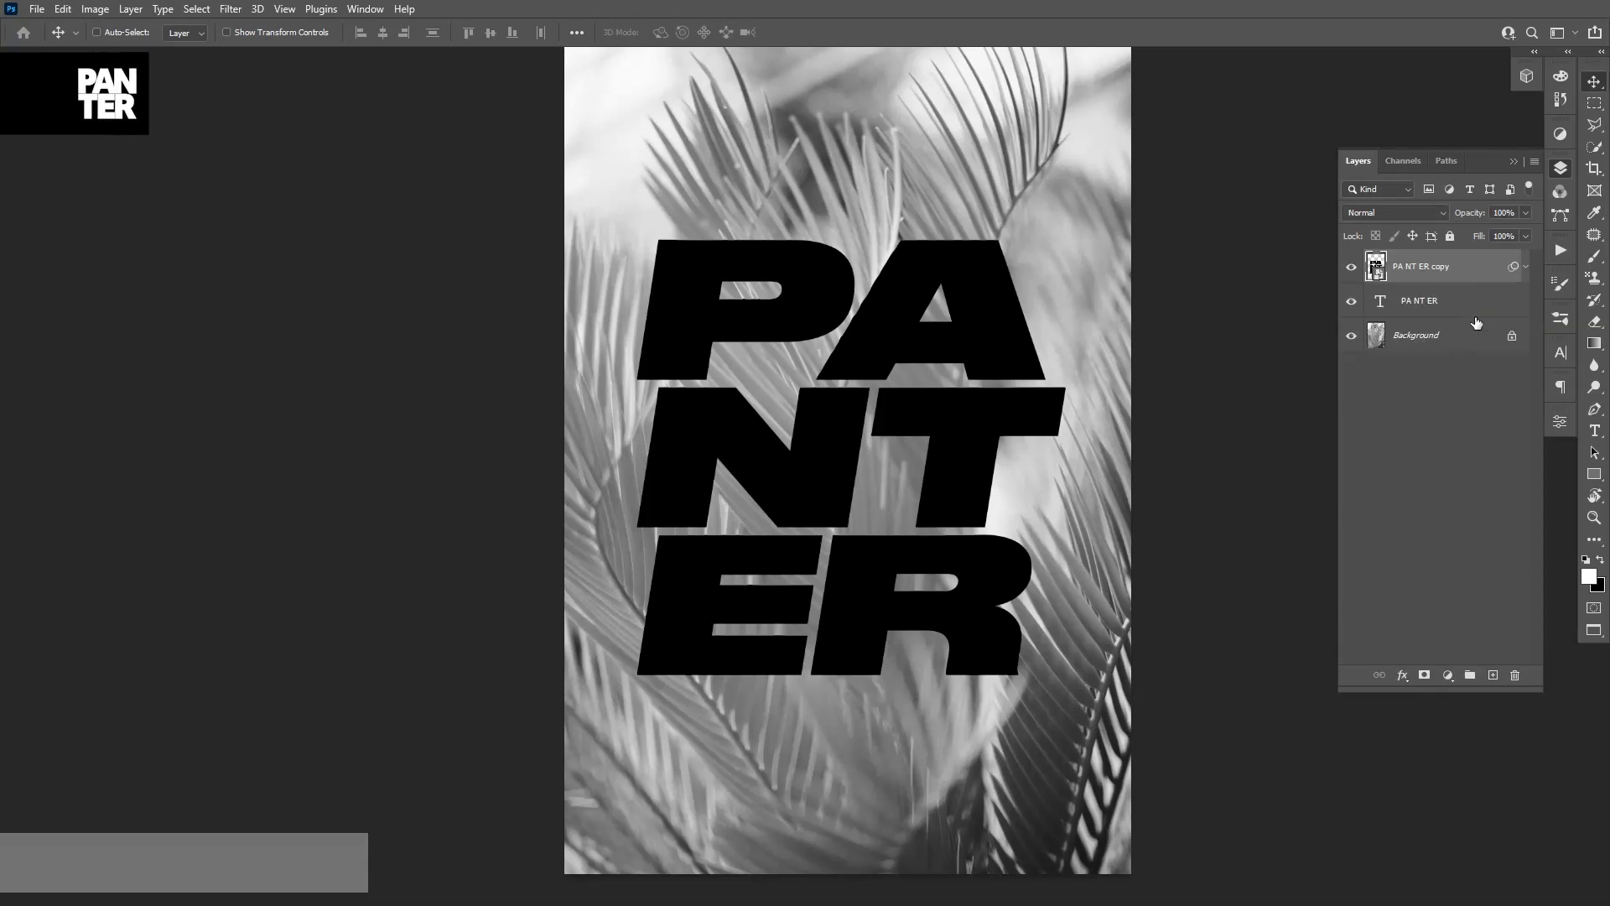
{"action": "left_click", "coordinate": [1479, 314]}
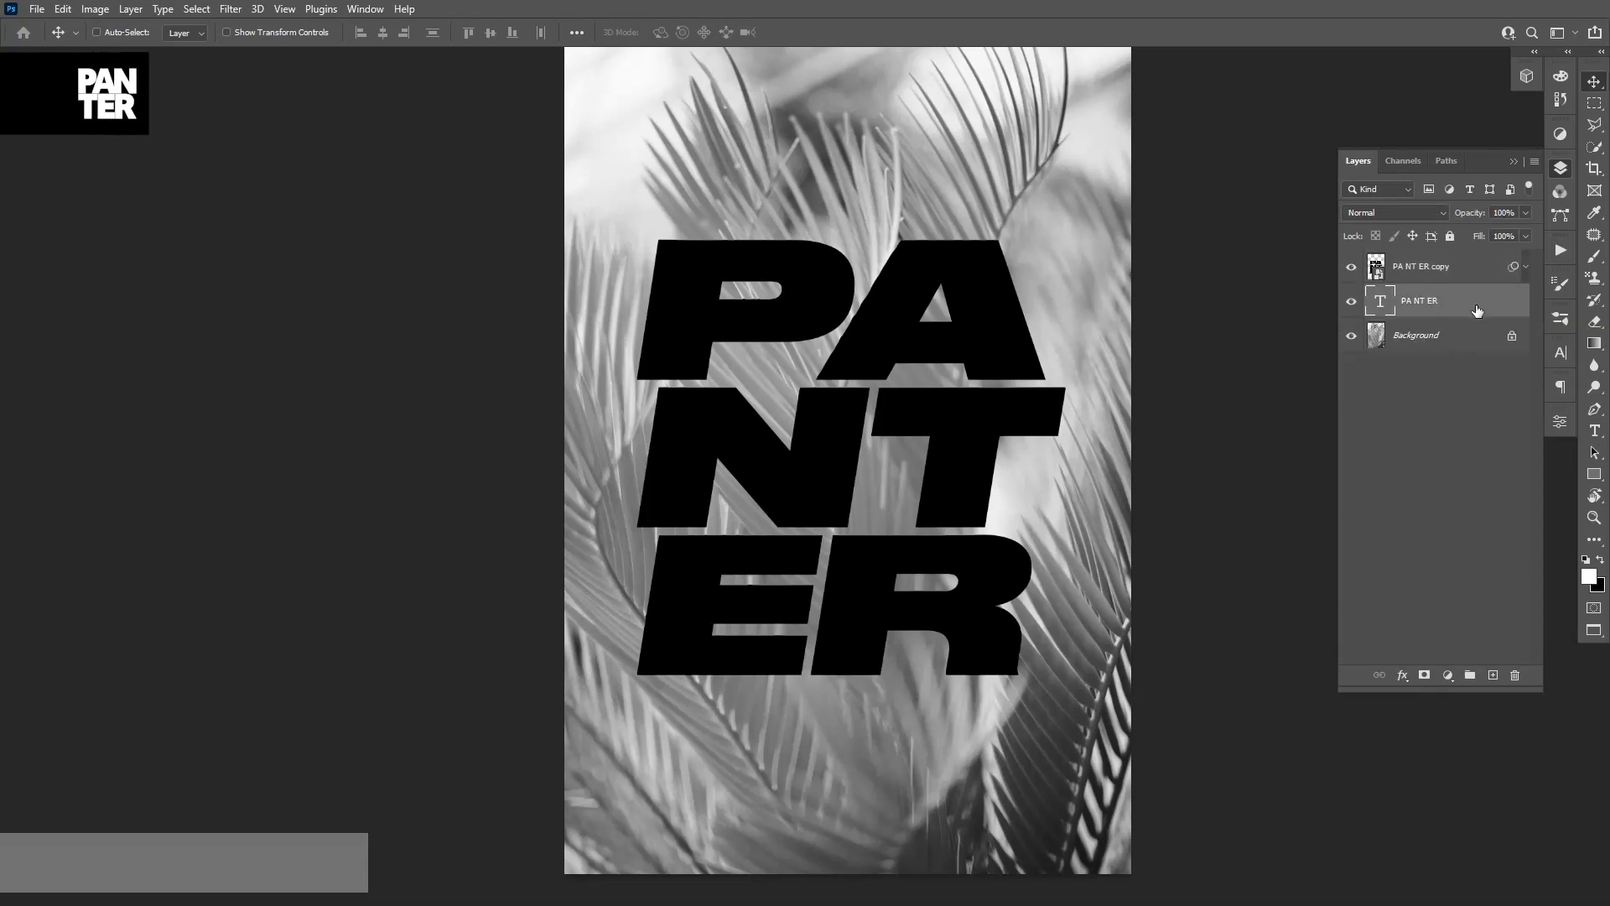
{"action": "left_click_drag", "start_coordinate": [1477, 310], "coordinate": [1492, 675]}
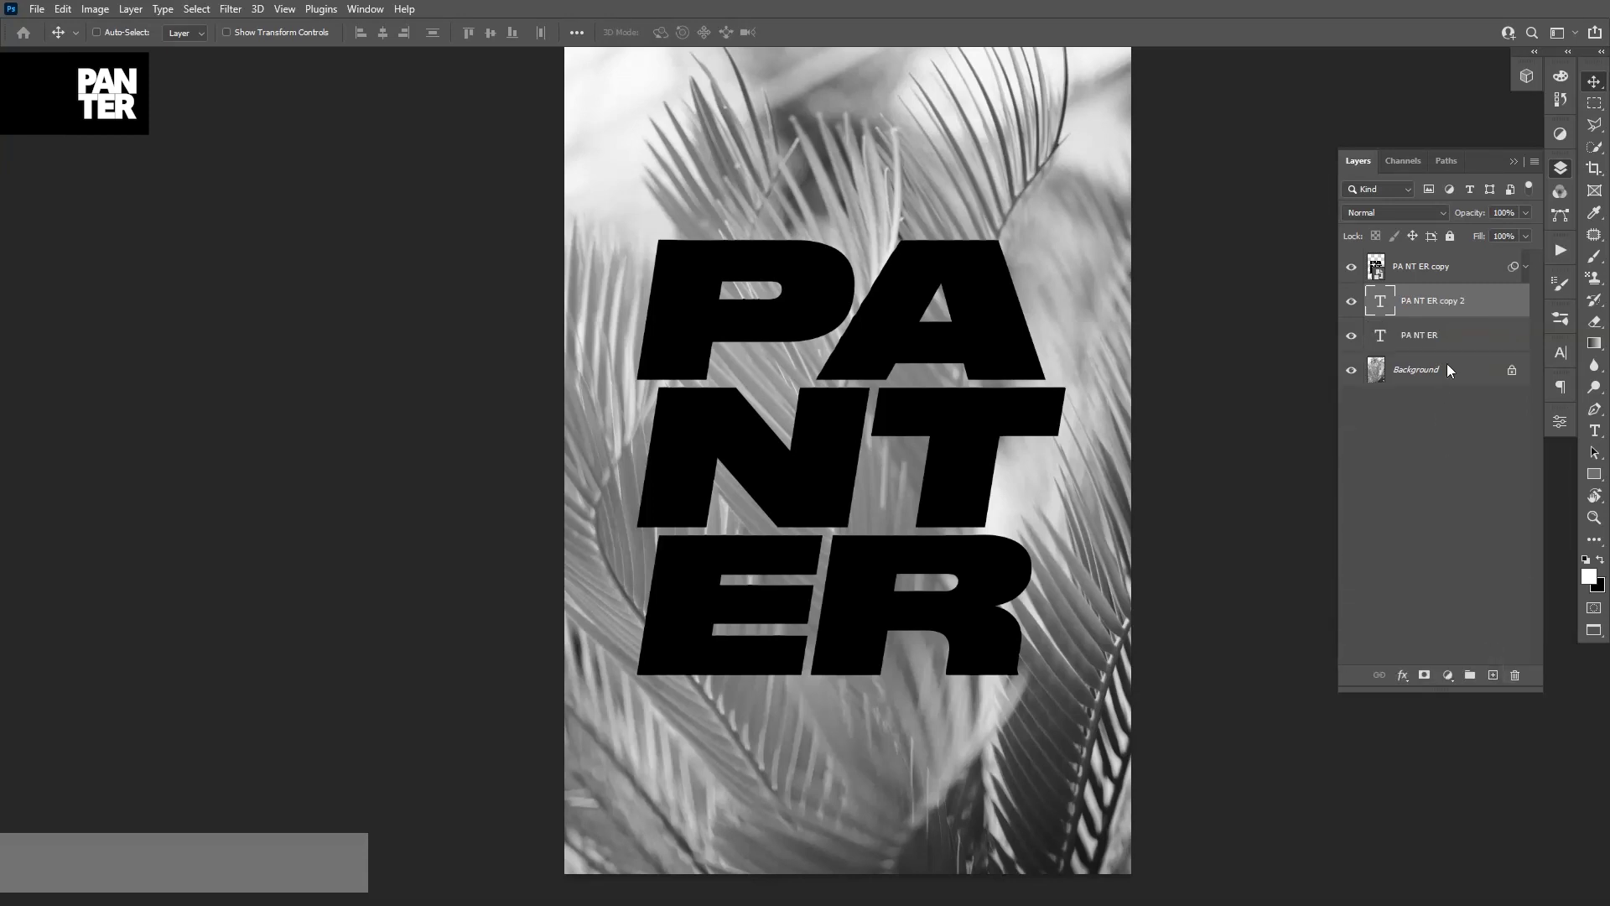
{"action": "right_click", "coordinate": [1473, 313]}
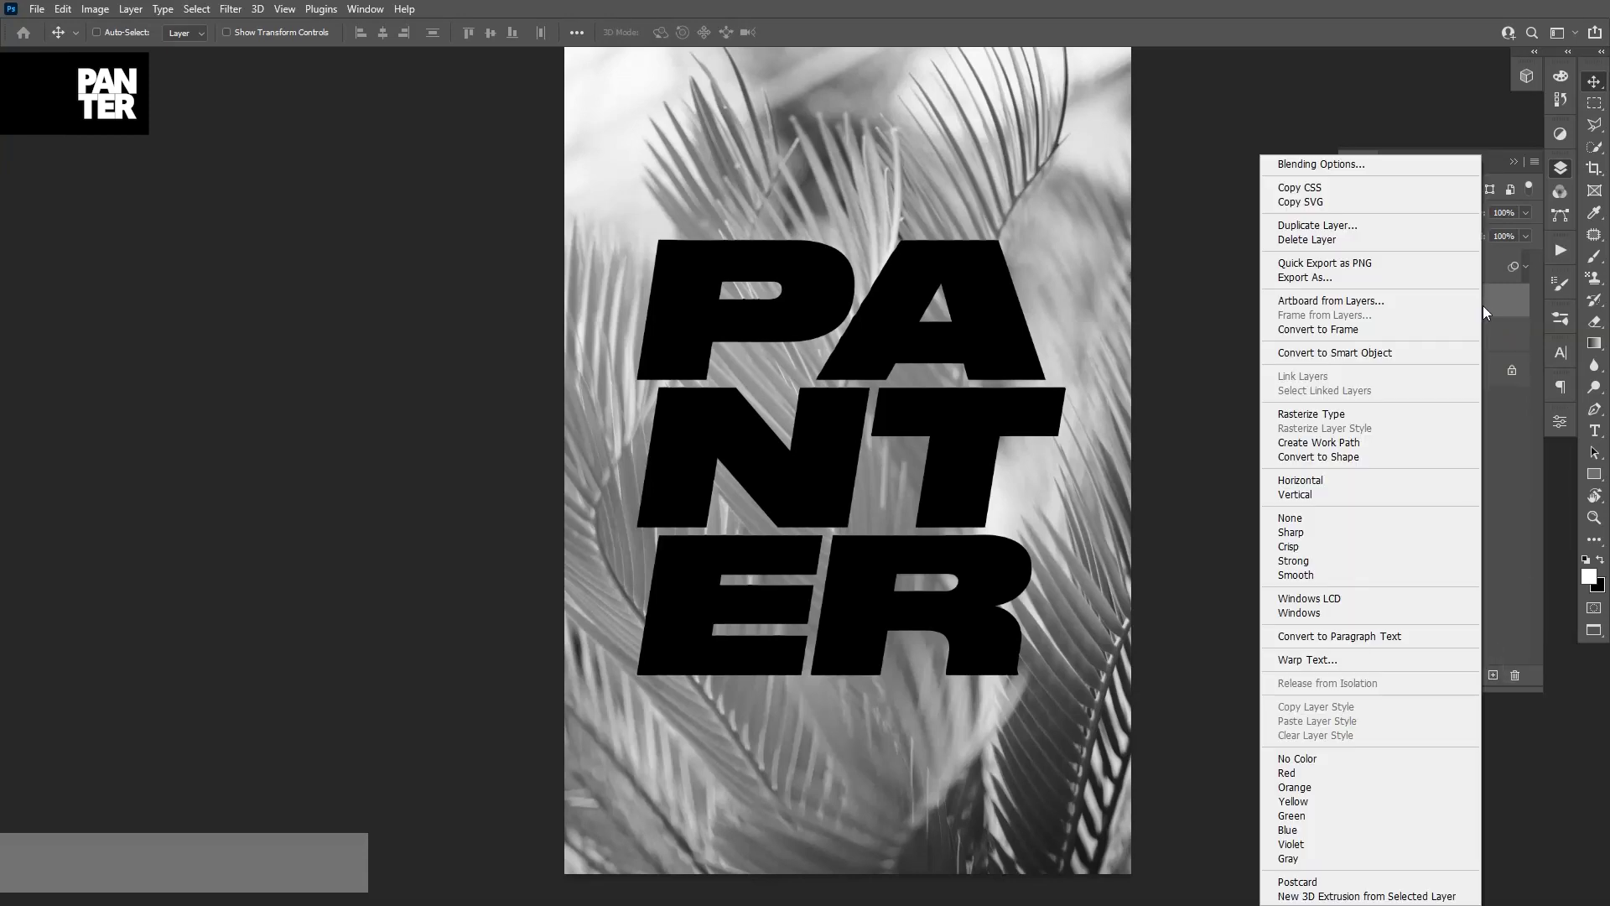
{"action": "left_click", "coordinate": [1385, 349]}
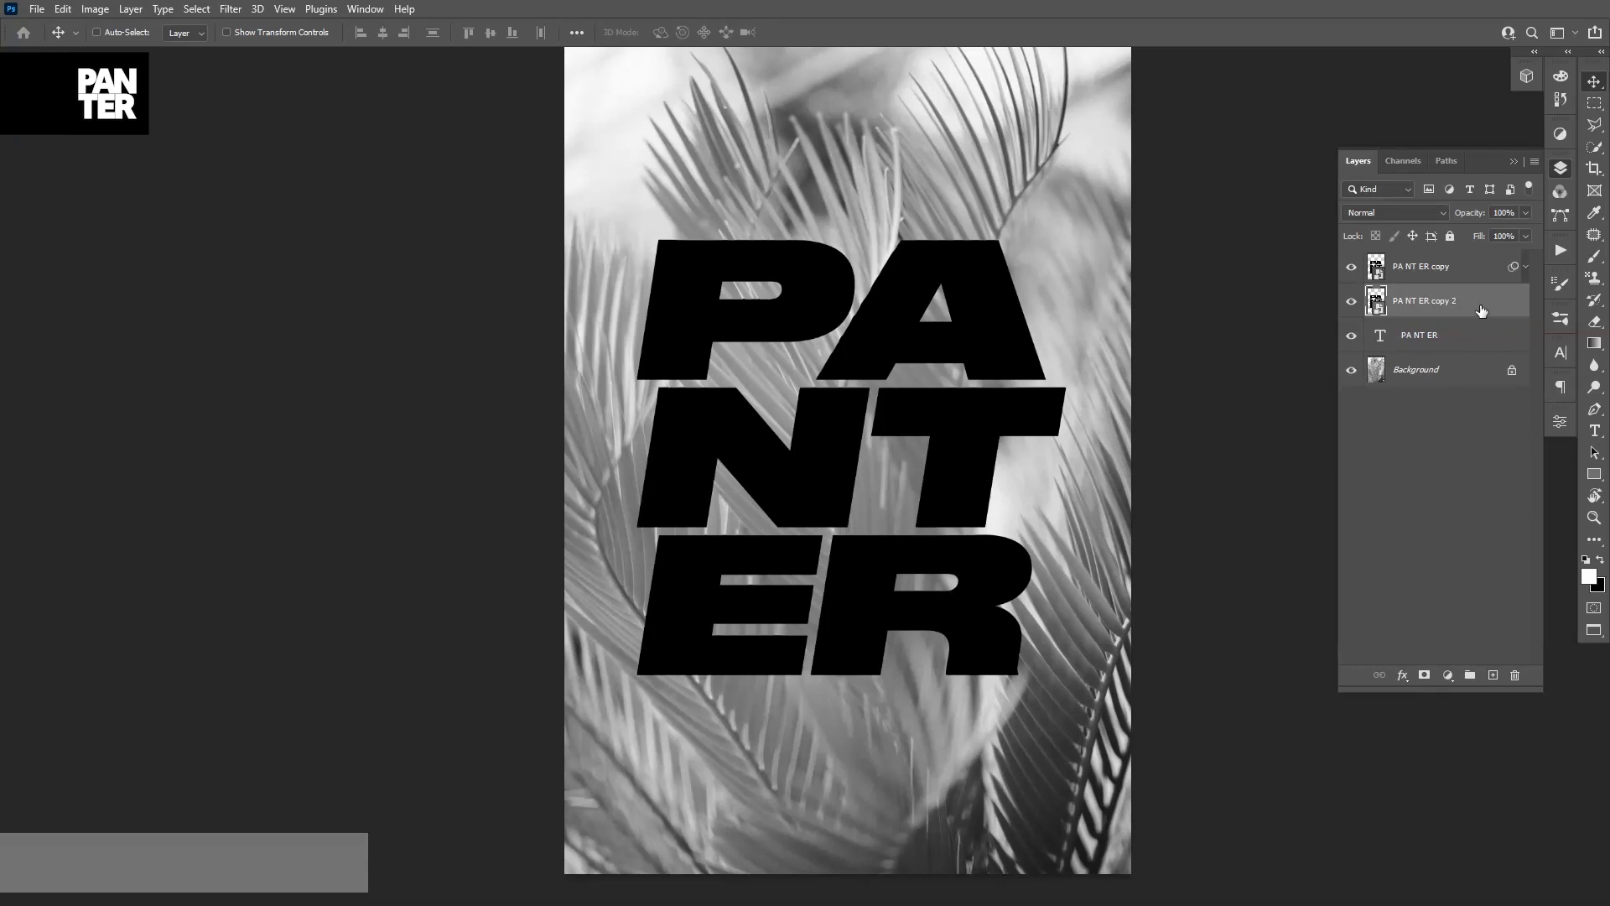
- Duplicate selected copies repeatedly up to PA NT ER copy 10, then hide the first displaced copy
{"action": "left_click_drag", "start_coordinate": [1481, 311], "coordinate": [1494, 674]}
{"action": "left_click", "coordinate": [1473, 340], "text": "shift"}
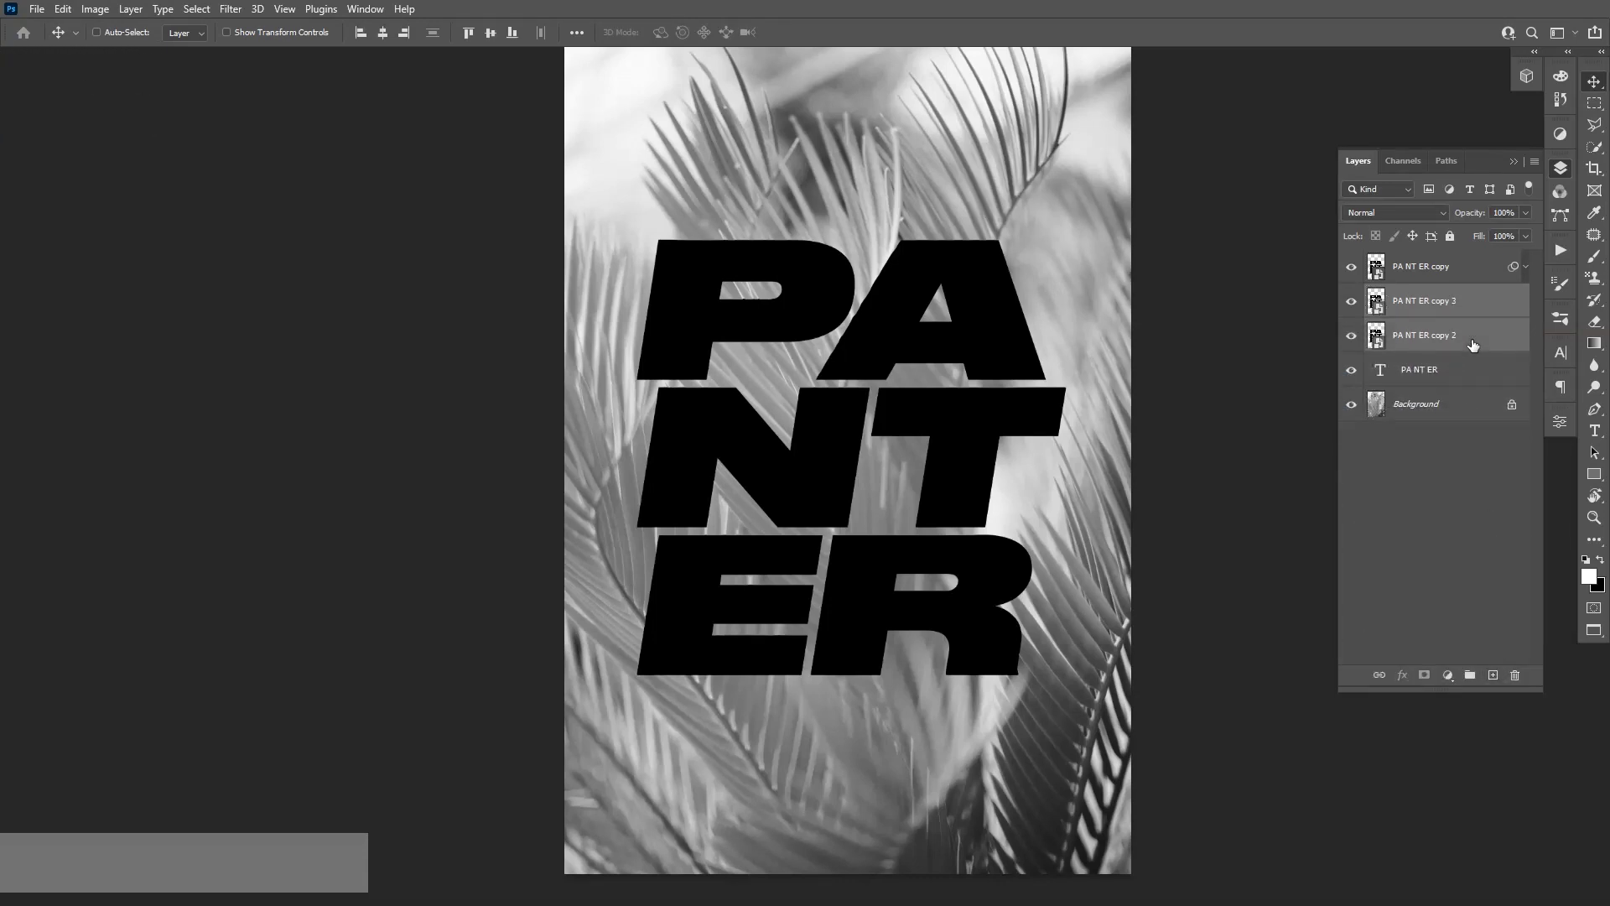
{"action": "left_click_drag", "start_coordinate": [1474, 341], "coordinate": [1493, 675]}
{"action": "left_click", "coordinate": [1479, 379]}
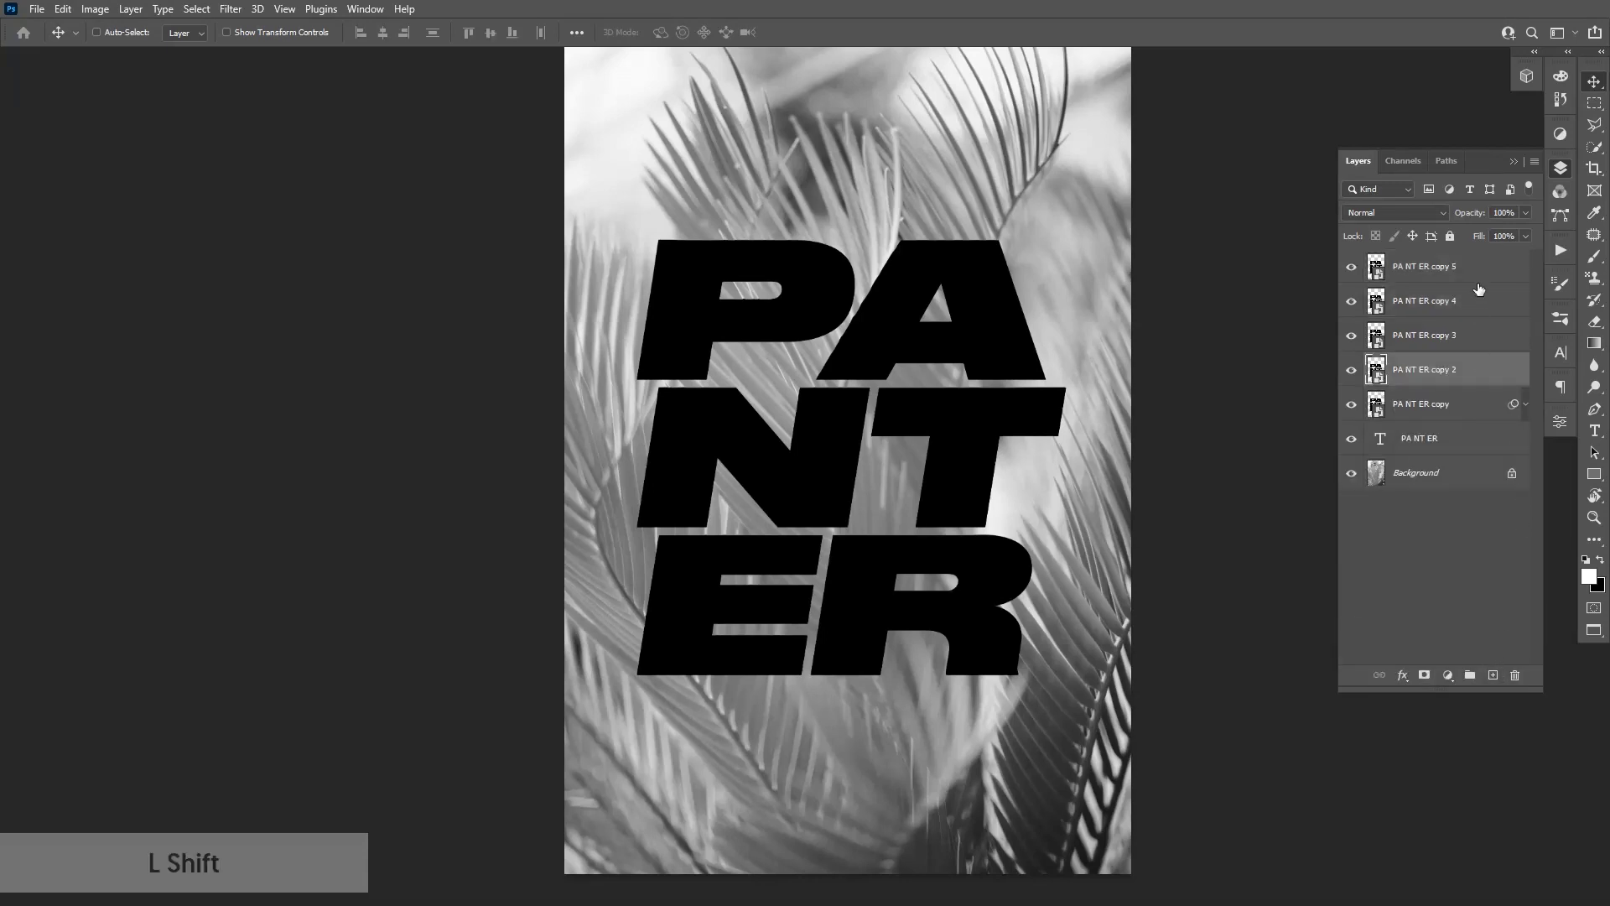
{"action": "left_click", "coordinate": [1479, 270], "text": "shift"}
{"action": "left_click_drag", "start_coordinate": [1479, 372], "coordinate": [1493, 675]}
{"action": "left_click", "coordinate": [1473, 514]}
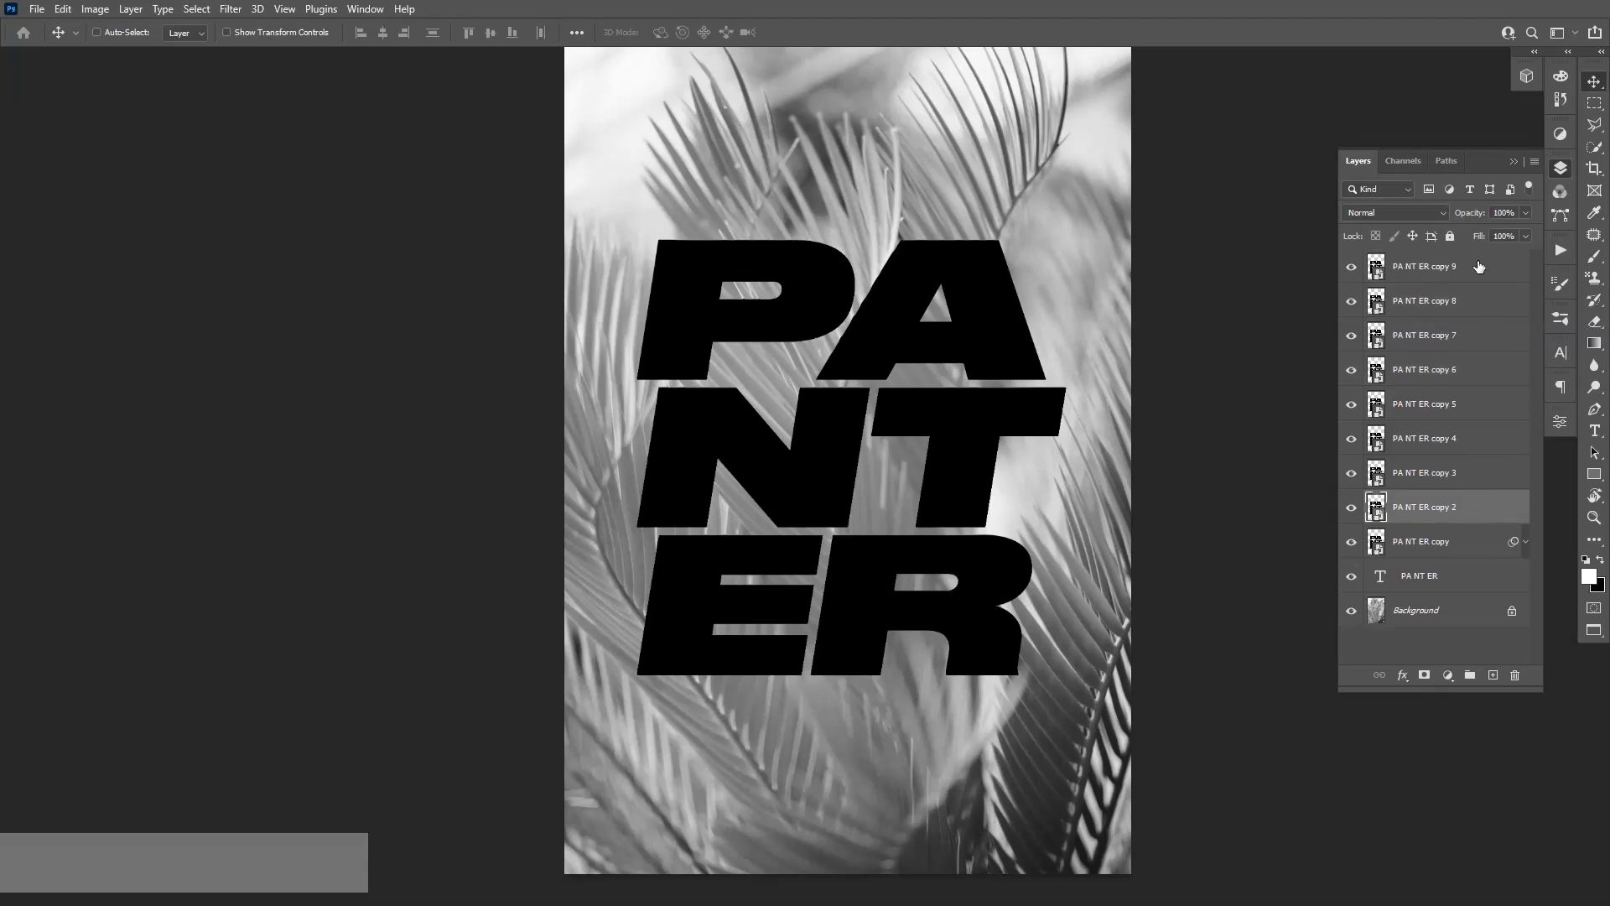
{"action": "left_click", "coordinate": [1479, 267], "text": "shift"}
{"action": "left_click_drag", "start_coordinate": [1483, 513], "coordinate": [1493, 674]}
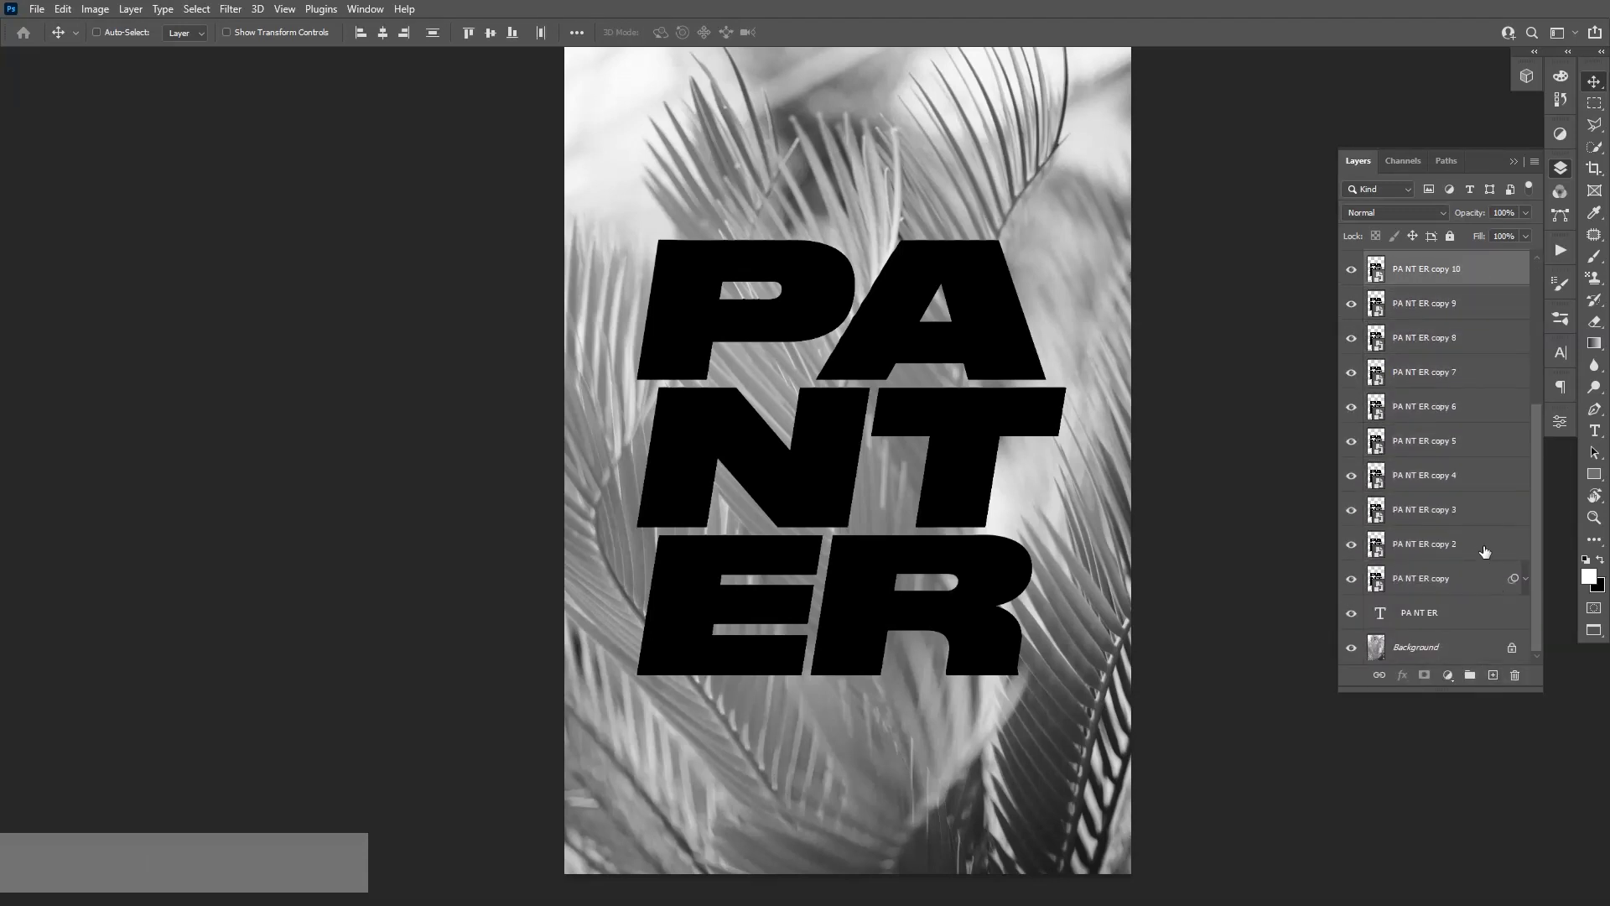
{"action": "left_click", "coordinate": [1484, 551]}
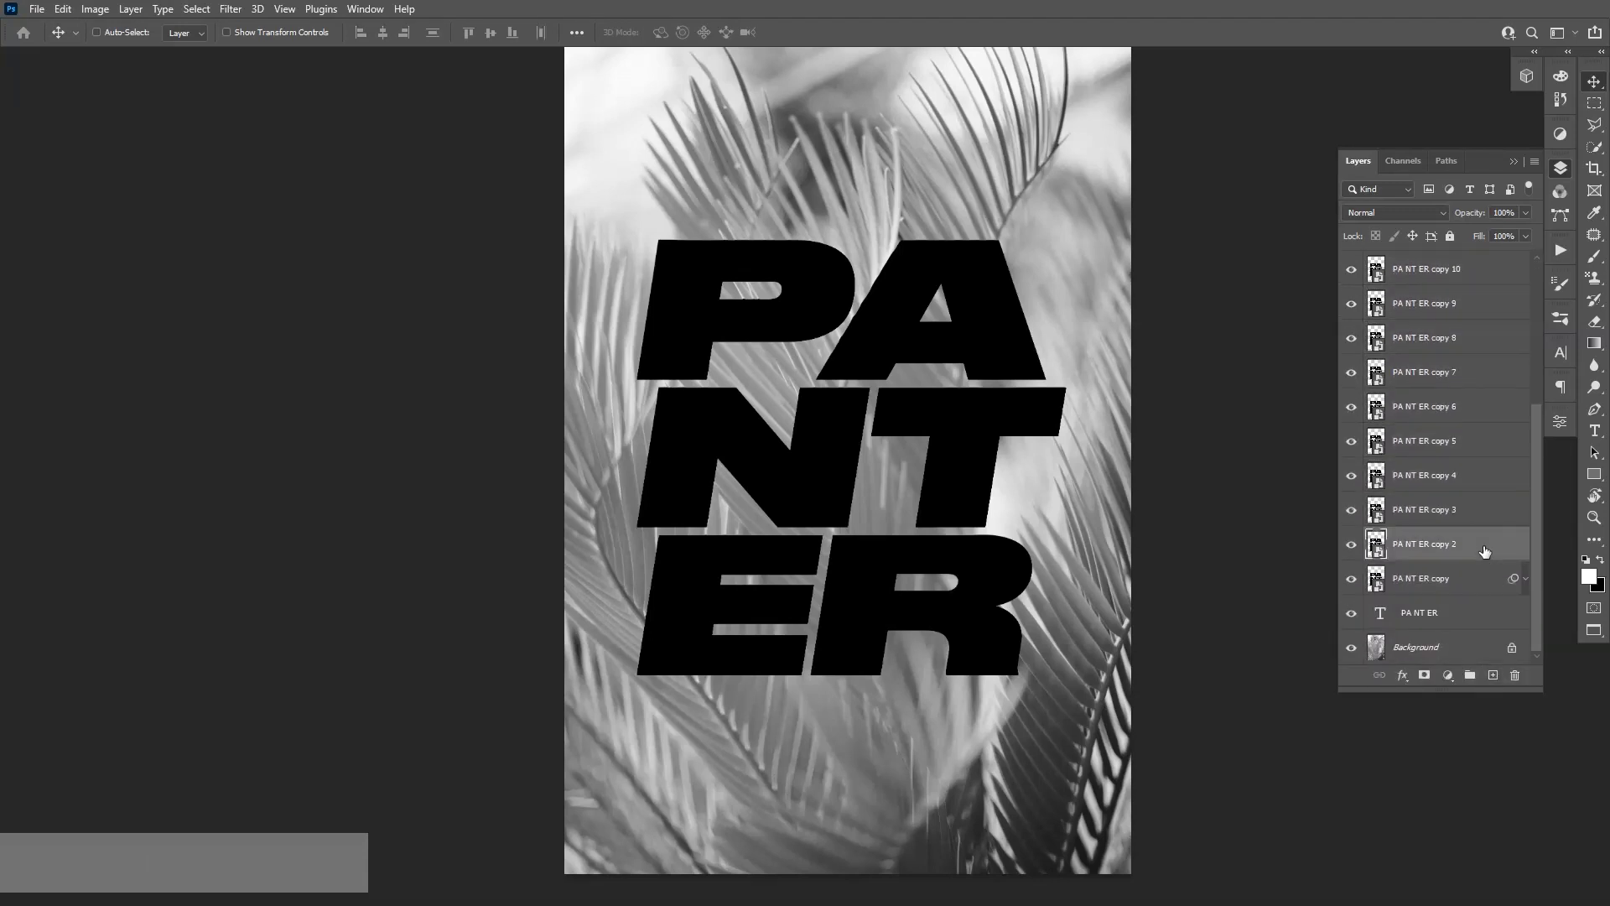
{"action": "left_click", "coordinate": [1352, 580]}
- Apply Displace at scale 10 with the Displacement PSD map to the selected PANTER copy
{"action": "left_click", "coordinate": [230, 10]}
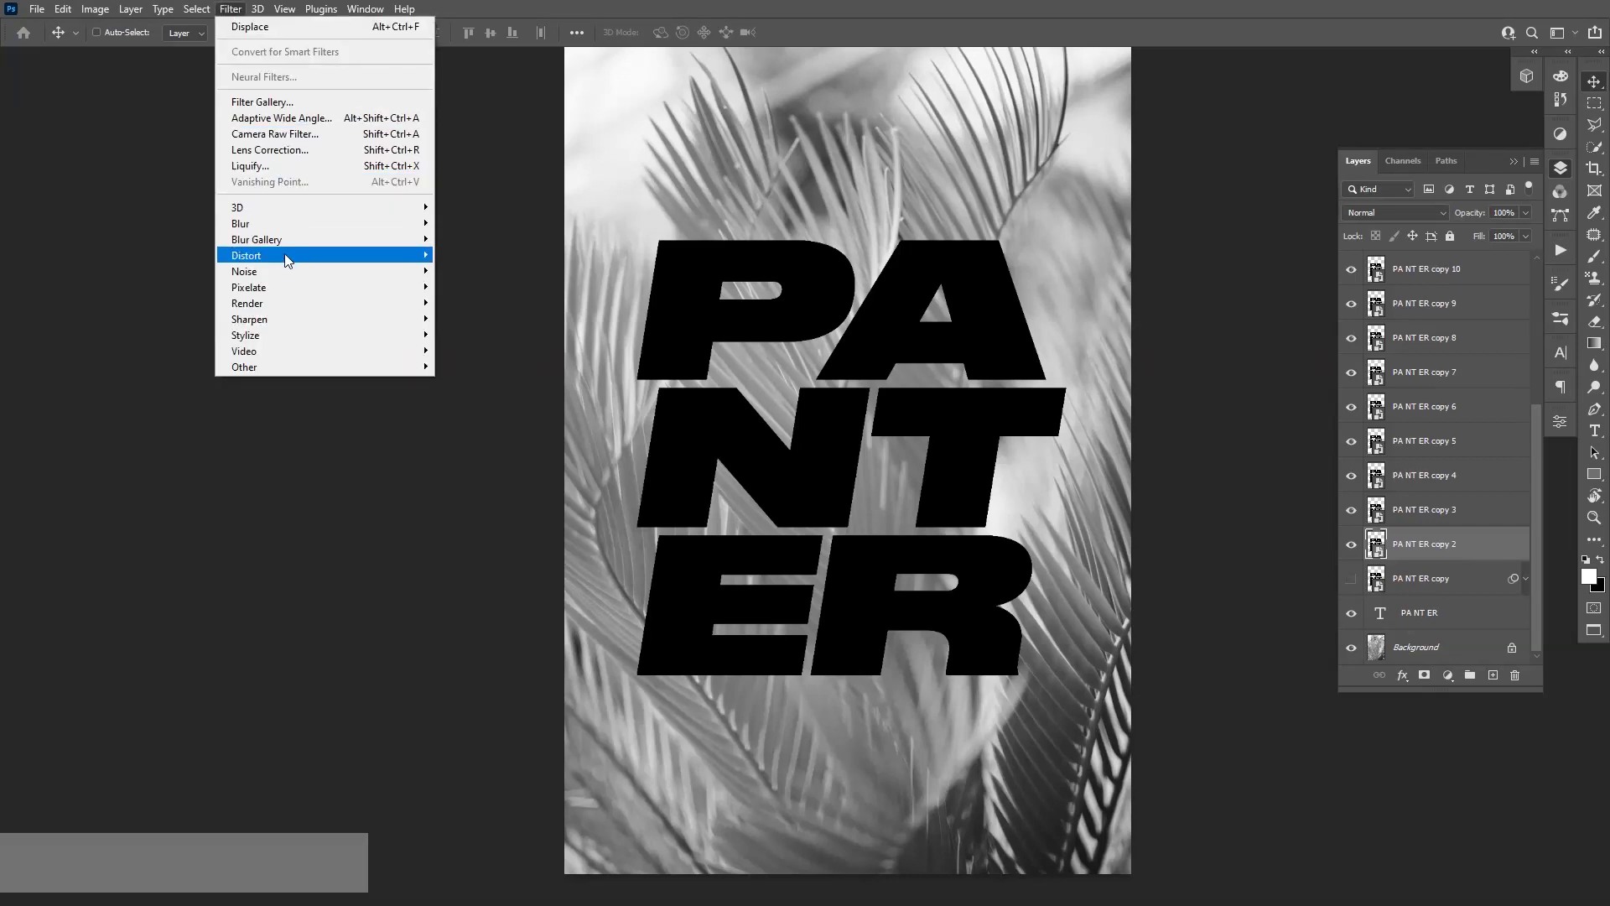
{"action": "mouse_move", "coordinate": [286, 260]}
{"action": "left_click", "coordinate": [448, 256]}
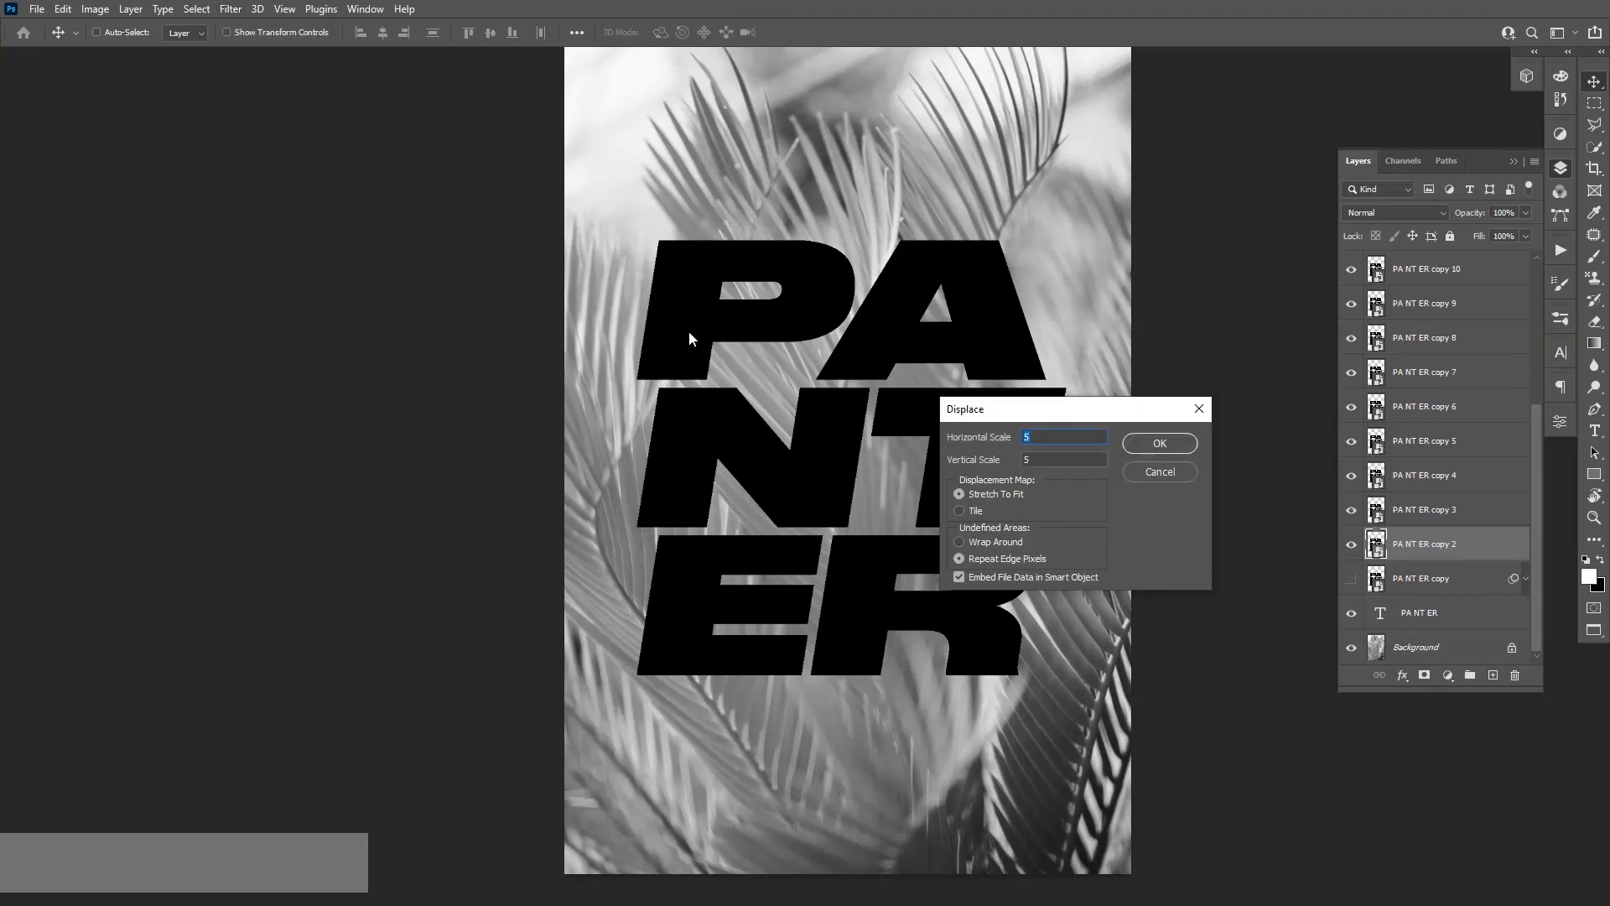
{"action": "type", "text": "10"}
{"action": "left_click", "coordinate": [1160, 443]}
{"action": "double_click", "coordinate": [386, 163]}
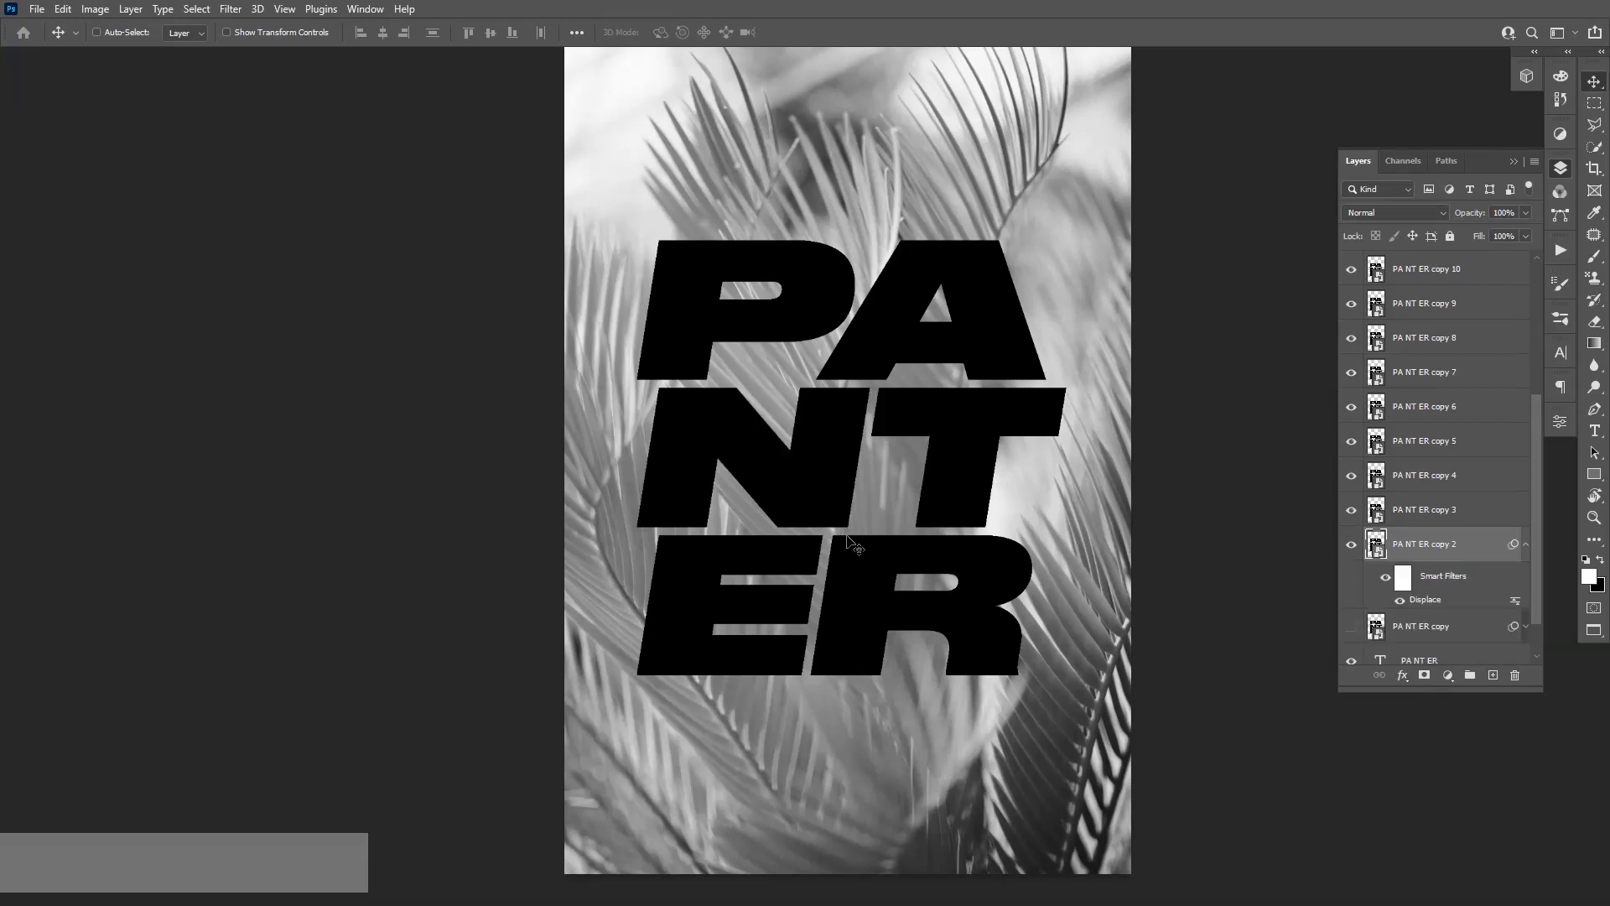
- Hide the displaced copy 2 and show copy 3 to compare the roughened lettering
{"action": "scroll", "coordinate": [862, 336], "scroll_direction": "up", "scroll_amount": 3}
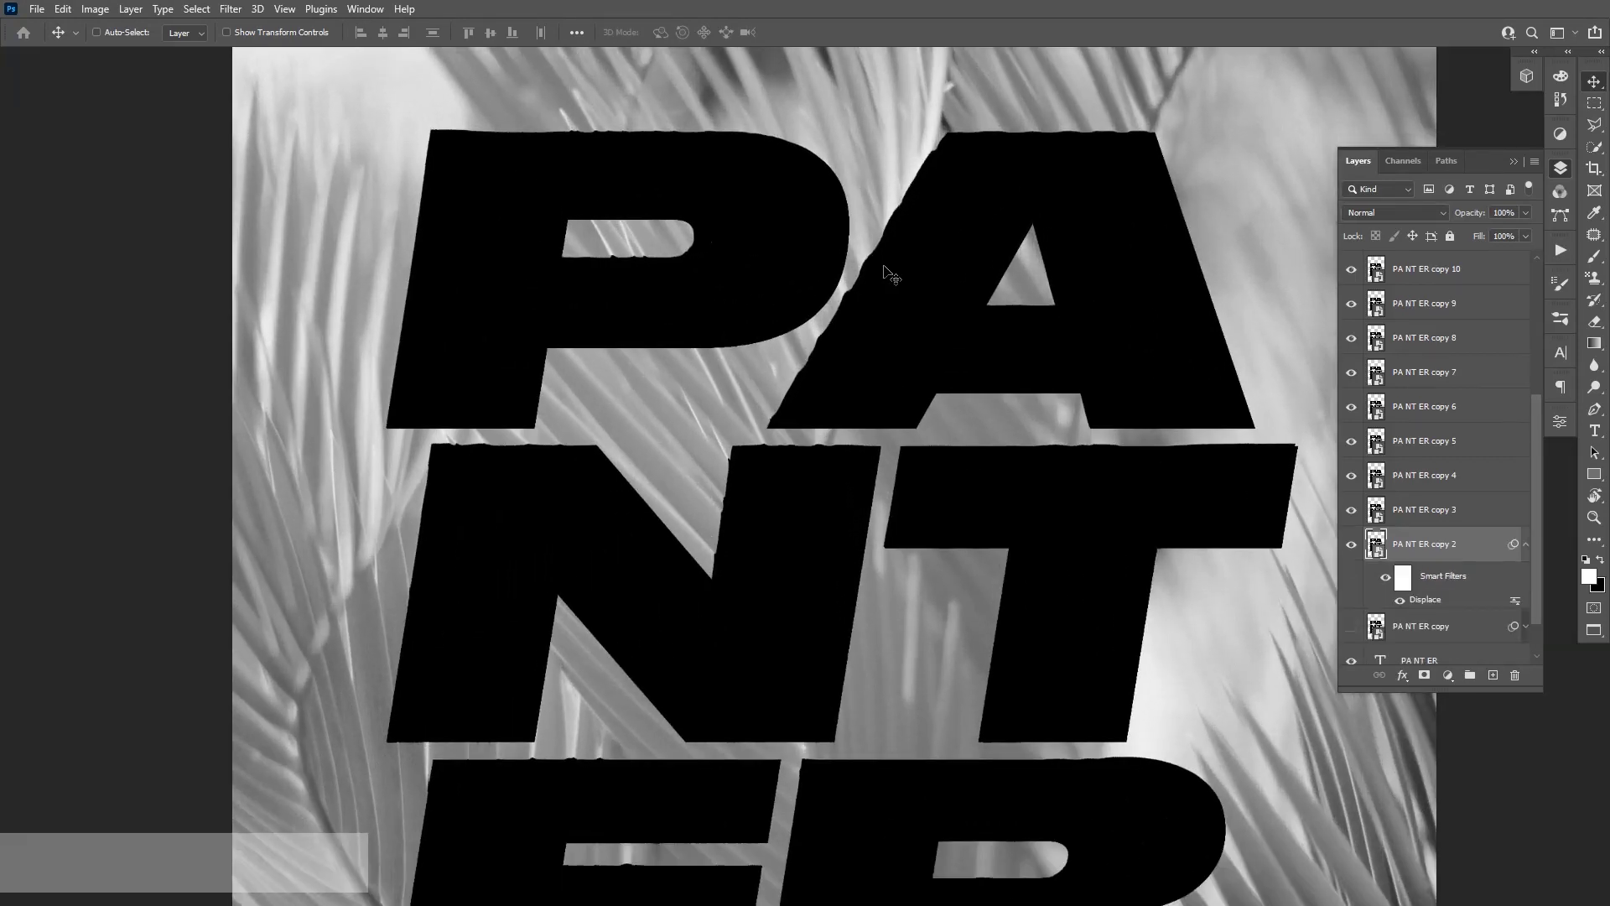
{"action": "scroll", "coordinate": [565, 223], "scroll_direction": "up", "scroll_amount": 3}
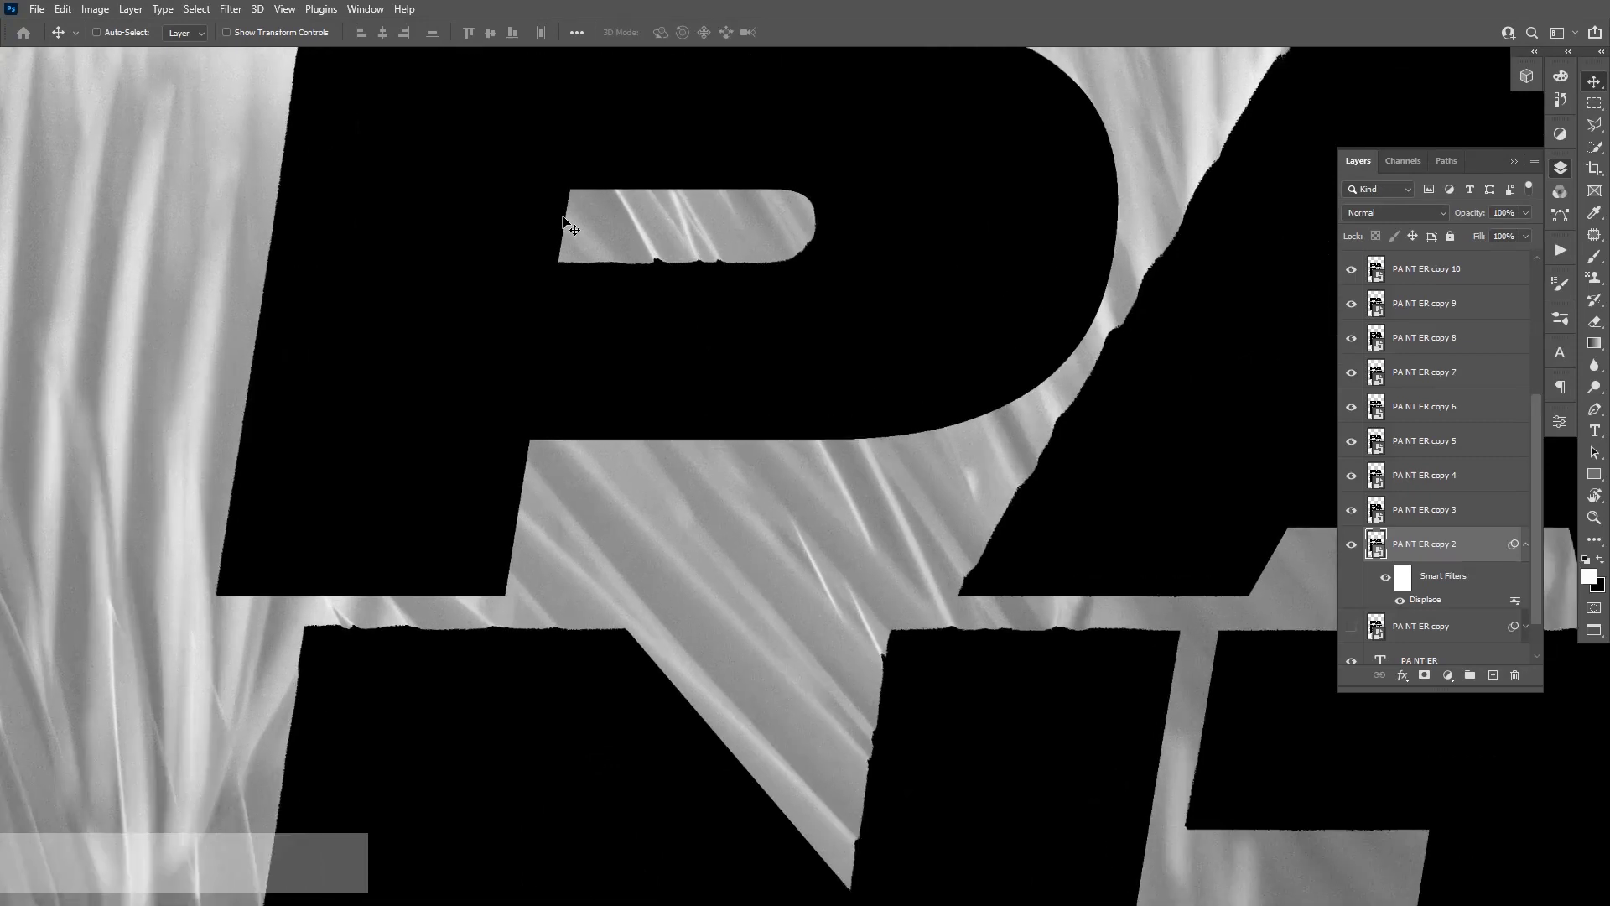
{"action": "scroll", "coordinate": [701, 352], "scroll_direction": "down", "scroll_amount": 5}
{"action": "scroll", "coordinate": [763, 388], "scroll_direction": "down", "scroll_amount": 3}
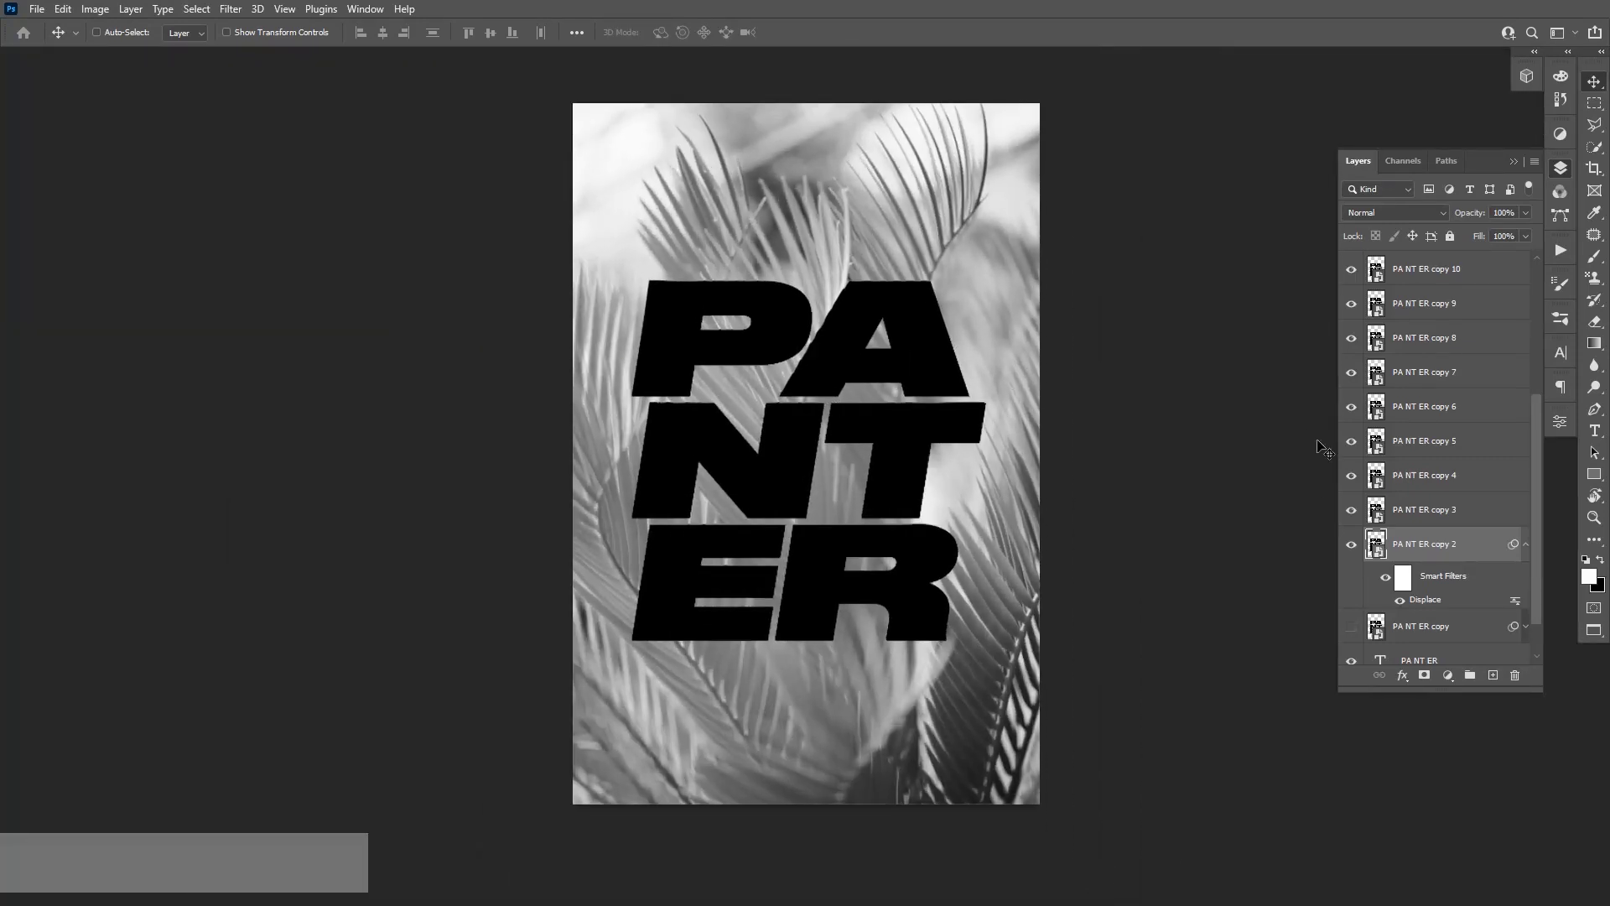
{"action": "left_click", "coordinate": [1351, 545]}
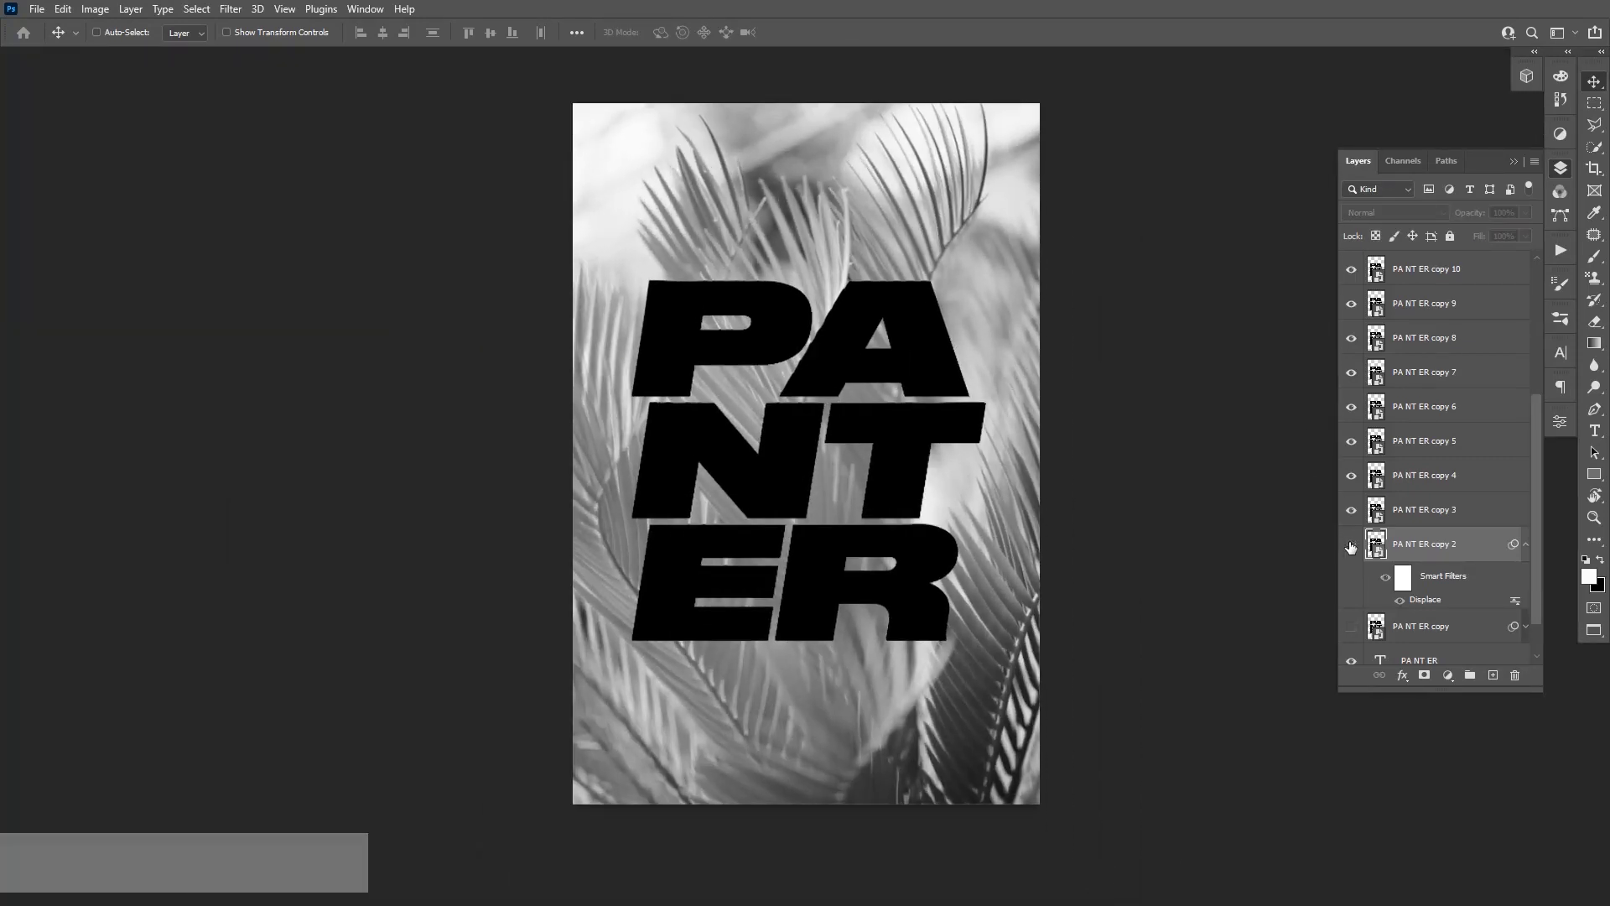
{"action": "left_click", "coordinate": [1456, 519]}
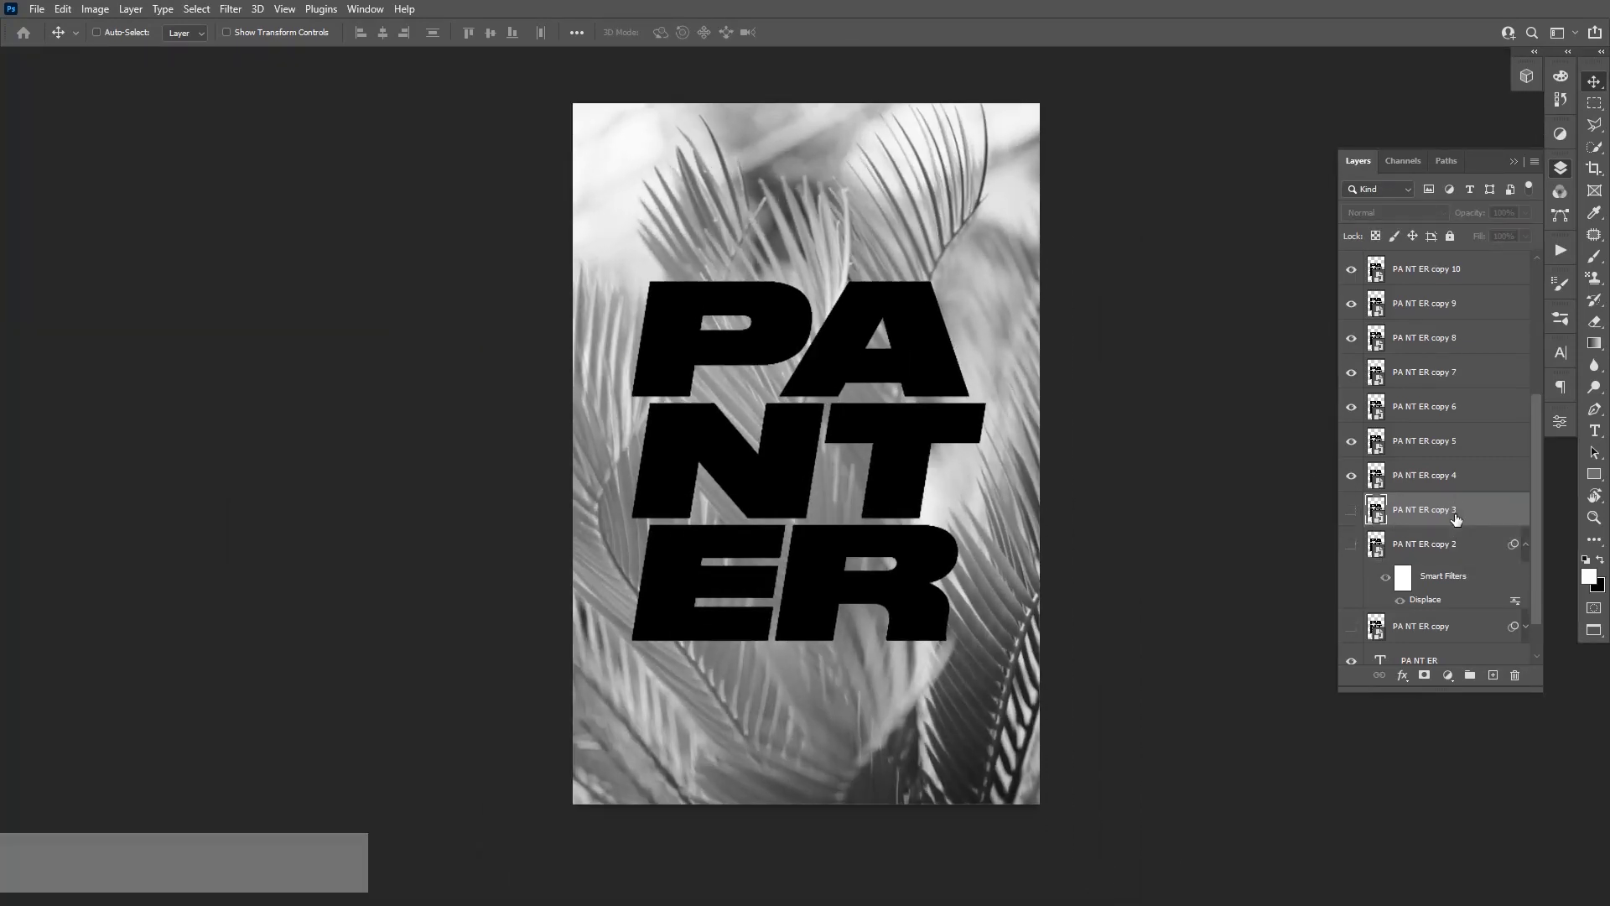
{"action": "left_click", "coordinate": [1352, 510]}
{"action": "scroll", "coordinate": [773, 457], "scroll_direction": "up", "scroll_amount": 5}
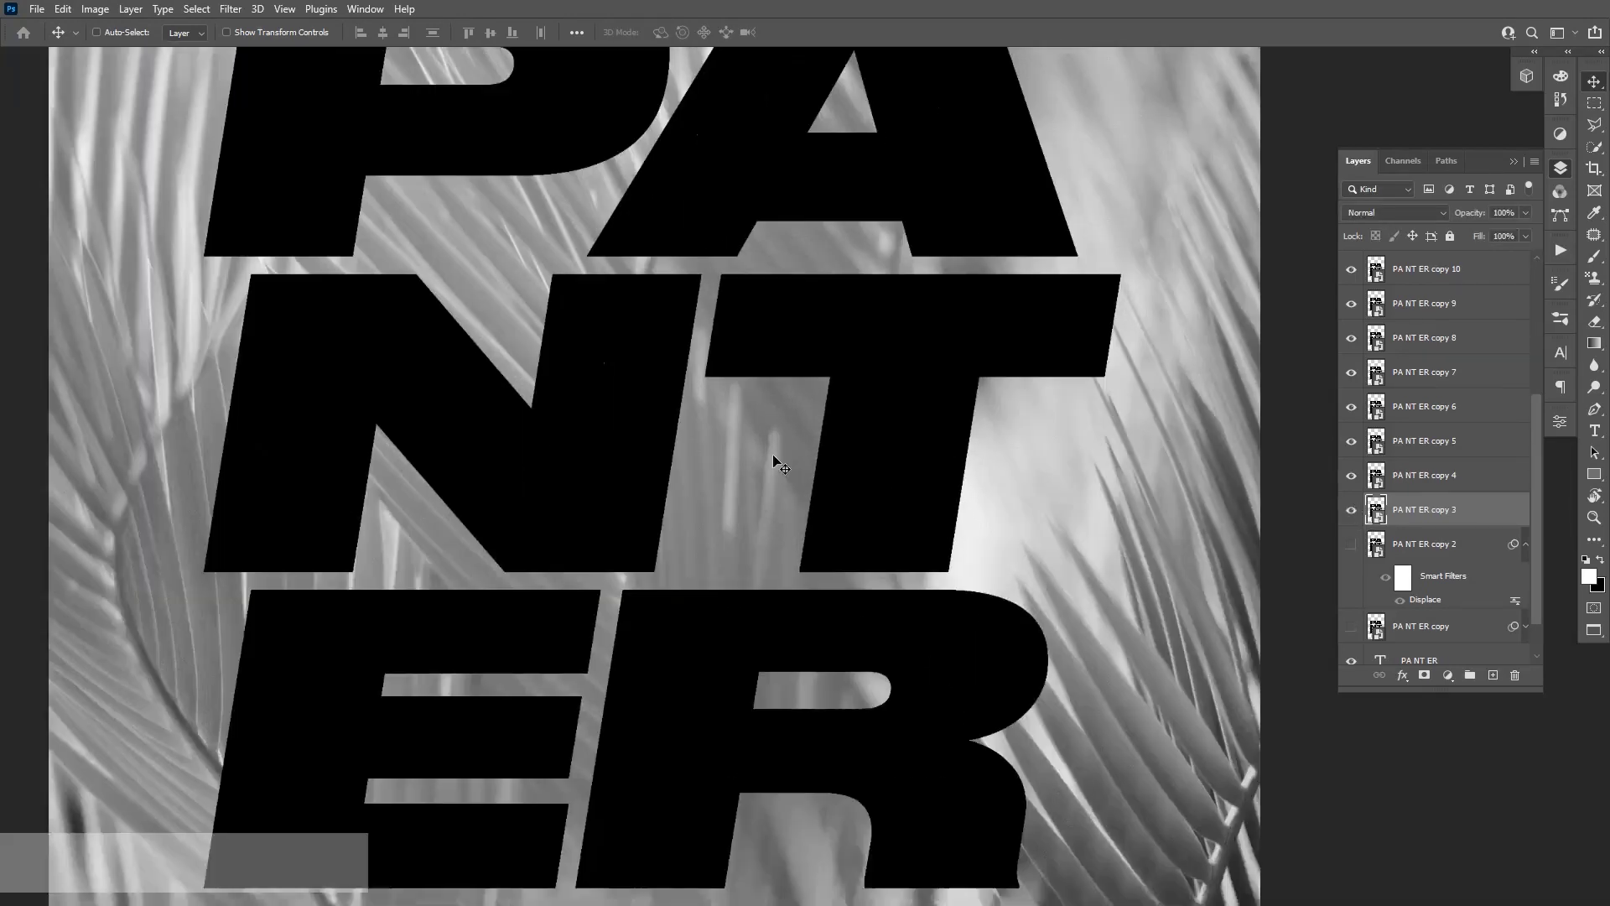
{"action": "scroll", "coordinate": [773, 457], "scroll_direction": "down", "scroll_amount": 4}
{"action": "scroll", "coordinate": [772, 457], "scroll_direction": "down", "scroll_amount": 3}
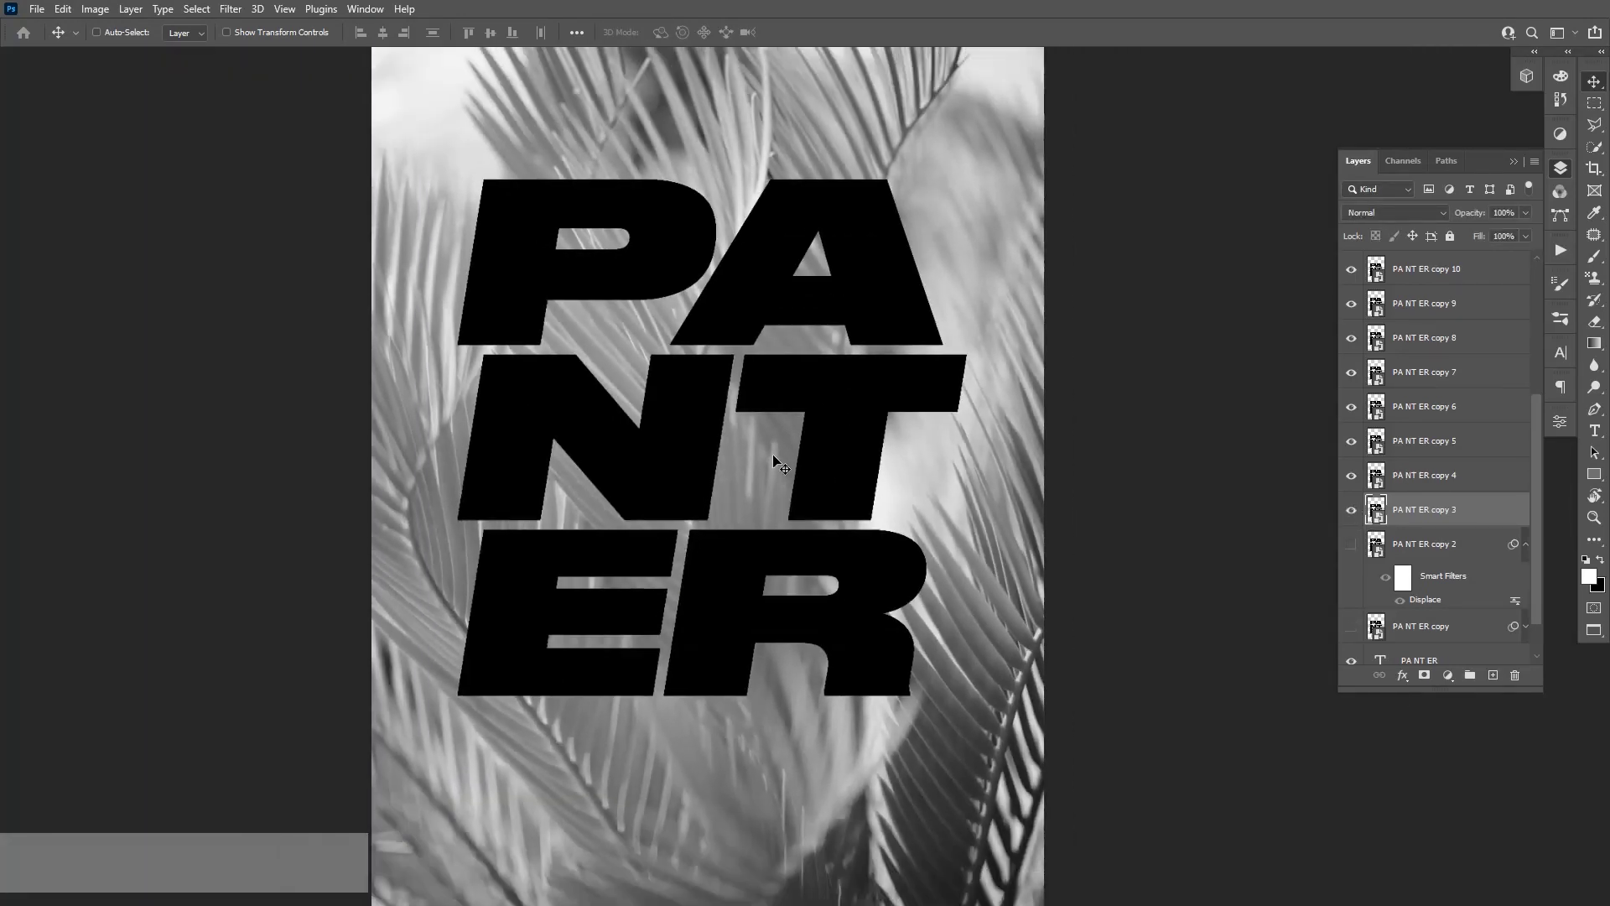
{"action": "scroll", "coordinate": [735, 445], "scroll_direction": "up", "scroll_amount": 1}
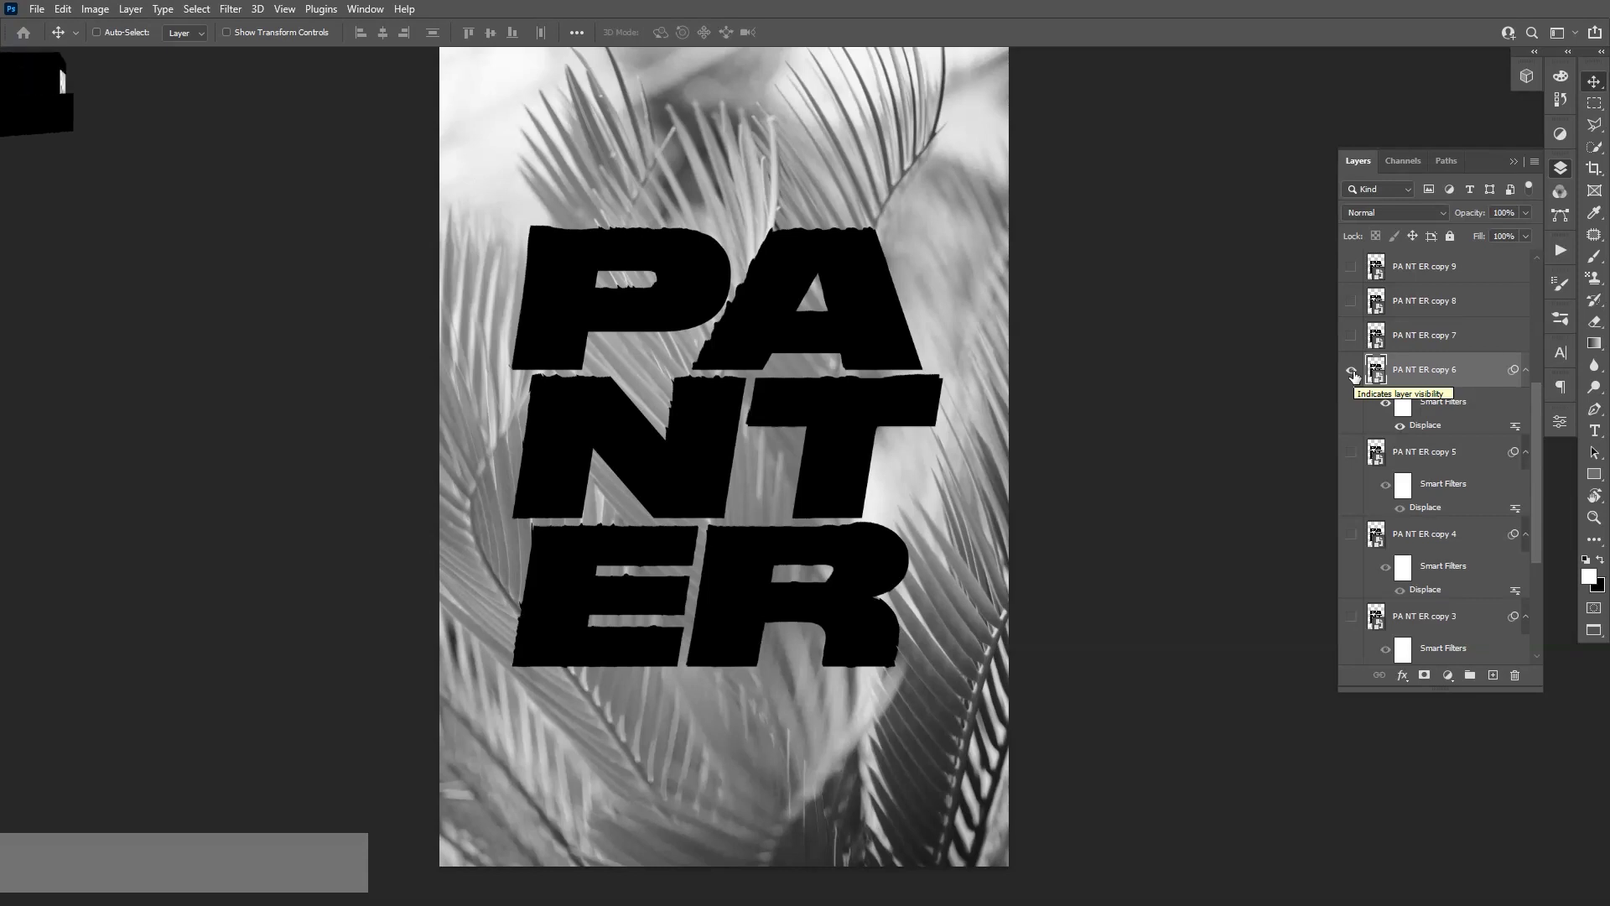
- Hide copy 6 and give copy 7 a Displace filter at horizontal scale 200 using the Displacement PSD
{"action": "left_click", "coordinate": [1351, 370]}
{"action": "left_click", "coordinate": [1351, 335]}
{"action": "left_click", "coordinate": [1438, 349]}
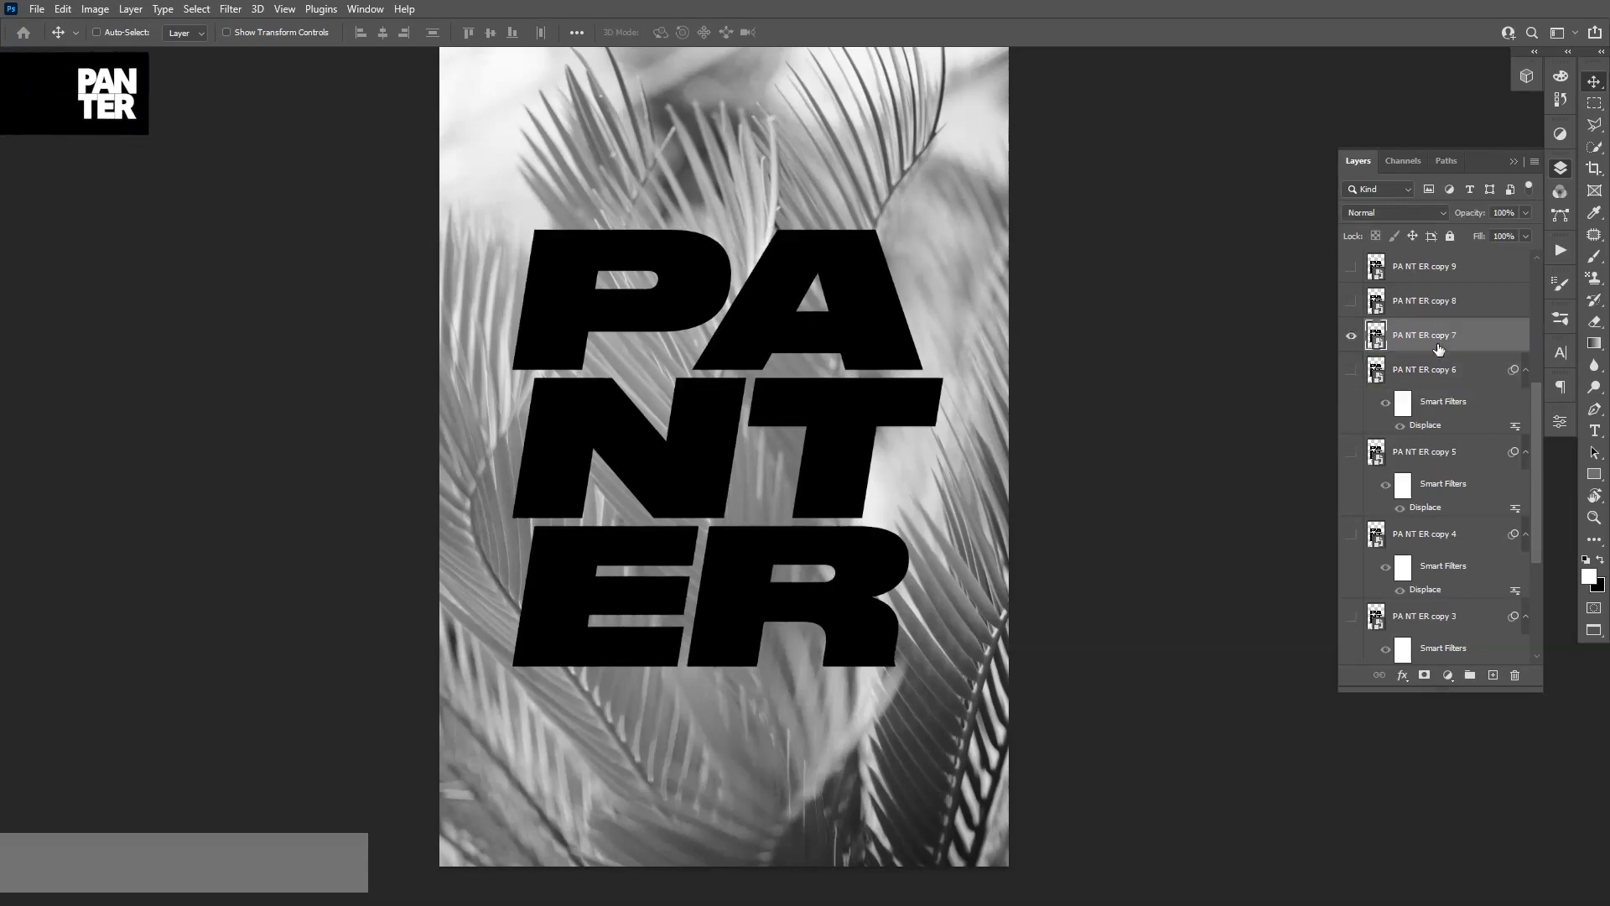
{"action": "left_click", "coordinate": [231, 9]}
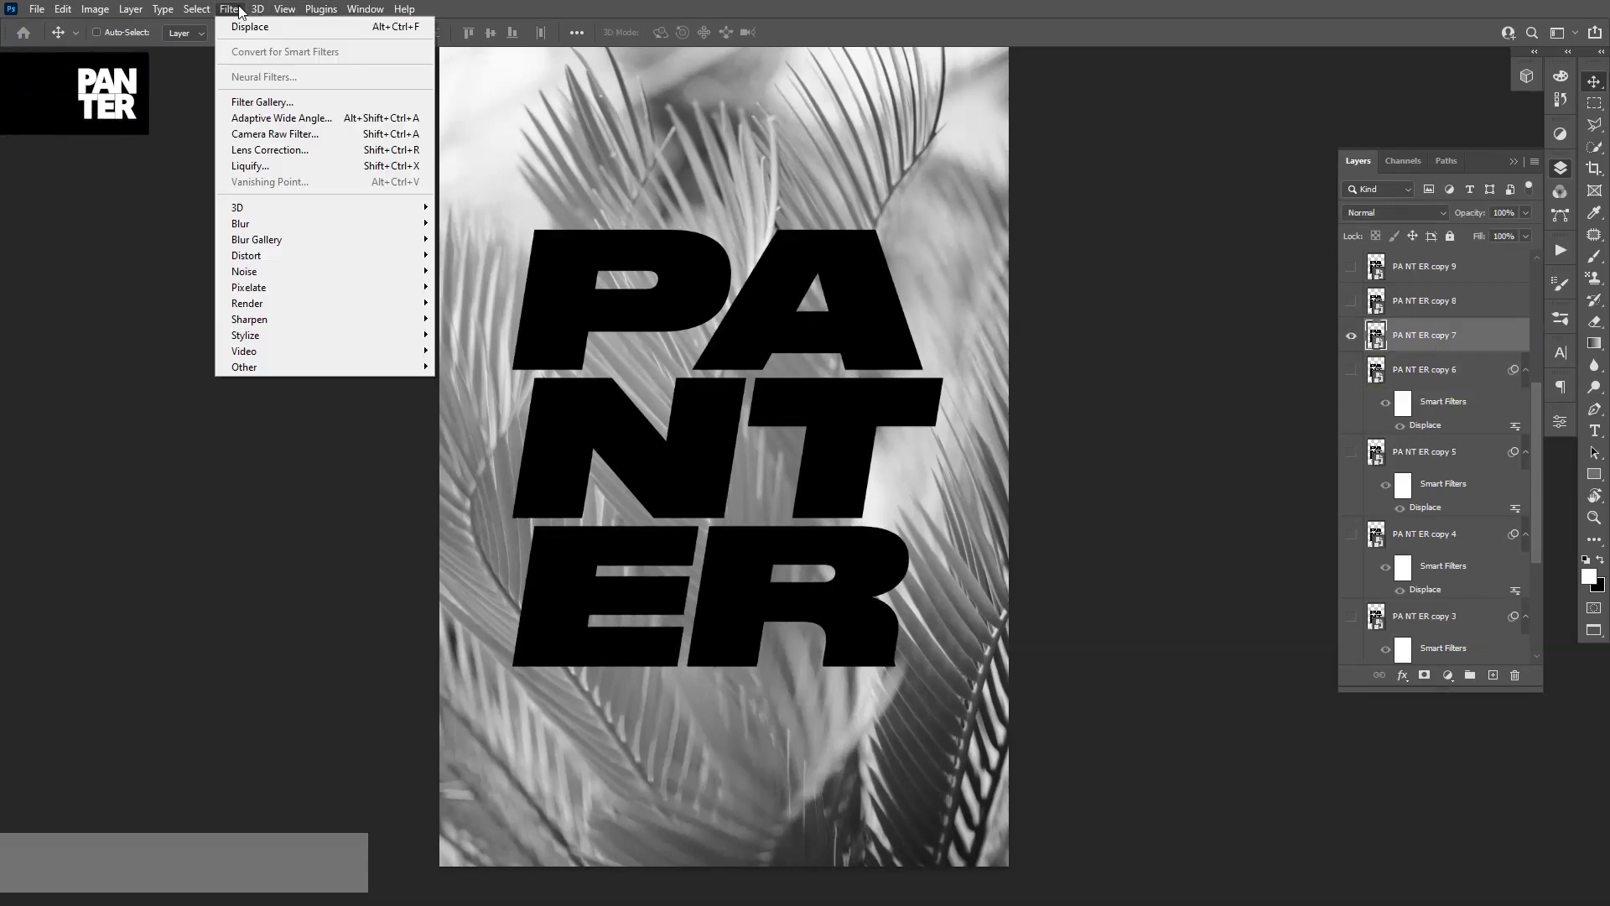
{"action": "mouse_move", "coordinate": [265, 255]}
{"action": "left_click", "coordinate": [469, 263]}
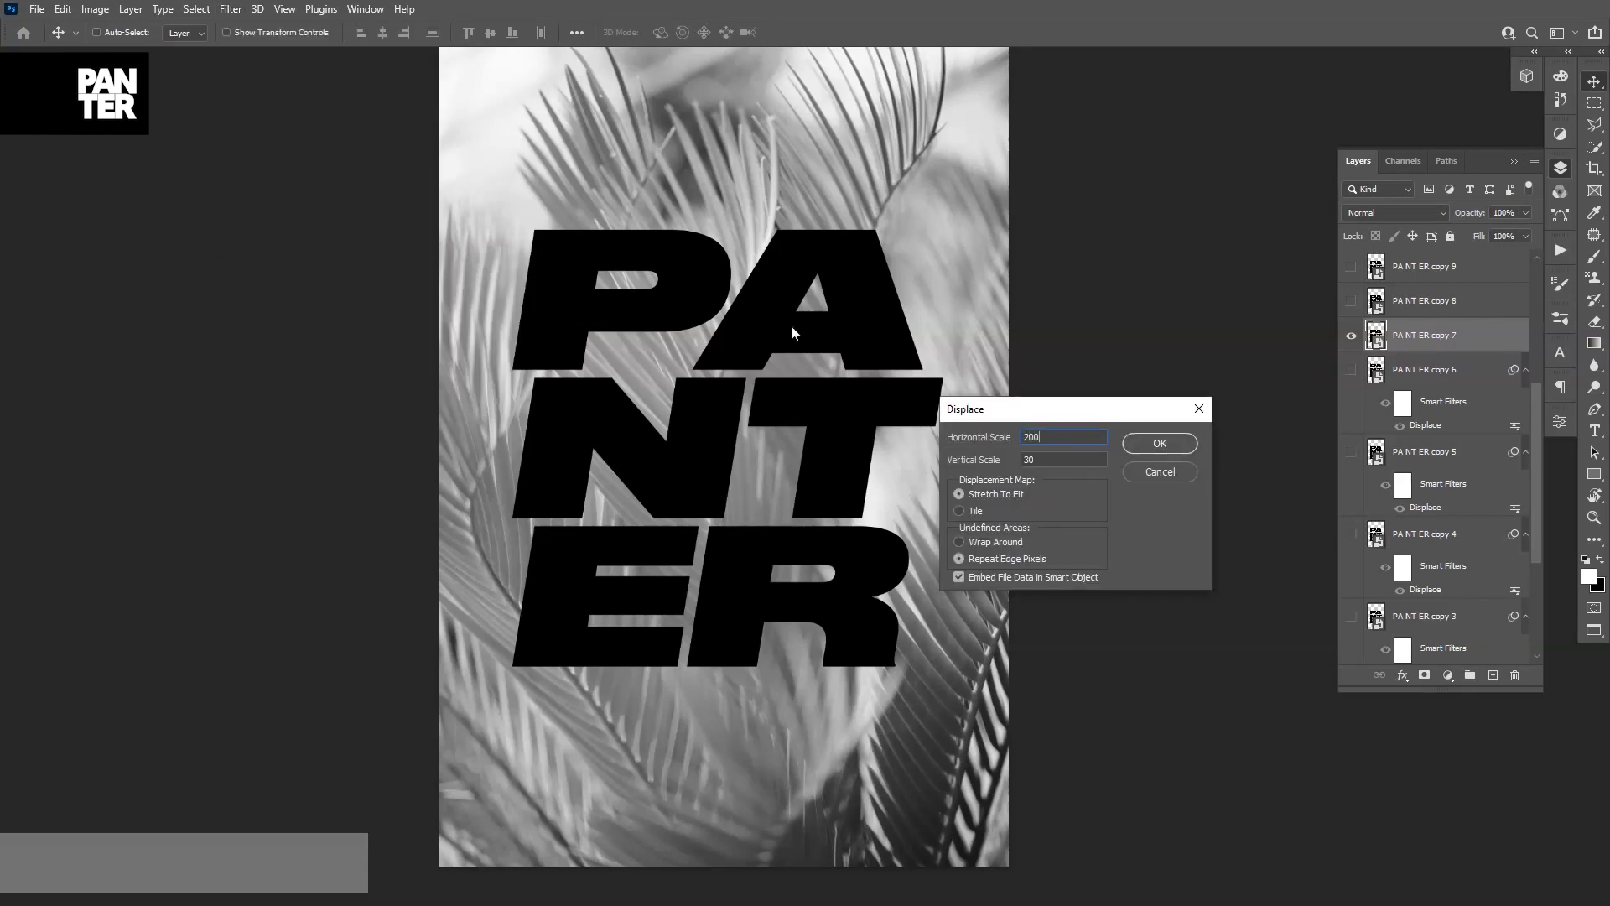
{"action": "key", "text": "Tab"}
{"action": "type", "text": "2"}
{"action": "left_click", "coordinate": [1158, 443]}
{"action": "double_click", "coordinate": [393, 159]}
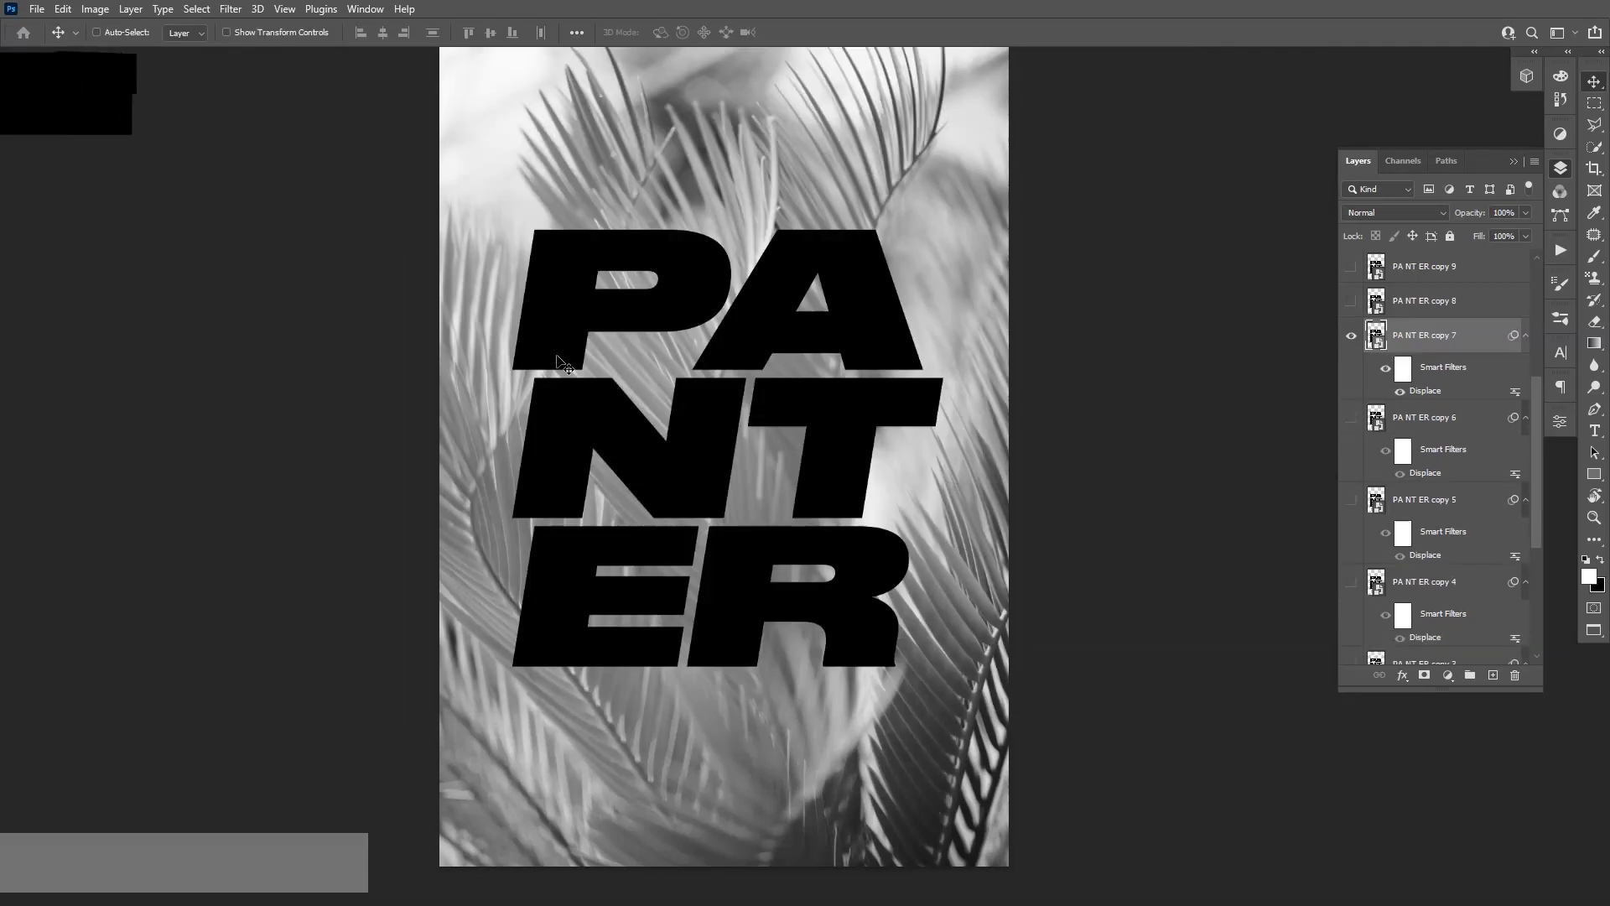
- Scroll through the layers to review the displaced PANTER copies
{"action": "scroll", "coordinate": [503, 335], "scroll_direction": "up", "scroll_amount": 1}
{"action": "scroll", "coordinate": [752, 633], "scroll_direction": "up", "scroll_amount": 1}
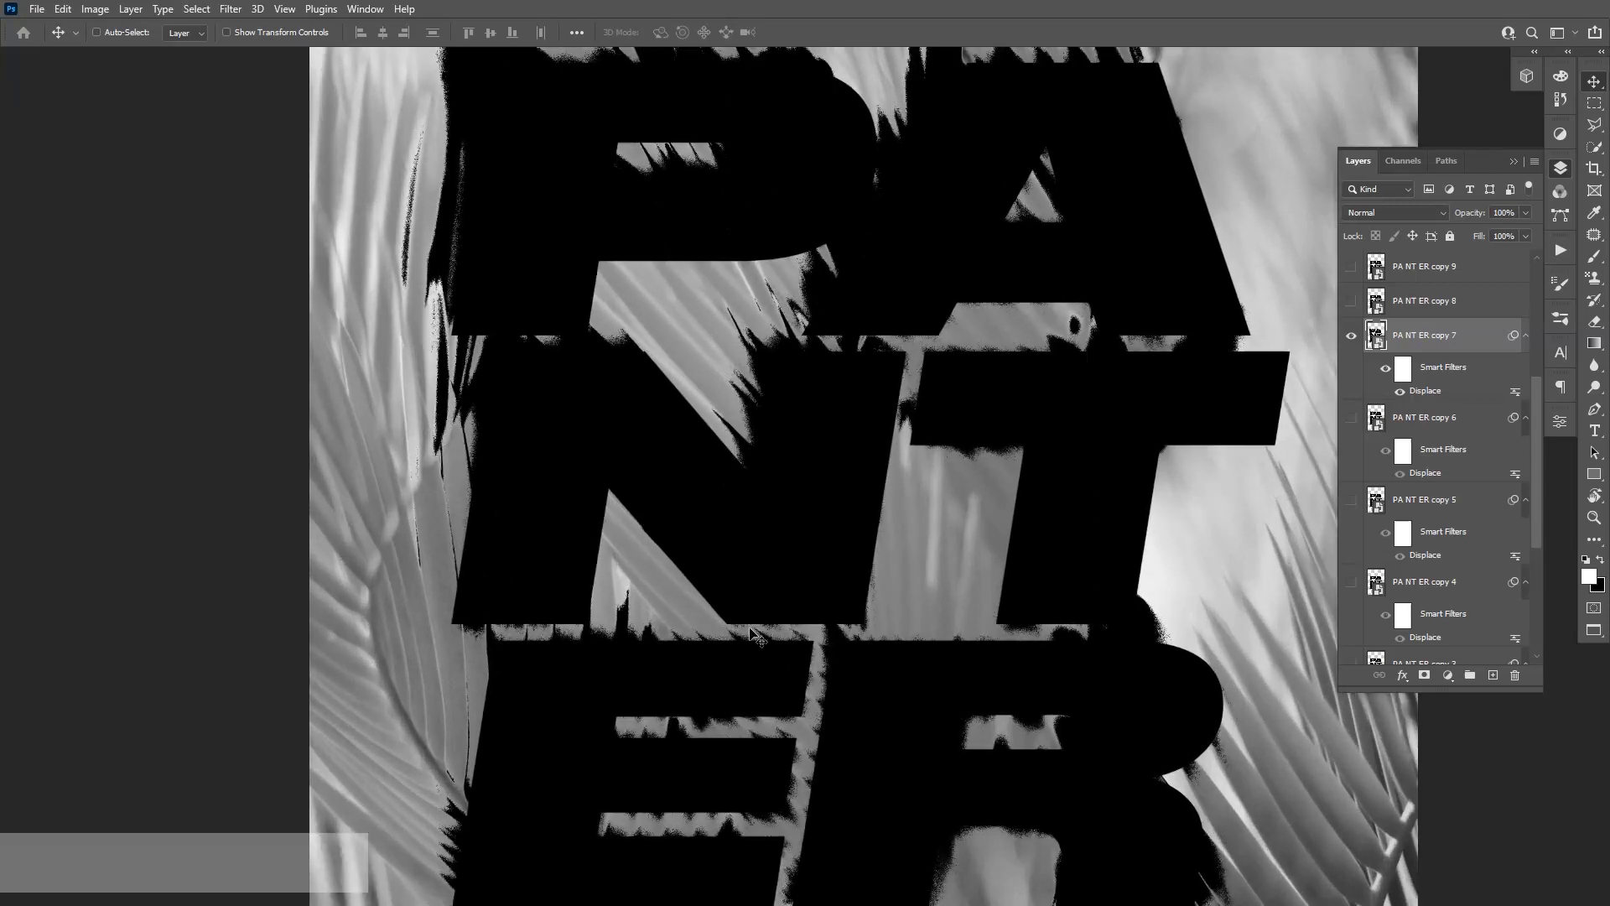
{"action": "scroll", "coordinate": [765, 698], "scroll_direction": "down", "scroll_amount": 1}
{"action": "scroll", "coordinate": [855, 432], "scroll_direction": "up", "scroll_amount": 1}
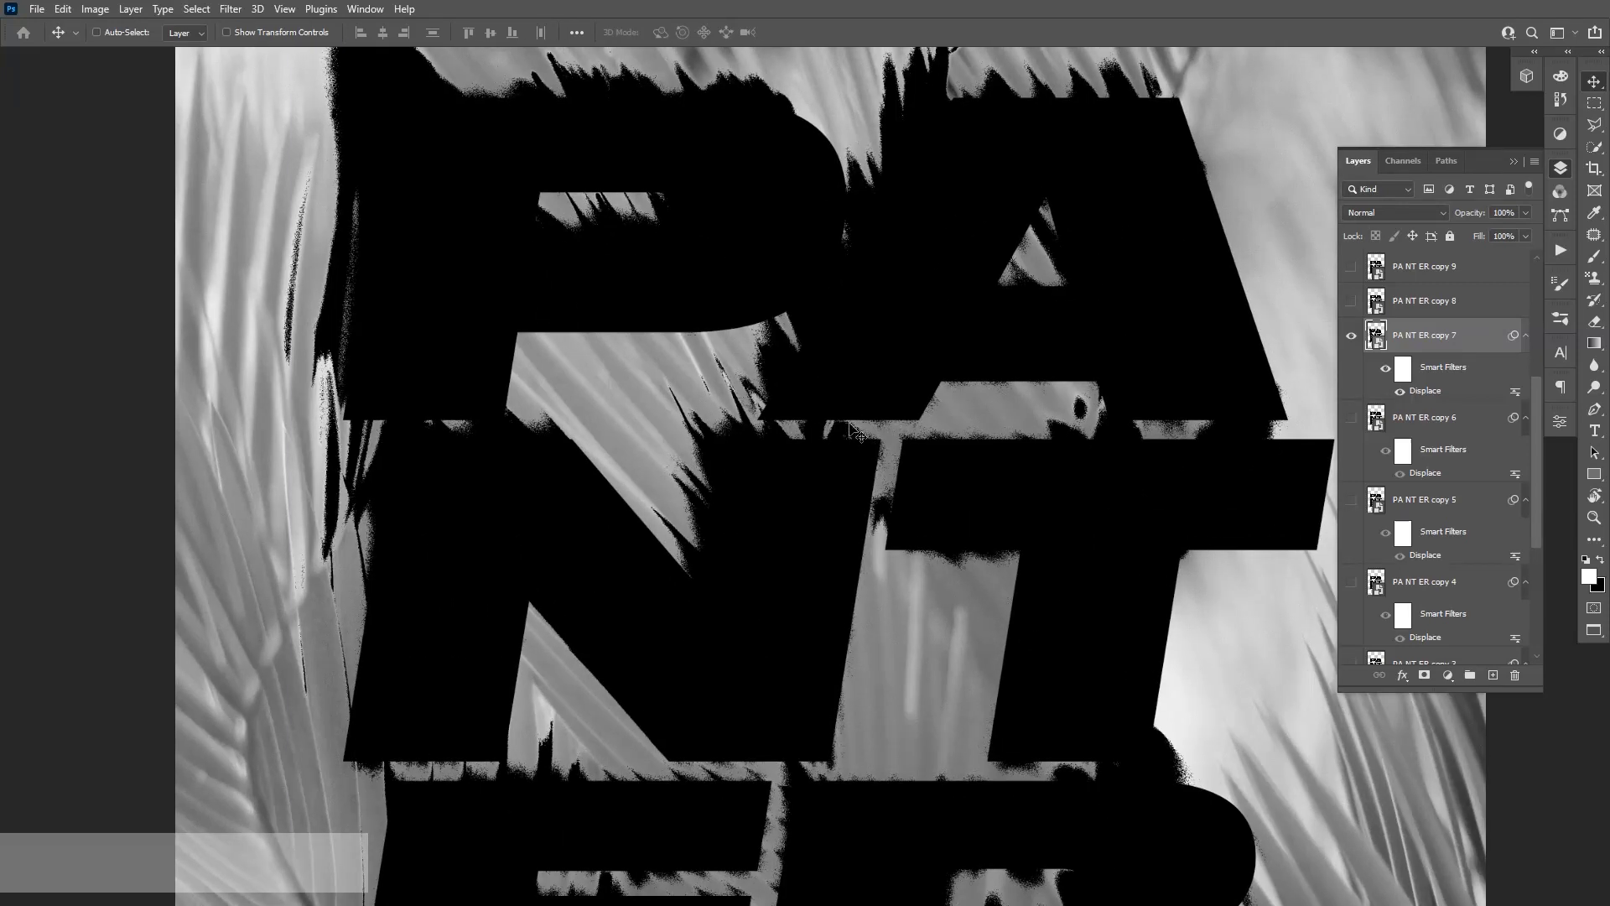
{"action": "scroll", "coordinate": [855, 432], "scroll_direction": "down", "scroll_amount": 1}
{"action": "scroll", "coordinate": [849, 425], "scroll_direction": "down", "scroll_amount": 1}
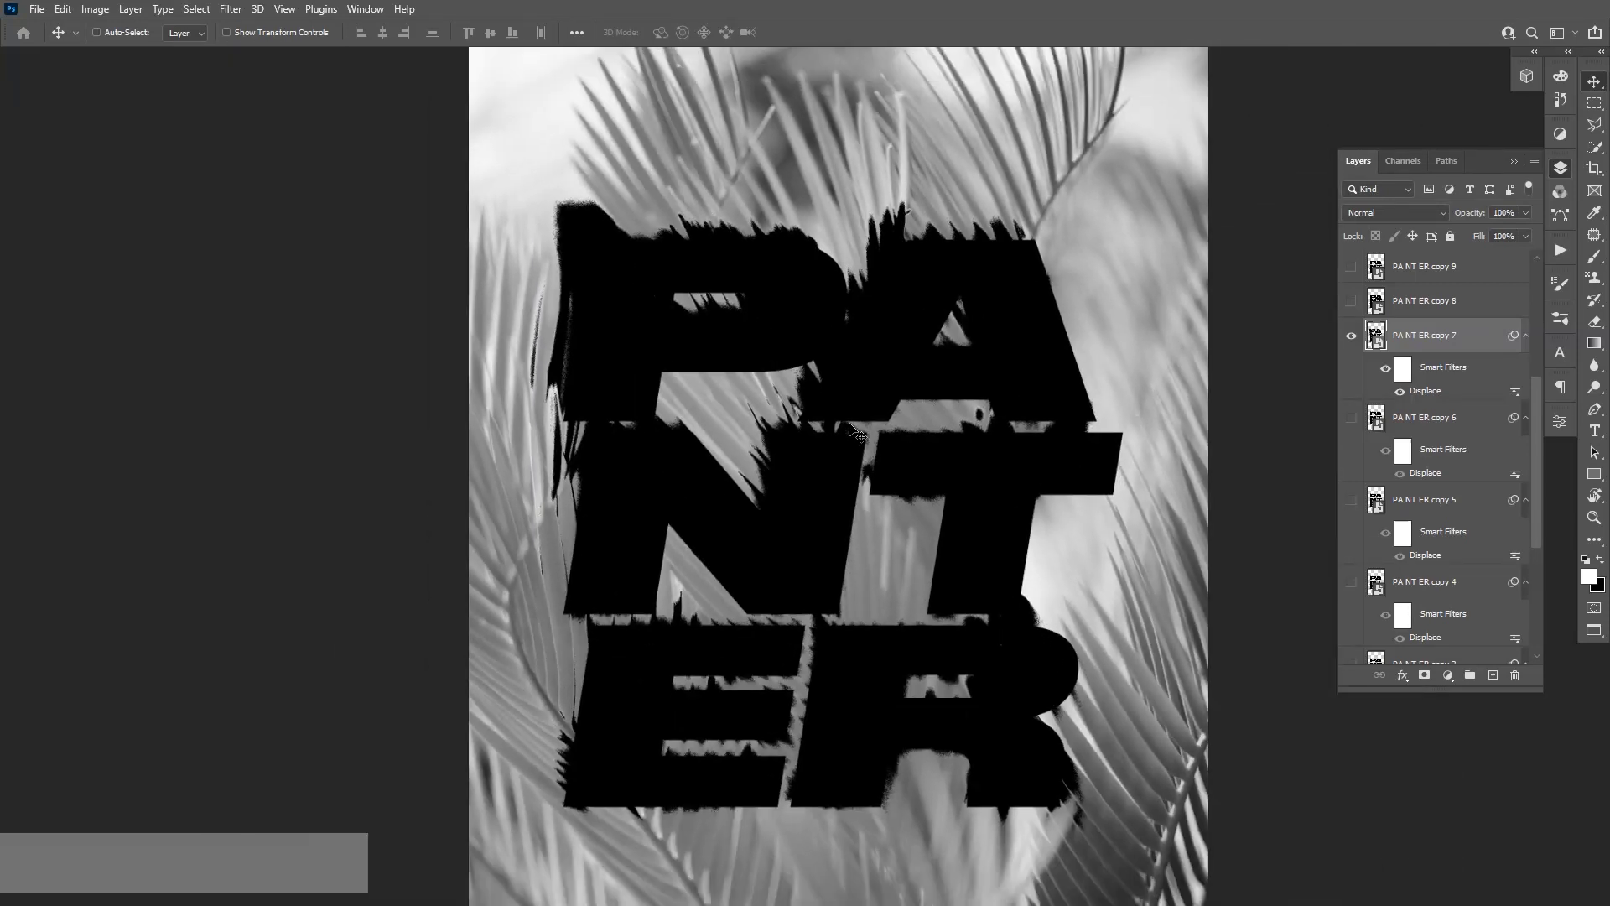
{"action": "scroll", "coordinate": [856, 432], "scroll_direction": "down", "scroll_amount": 1}
{"action": "scroll", "coordinate": [855, 432], "scroll_direction": "up", "scroll_amount": 2}
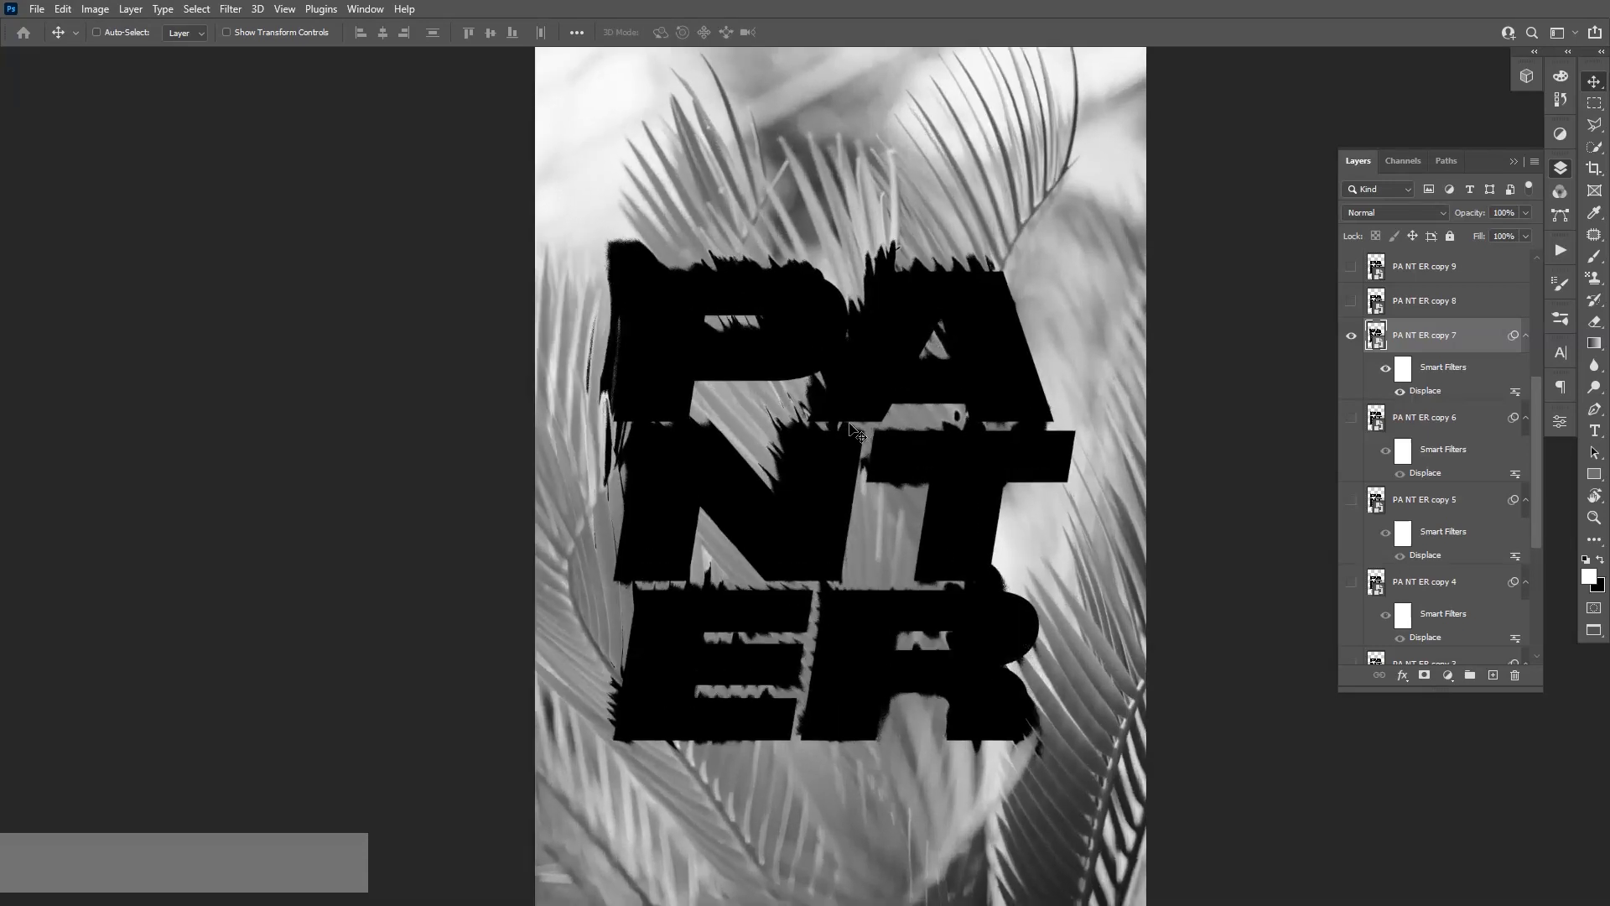
{"action": "scroll", "coordinate": [855, 432], "scroll_direction": "down", "scroll_amount": 1}
{"action": "scroll", "coordinate": [855, 432], "scroll_direction": "down", "scroll_amount": 2}
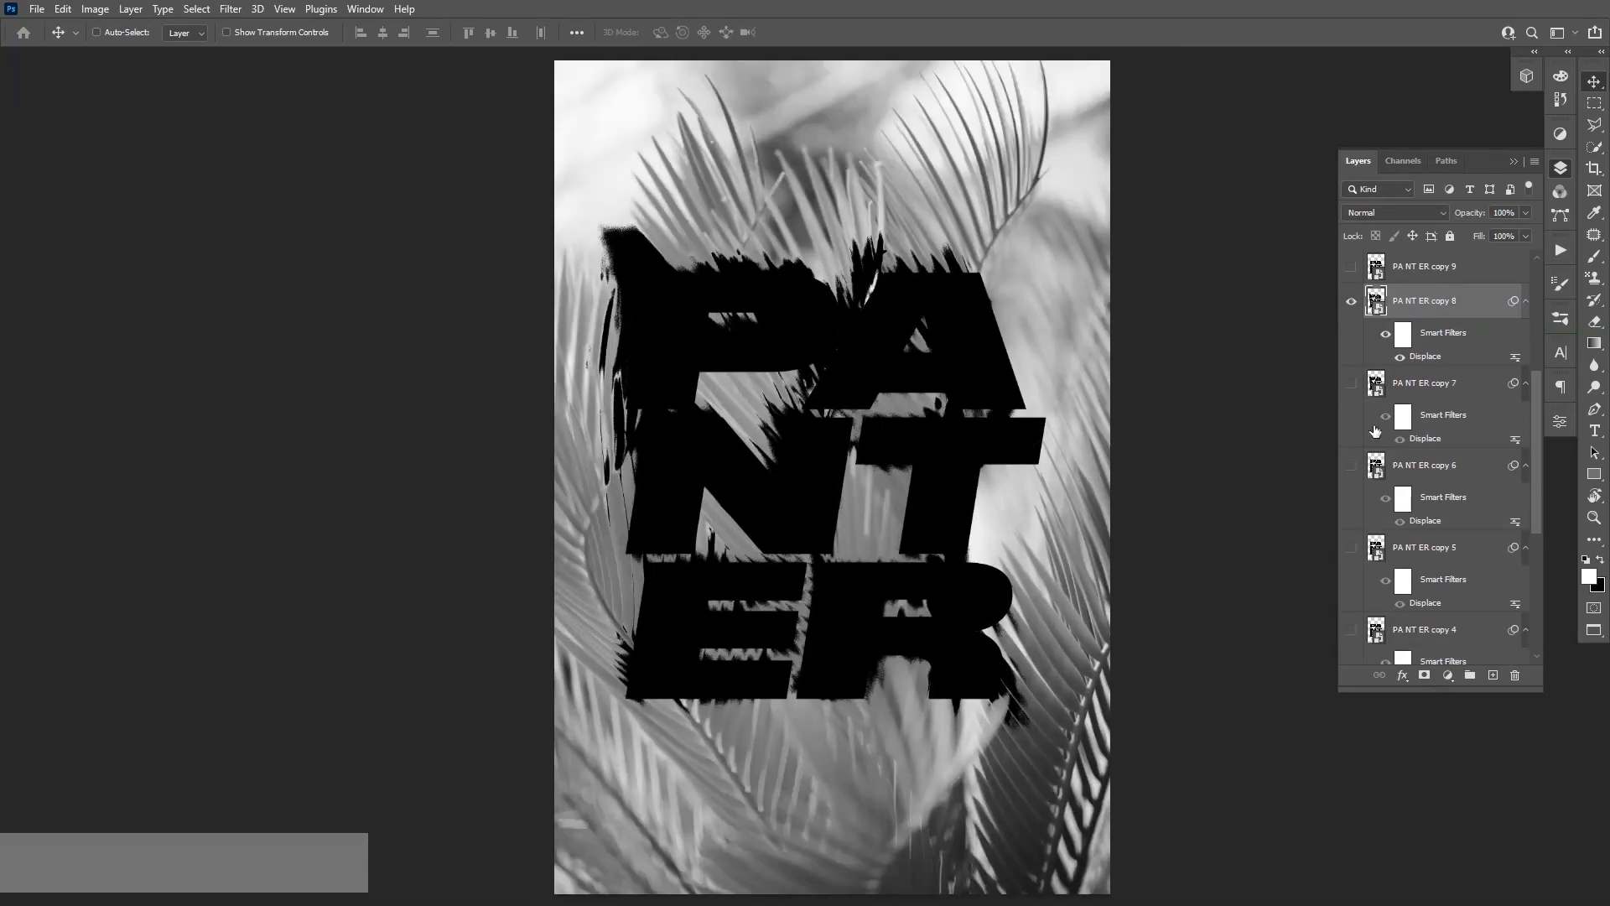
{"action": "scroll", "coordinate": [1488, 408], "scroll_direction": "up", "scroll_amount": 4}
- Delete PANTER copy 9 through copy 17 and select the bottom of the layer stack
{"action": "left_click", "coordinate": [1428, 543]}
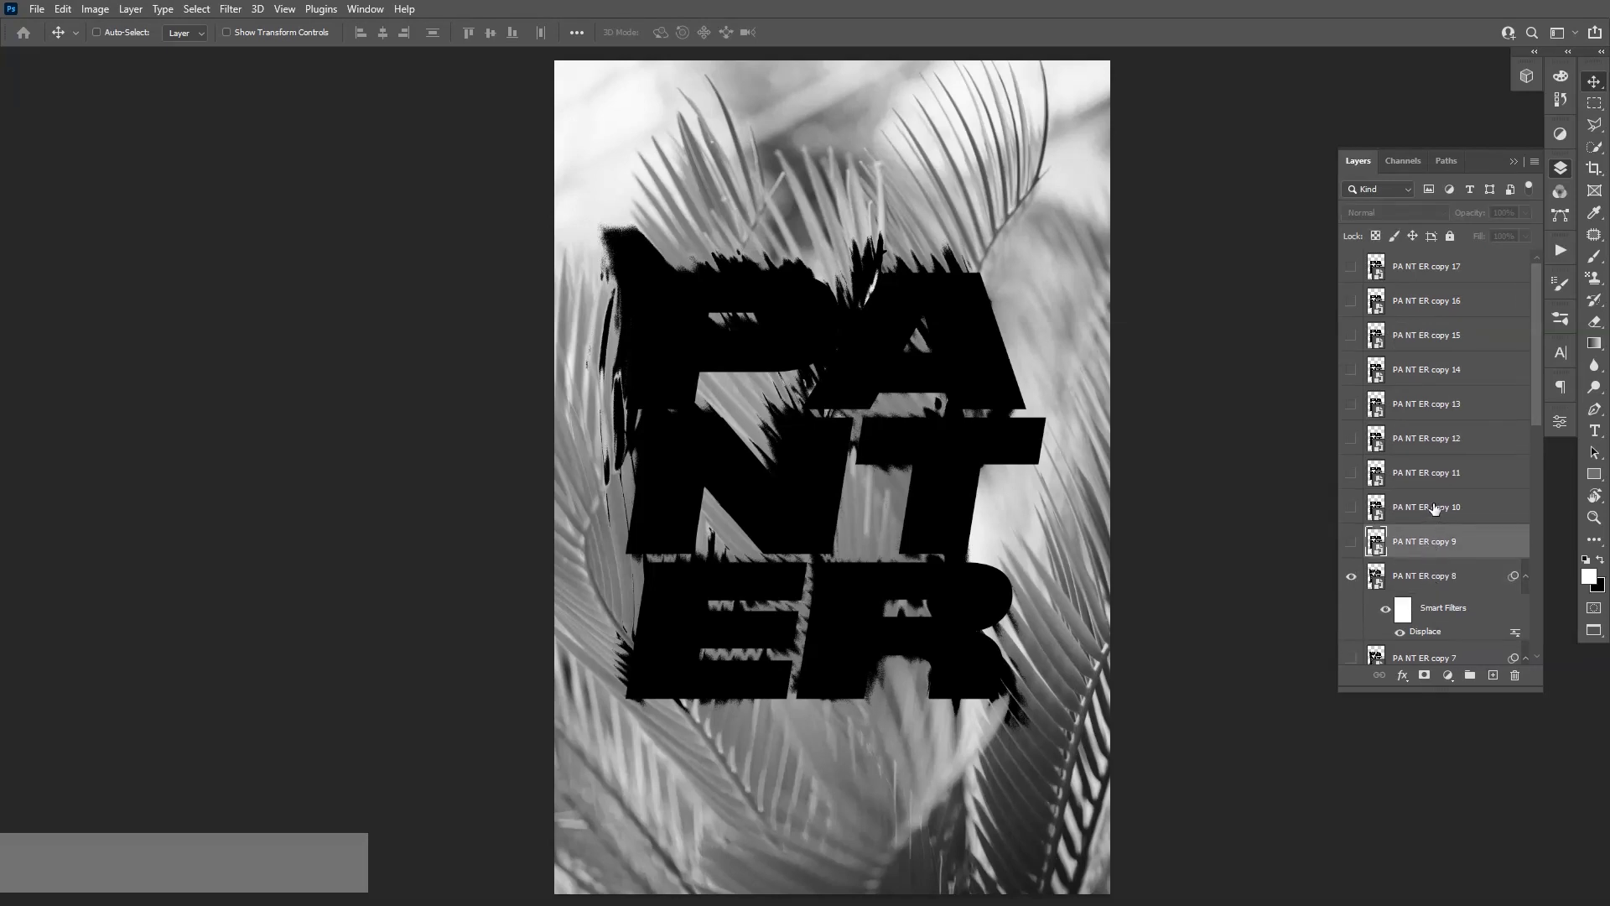
{"action": "left_click", "coordinate": [1459, 275], "text": "shift"}
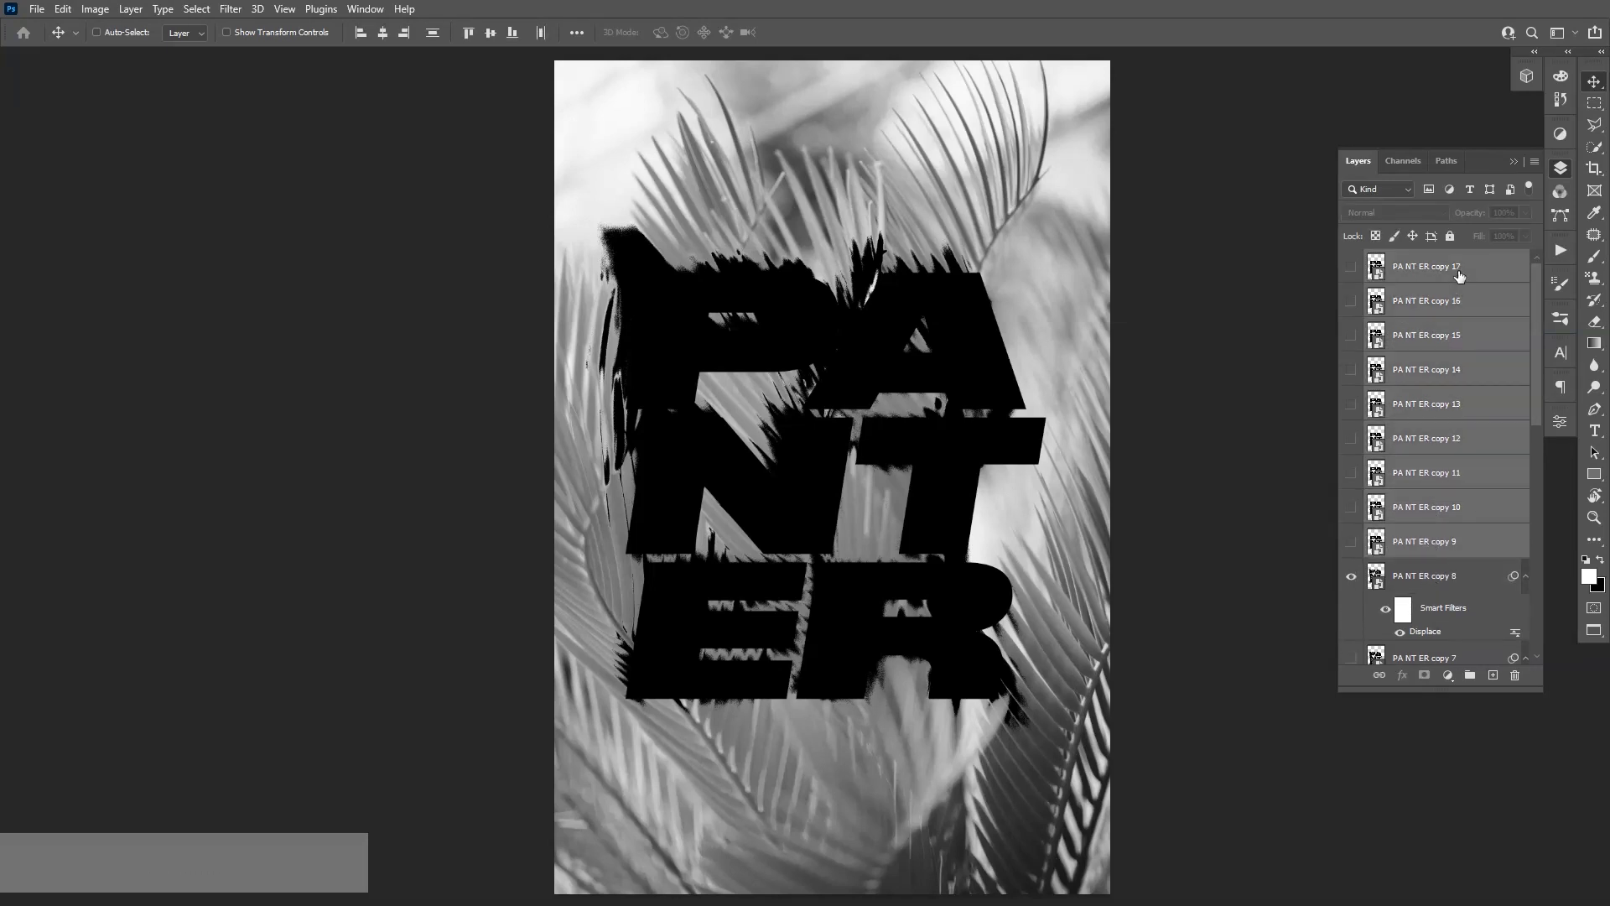
{"action": "key", "text": "Delete"}
{"action": "scroll", "coordinate": [1470, 406], "scroll_direction": "down", "scroll_amount": 5}
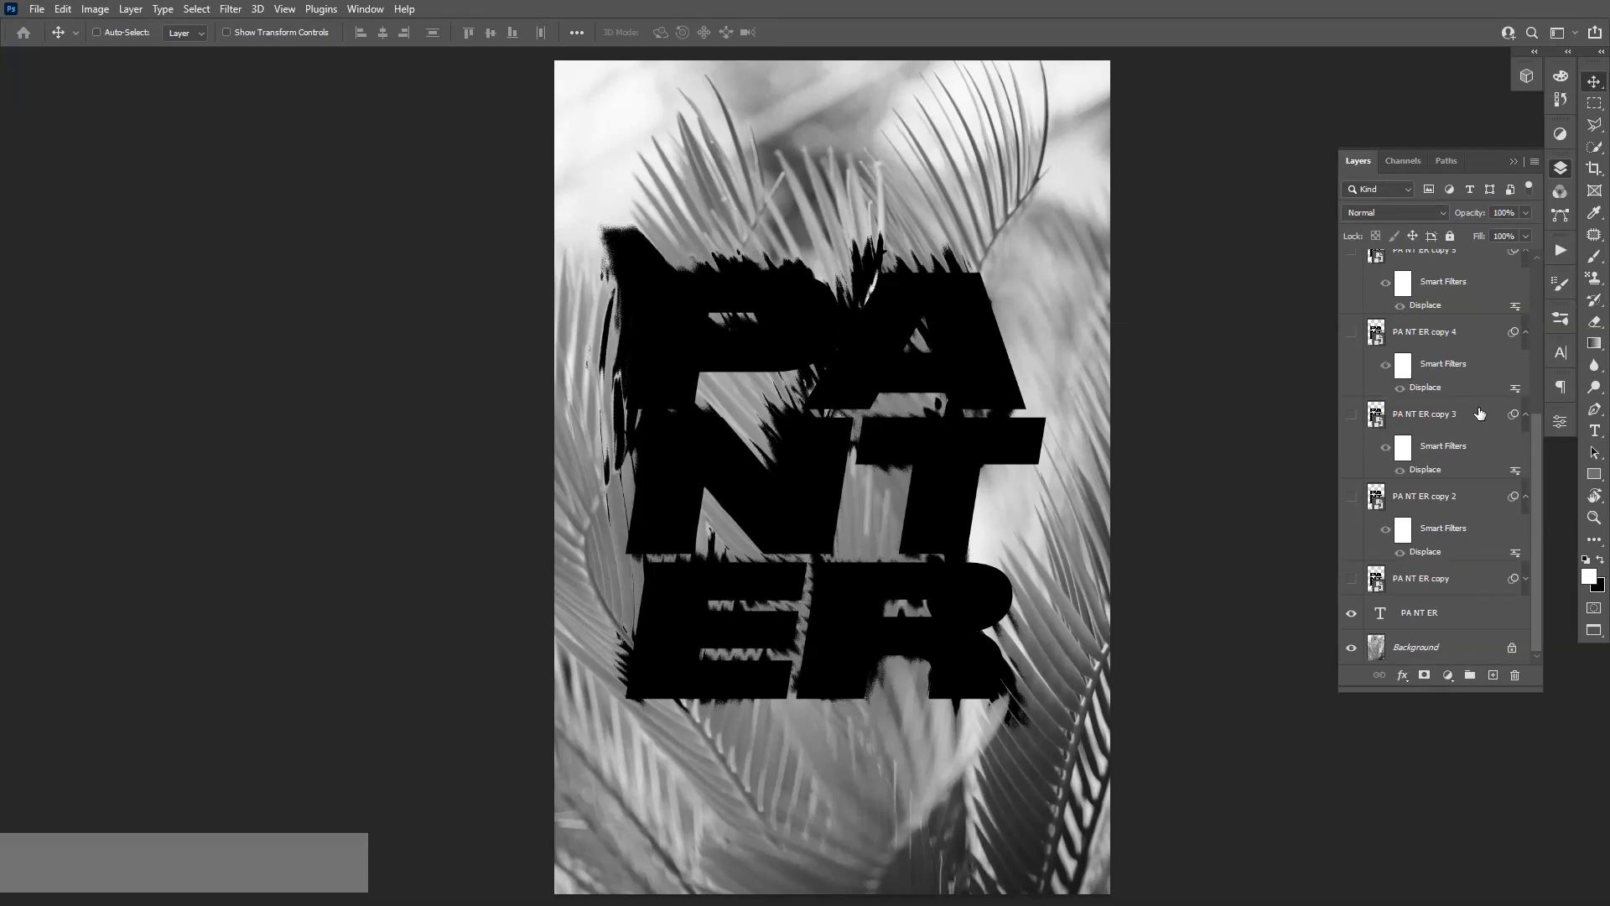
{"action": "left_click", "coordinate": [1468, 654]}
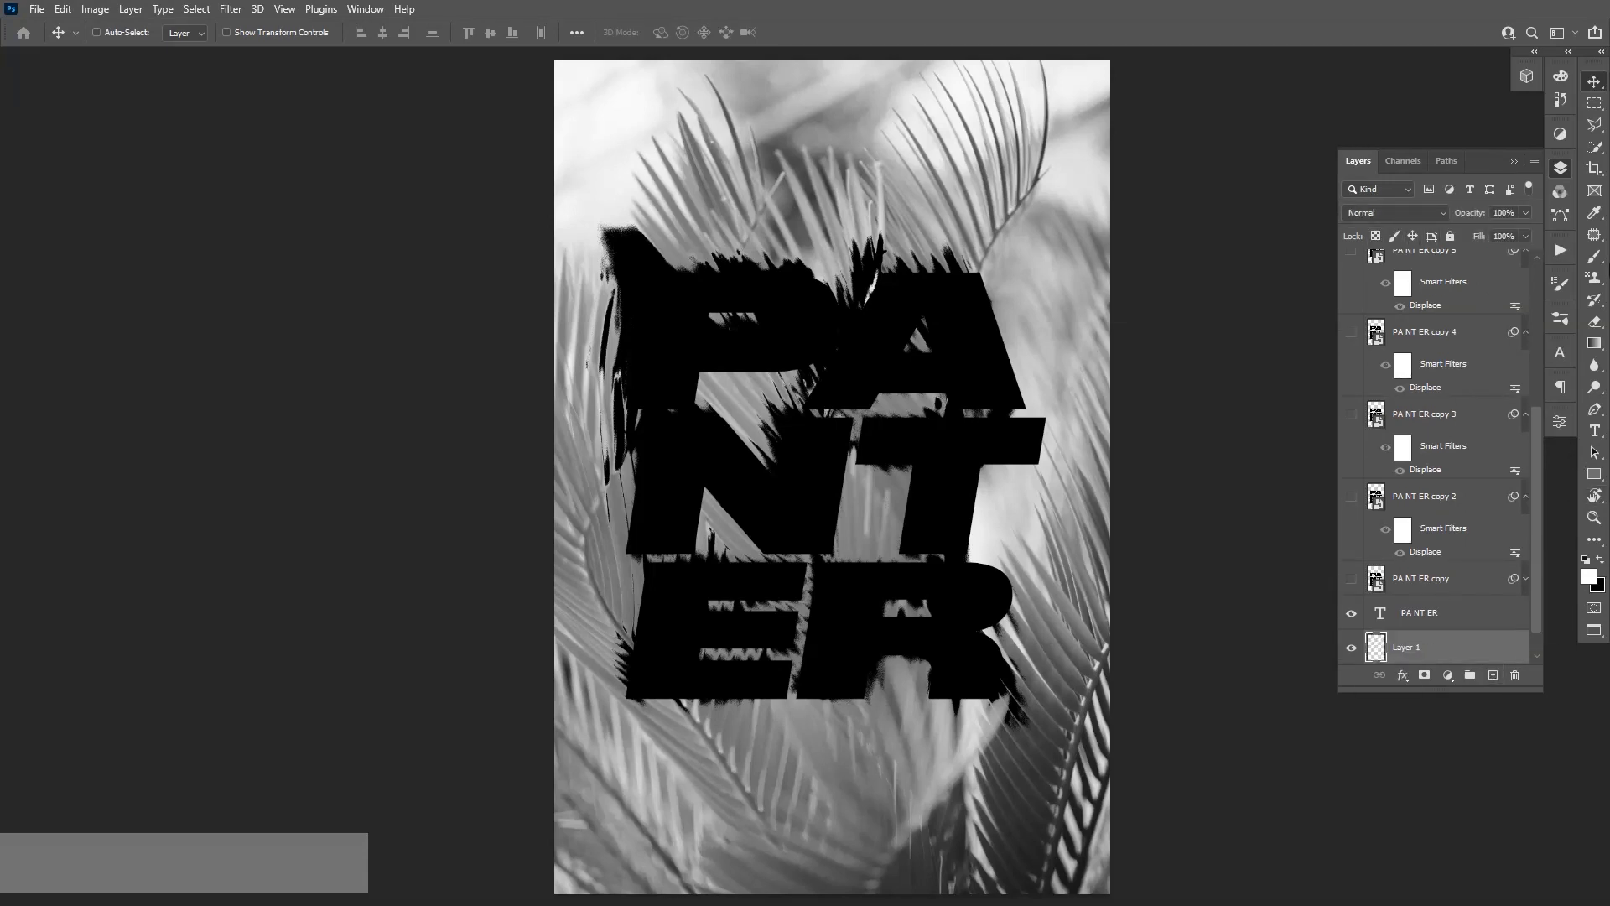
- Fill Layer 1 with white using the Paint Bucket to cover the palm photo
{"action": "left_click", "coordinate": [1598, 352]}
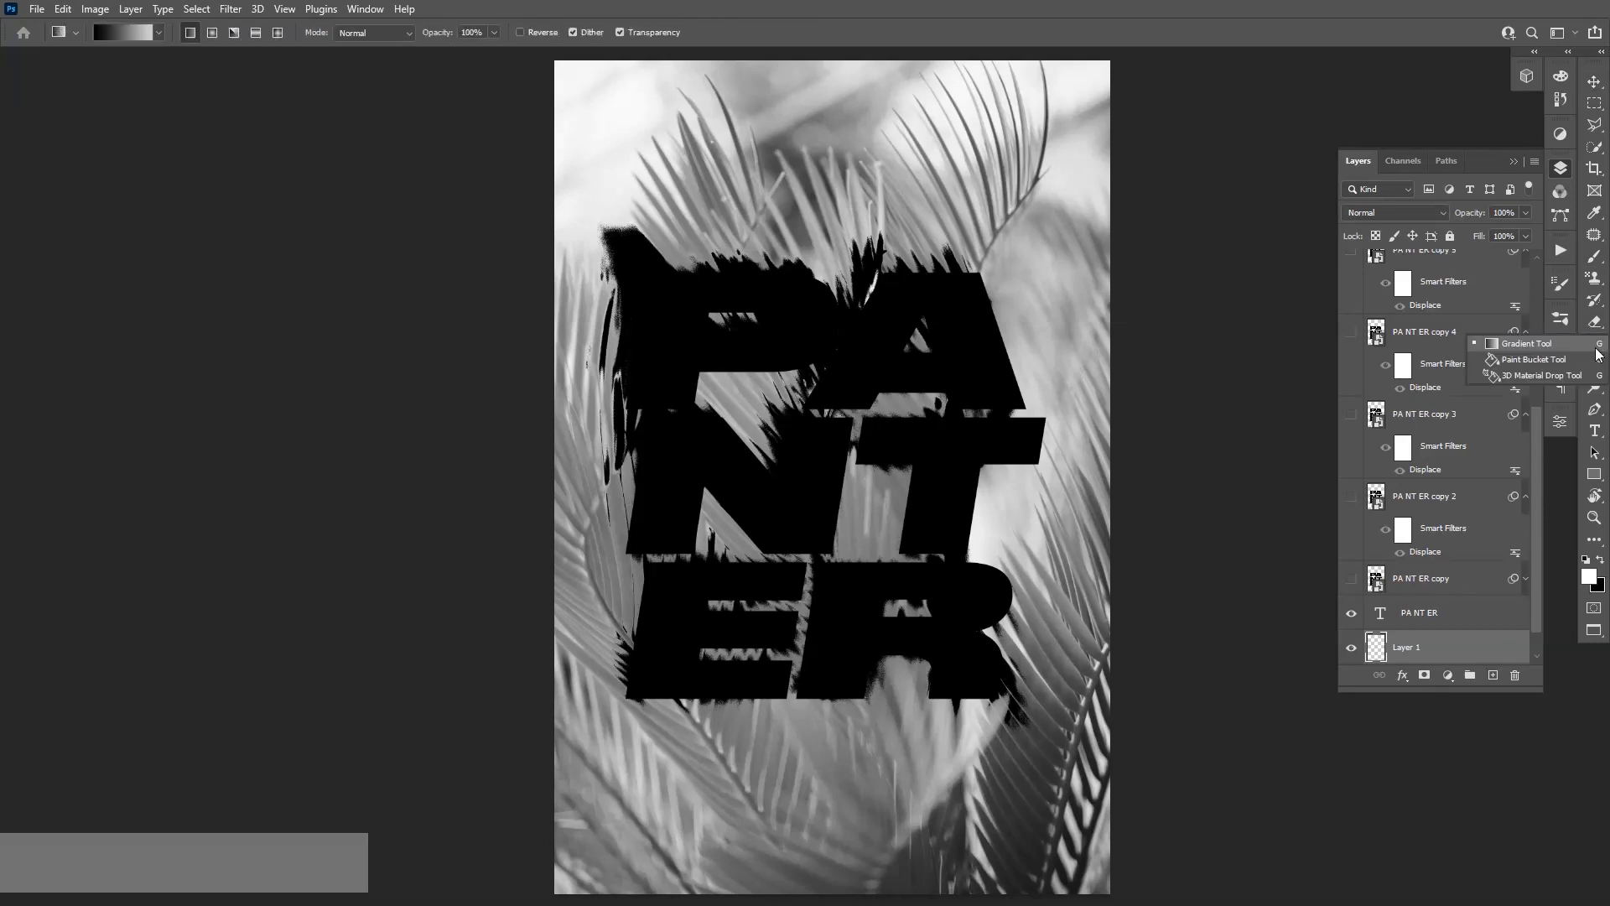
{"action": "left_click", "coordinate": [1530, 361]}
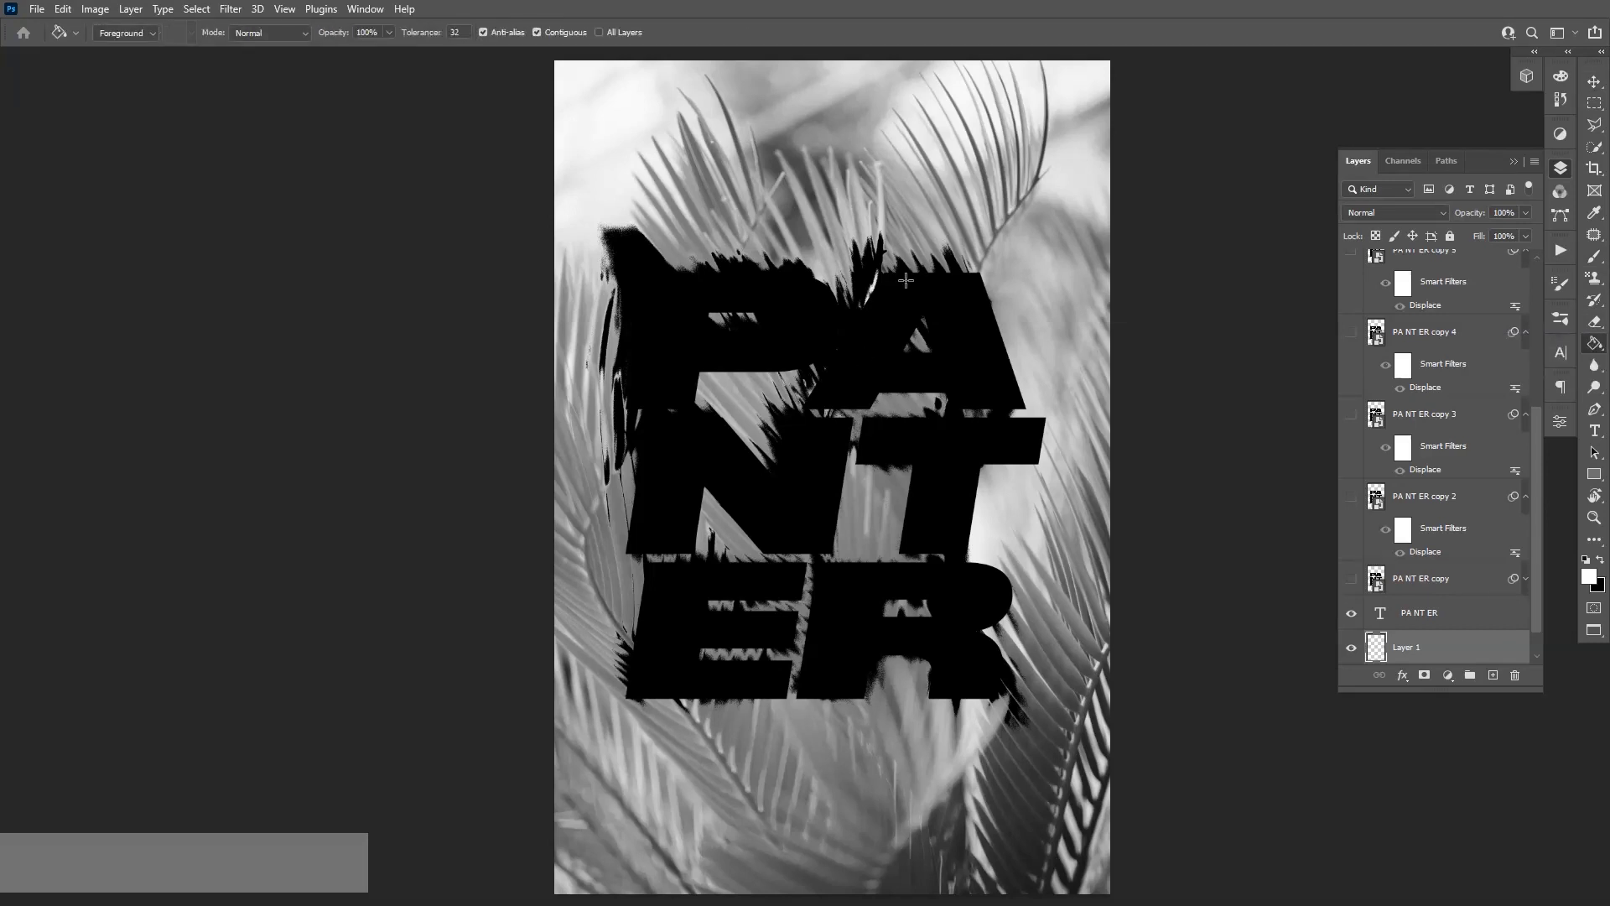
{"action": "left_click", "coordinate": [899, 262]}
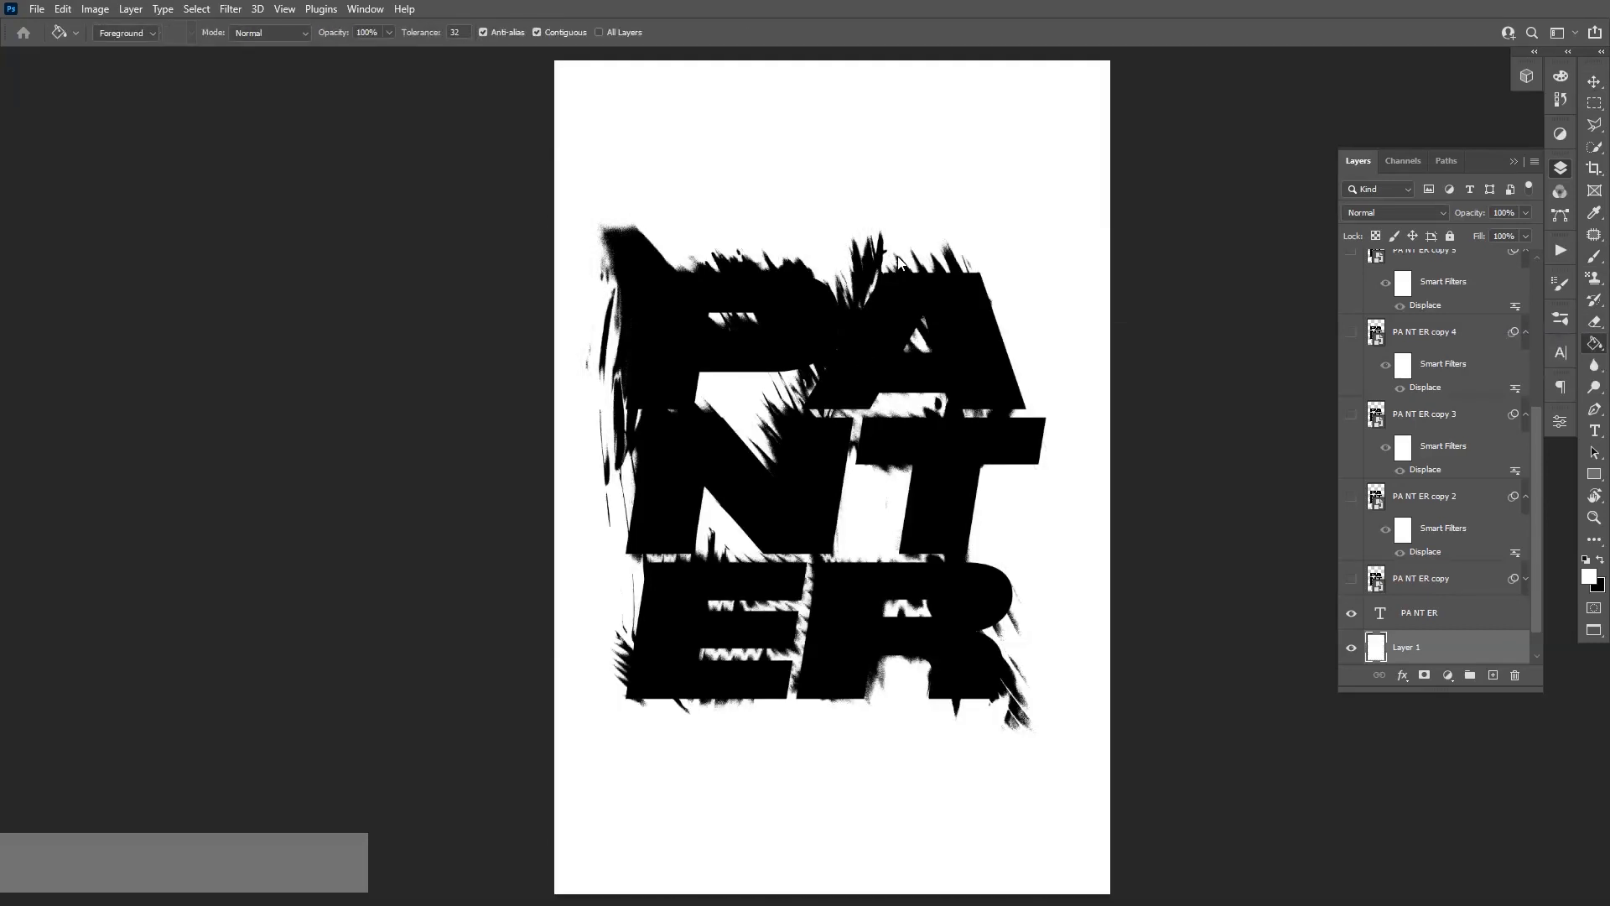
- Return to the Move tool, zoom out, and show the Timeline panel from the Window menu
{"action": "left_click", "coordinate": [1594, 81]}
{"action": "key", "text": "ctrl+minus"}
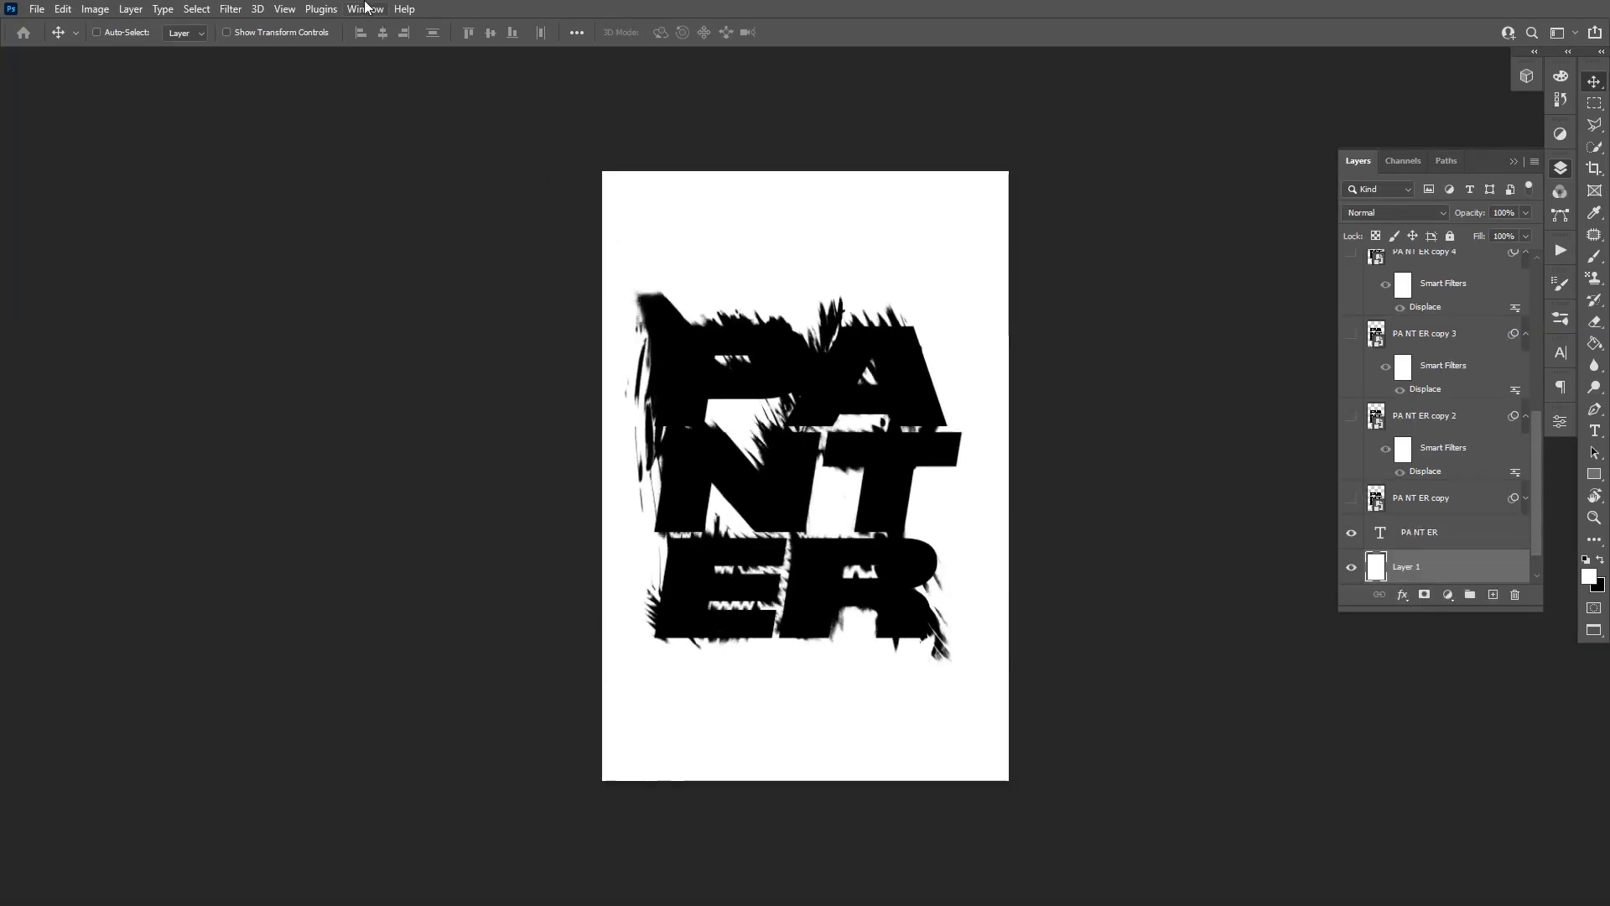
{"action": "left_click", "coordinate": [366, 8]}
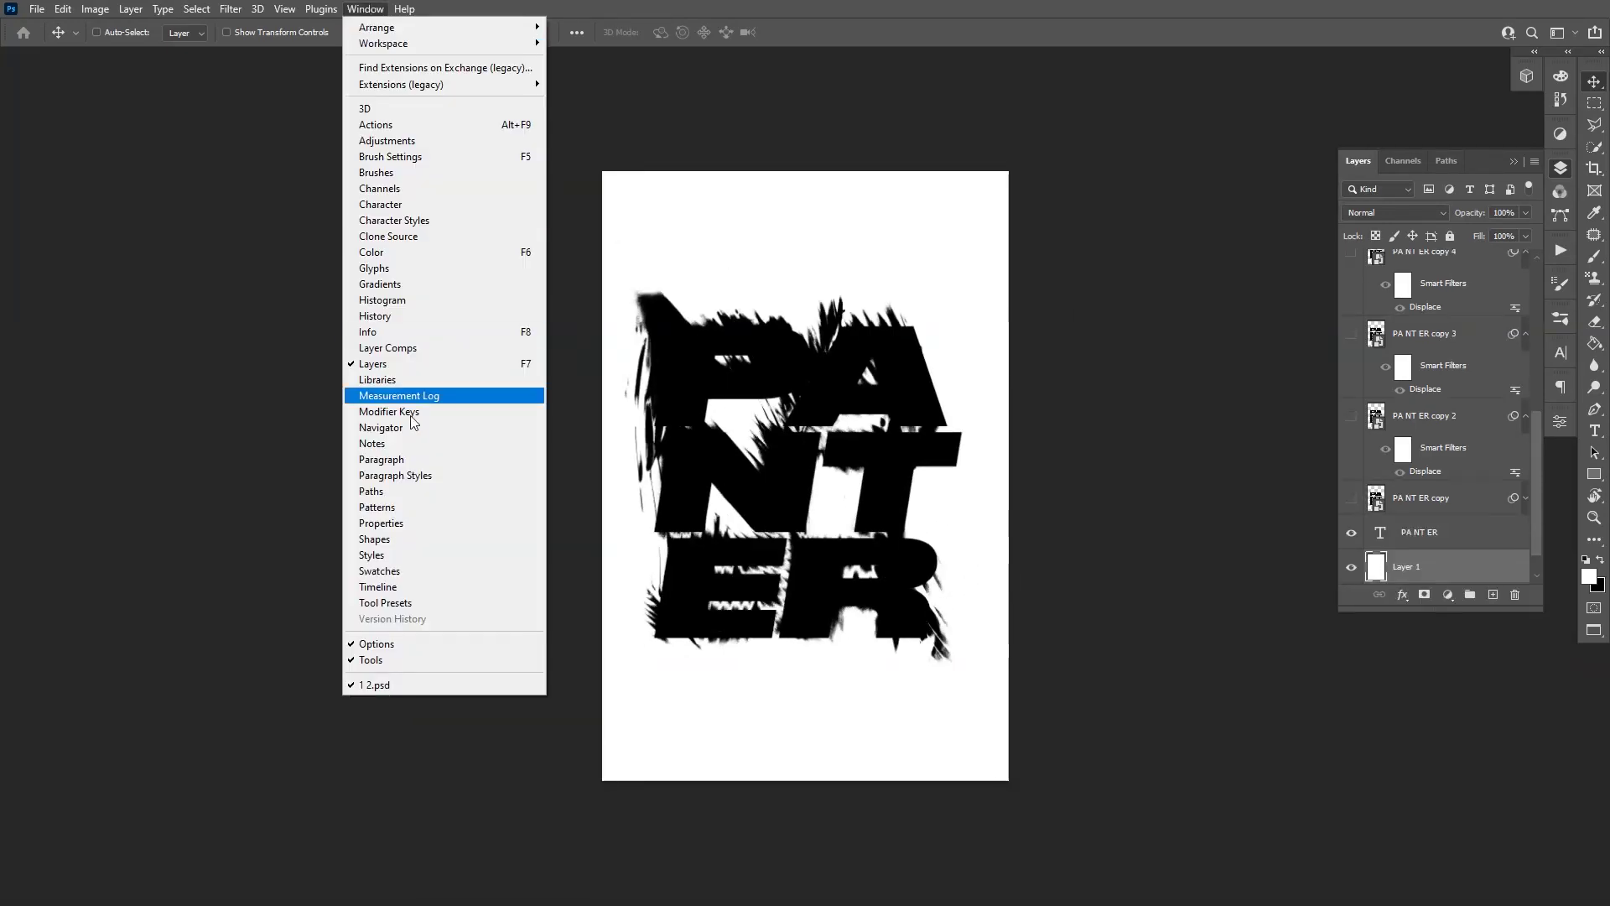
{"action": "left_click", "coordinate": [377, 586]}
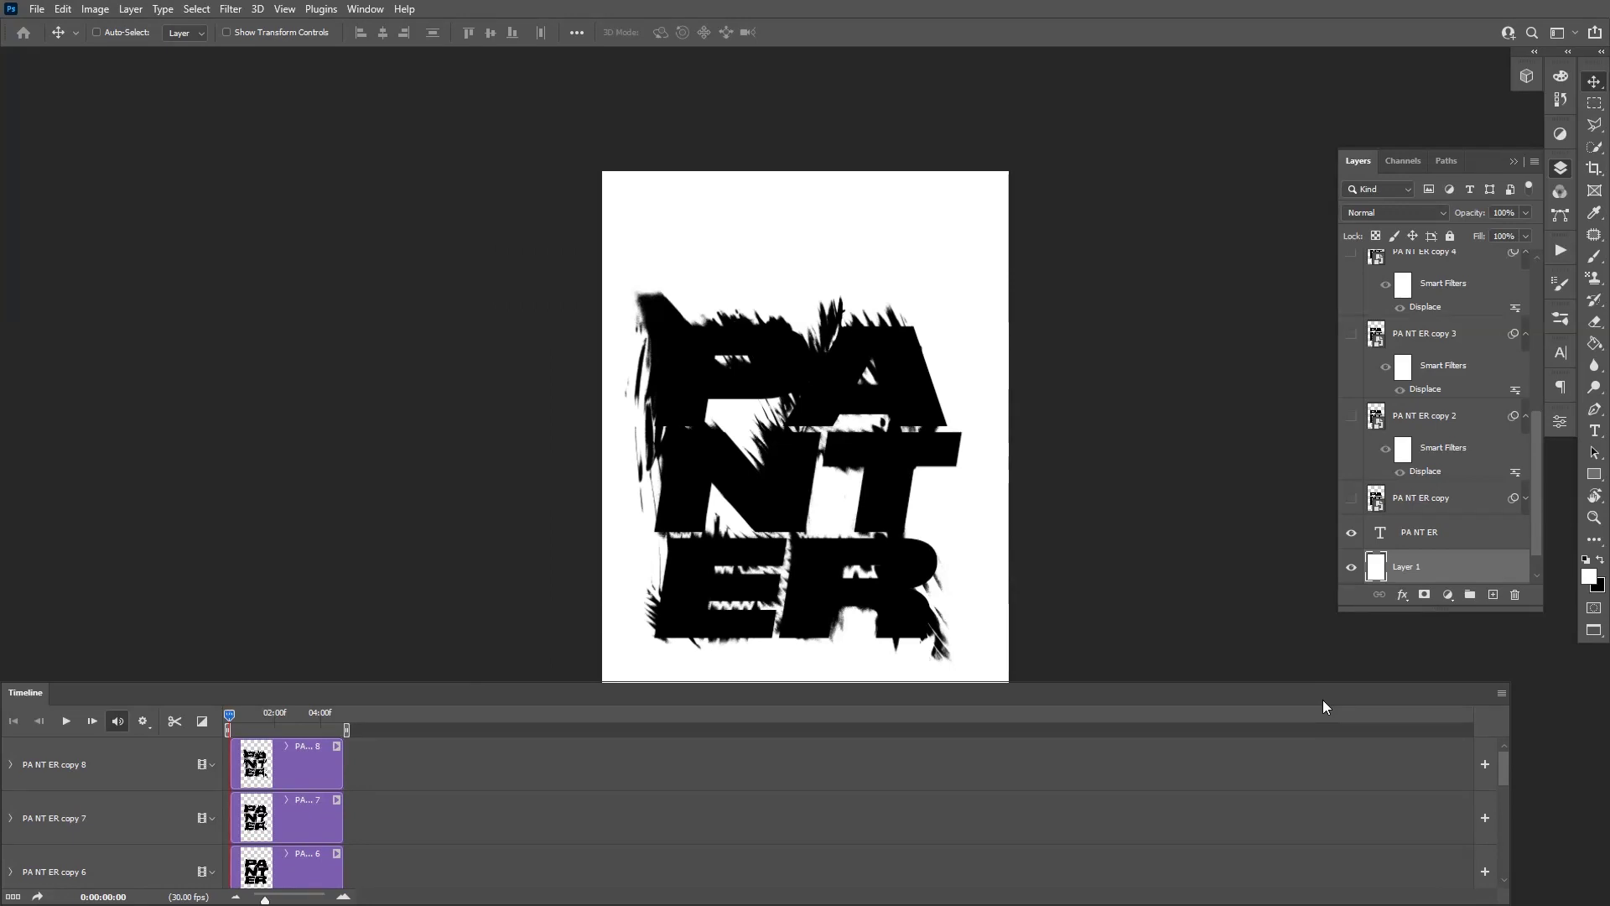
- Convert the video timeline to a frame animation through Convert Frames > Convert to Frame Animation
{"action": "scroll", "coordinate": [281, 772], "scroll_direction": "down", "scroll_amount": 3}
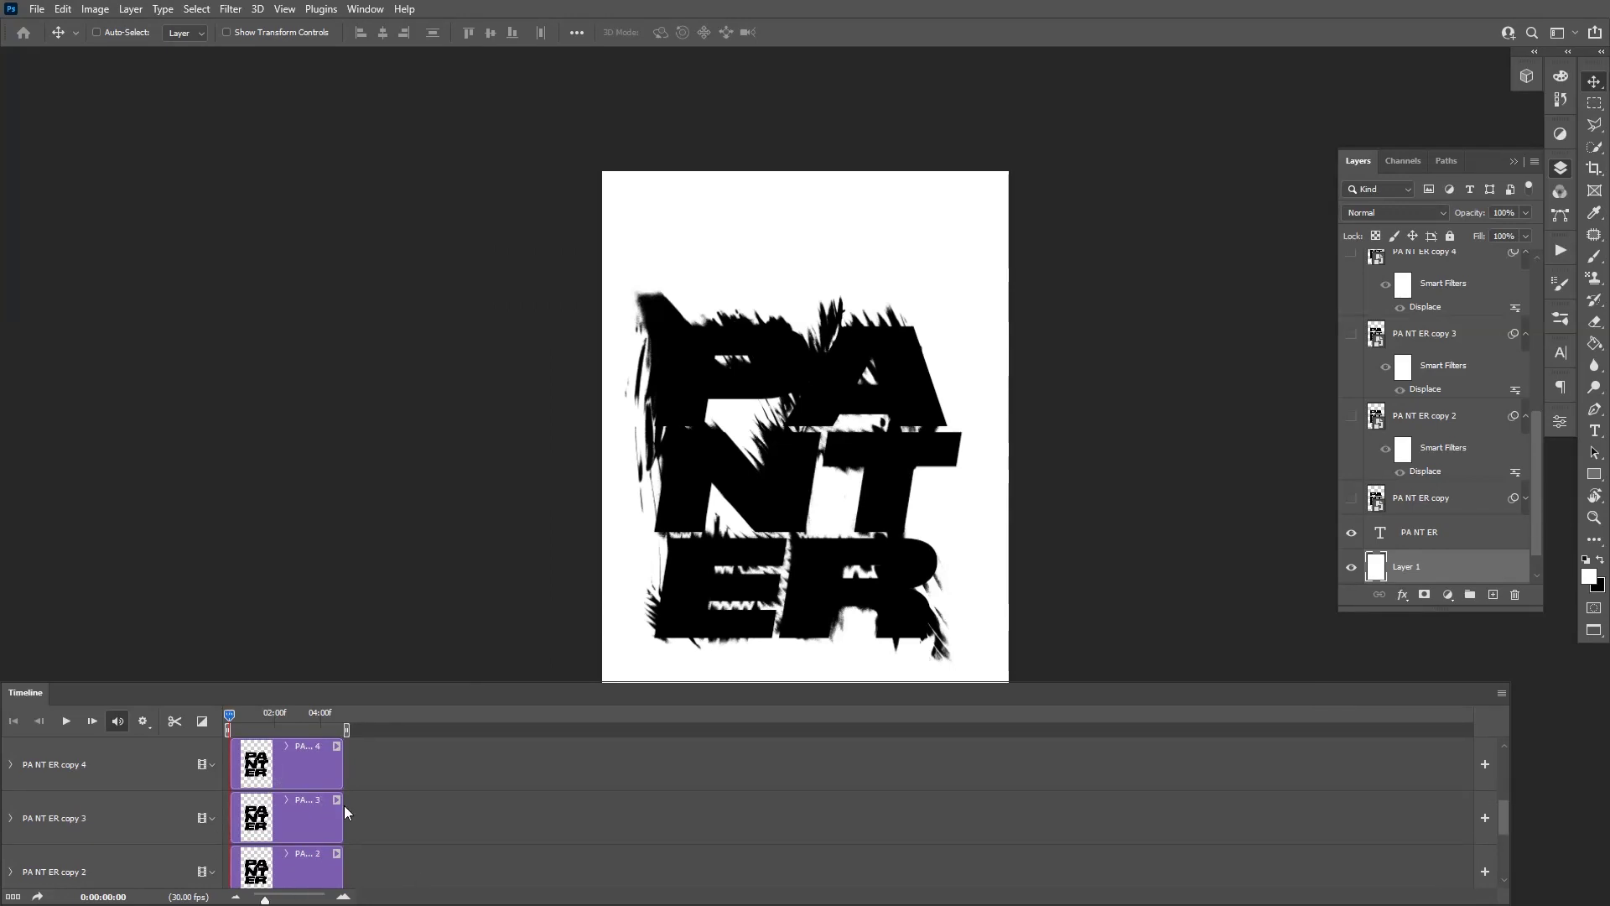
{"action": "scroll", "coordinate": [366, 826], "scroll_direction": "up", "scroll_amount": 3}
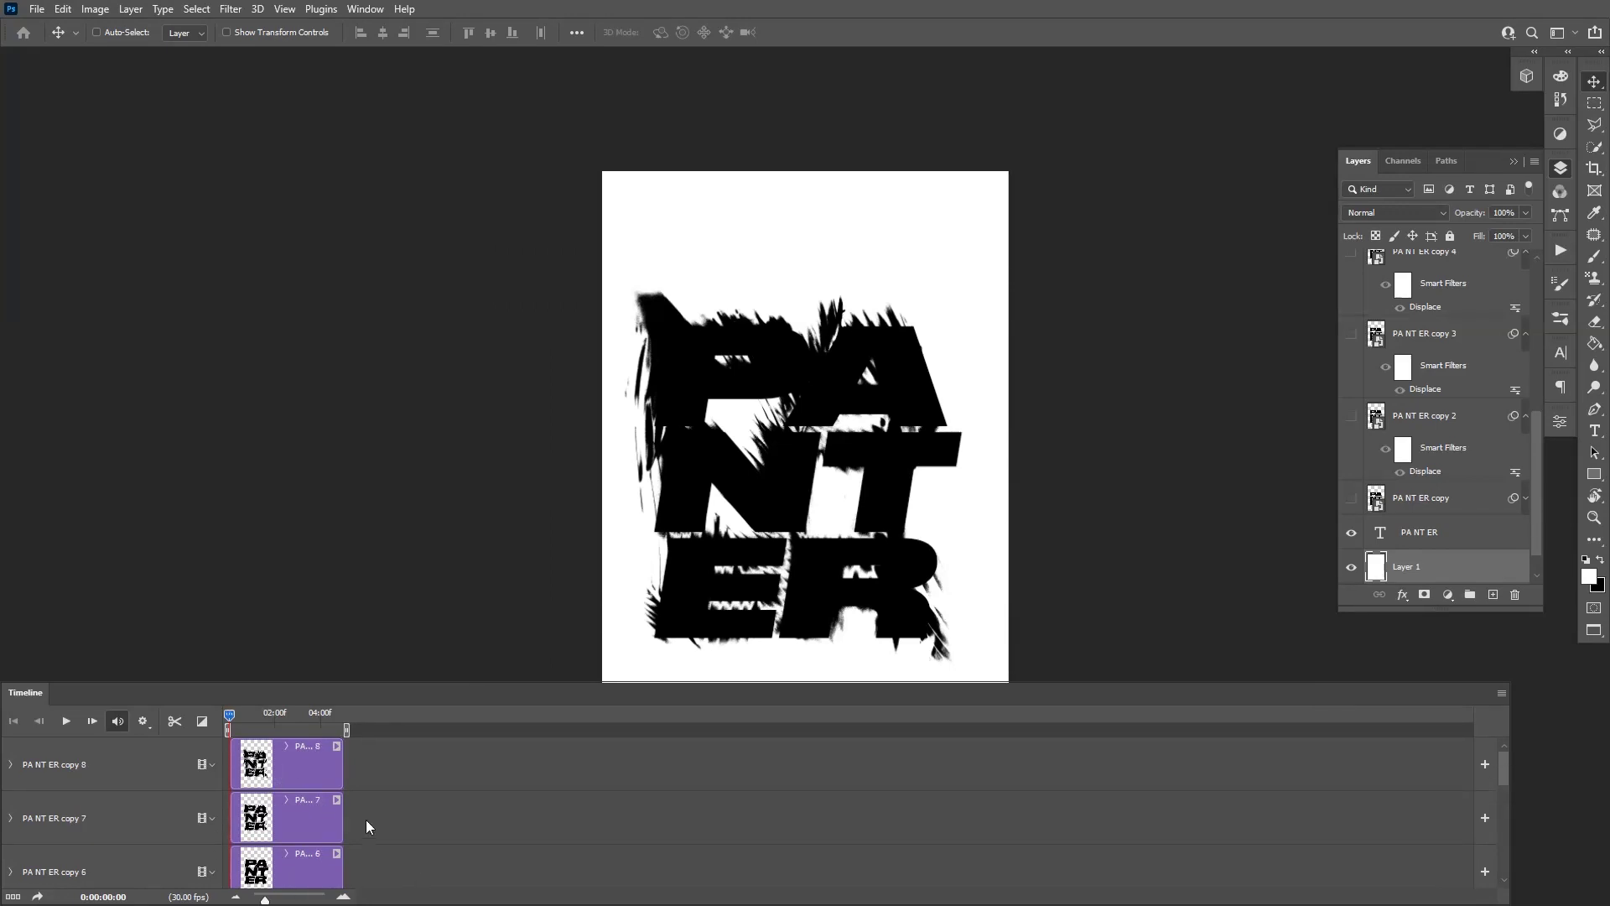
{"action": "left_click", "coordinate": [1501, 693]}
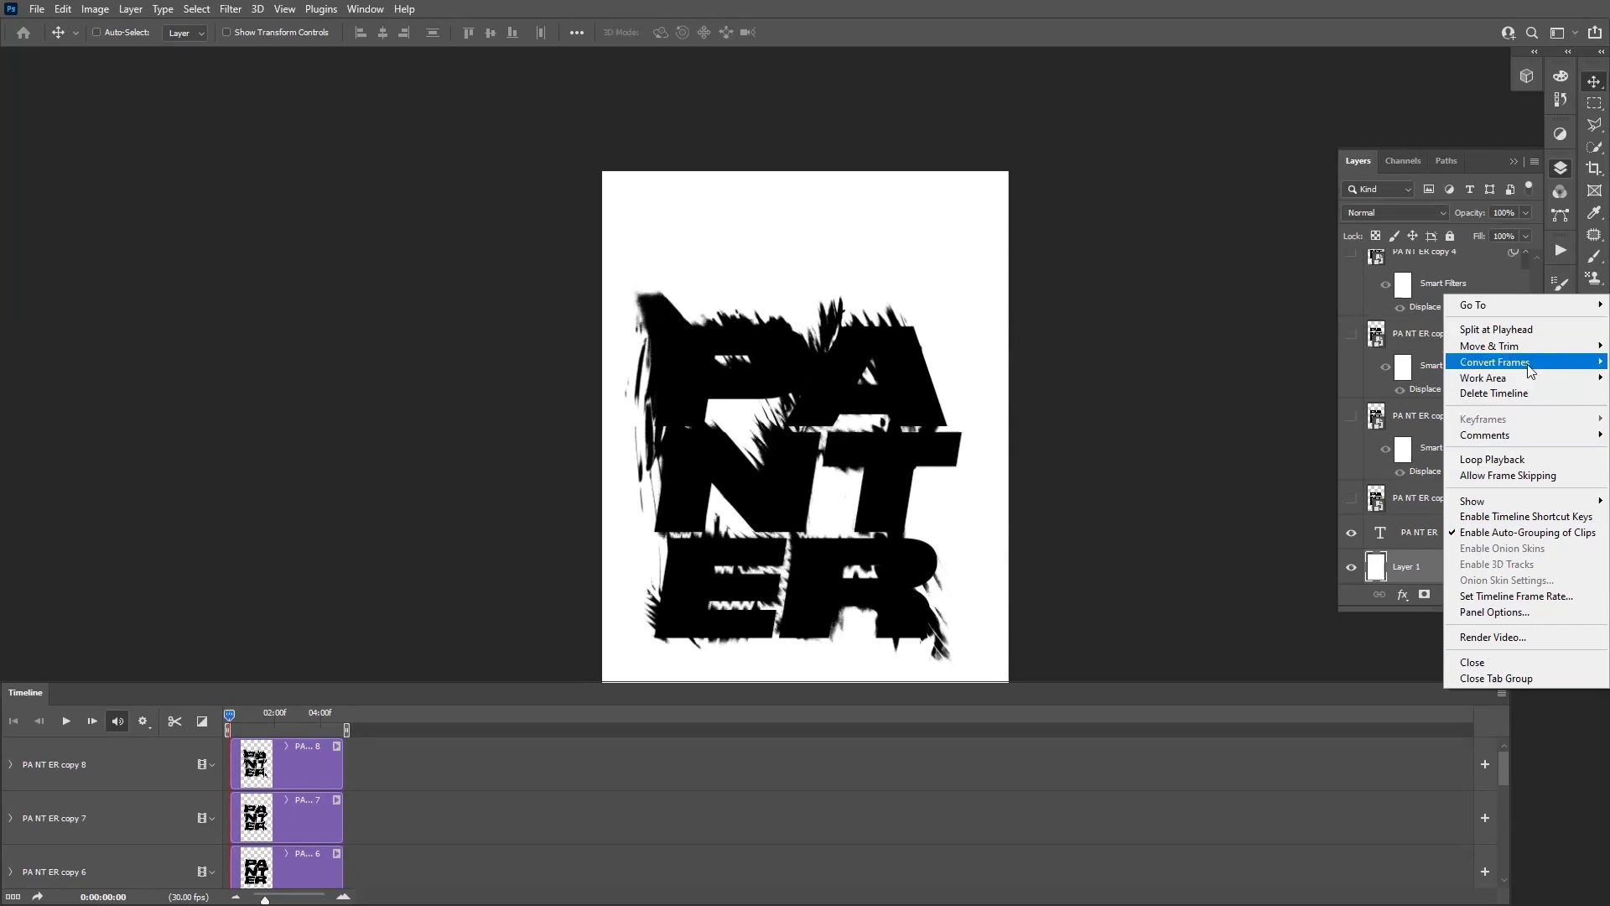
{"action": "mouse_move", "coordinate": [1529, 372]}
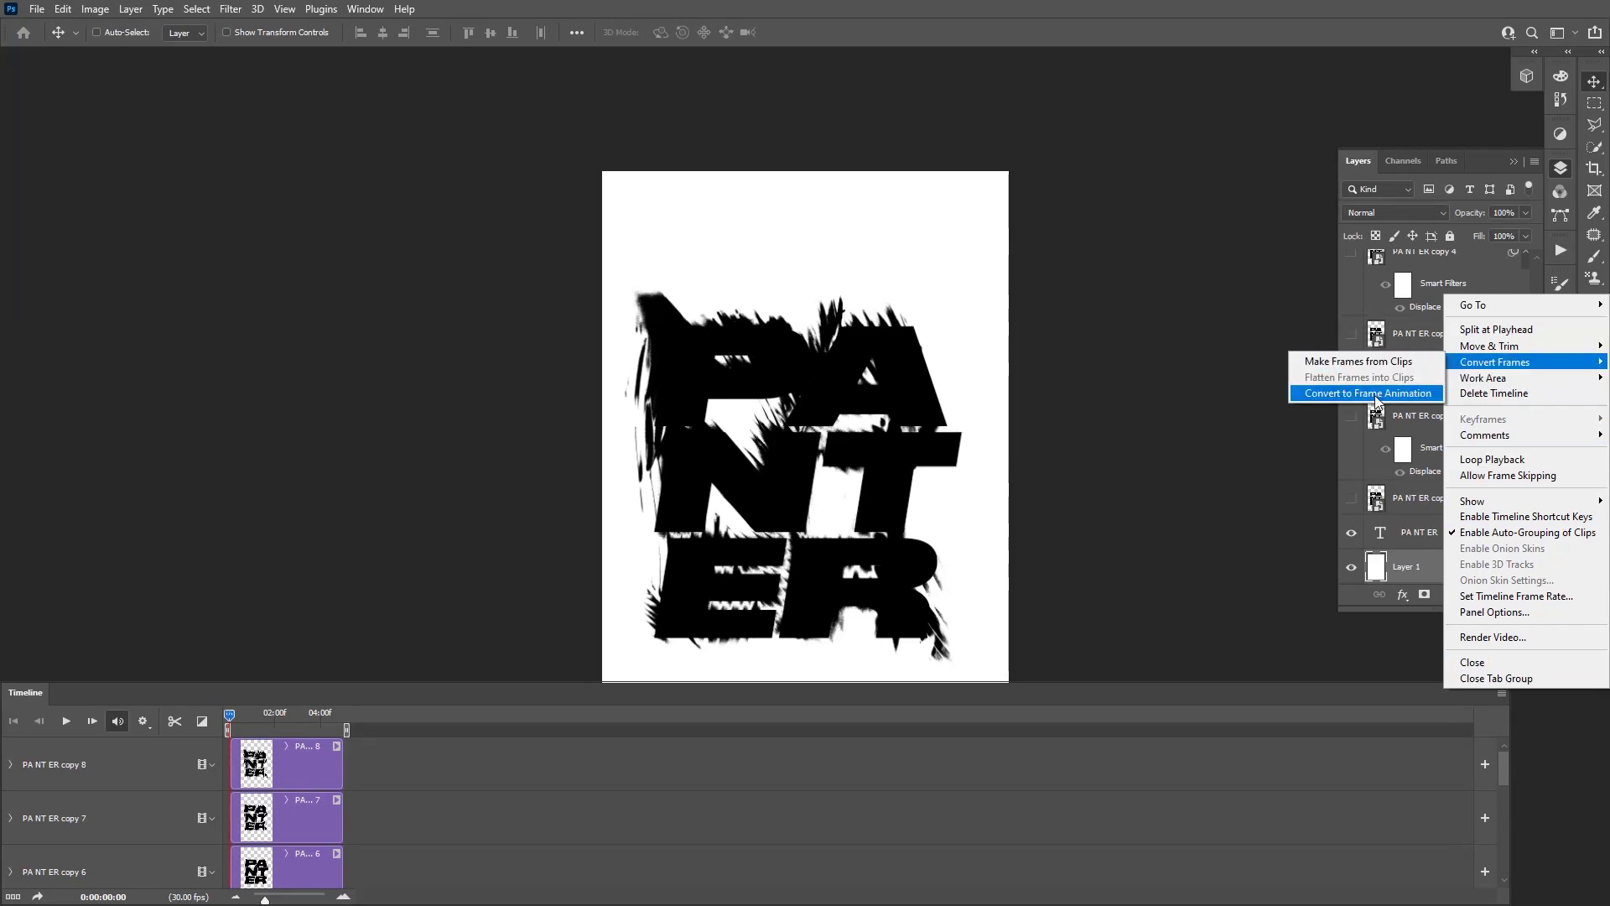
{"action": "left_click", "coordinate": [1421, 394]}
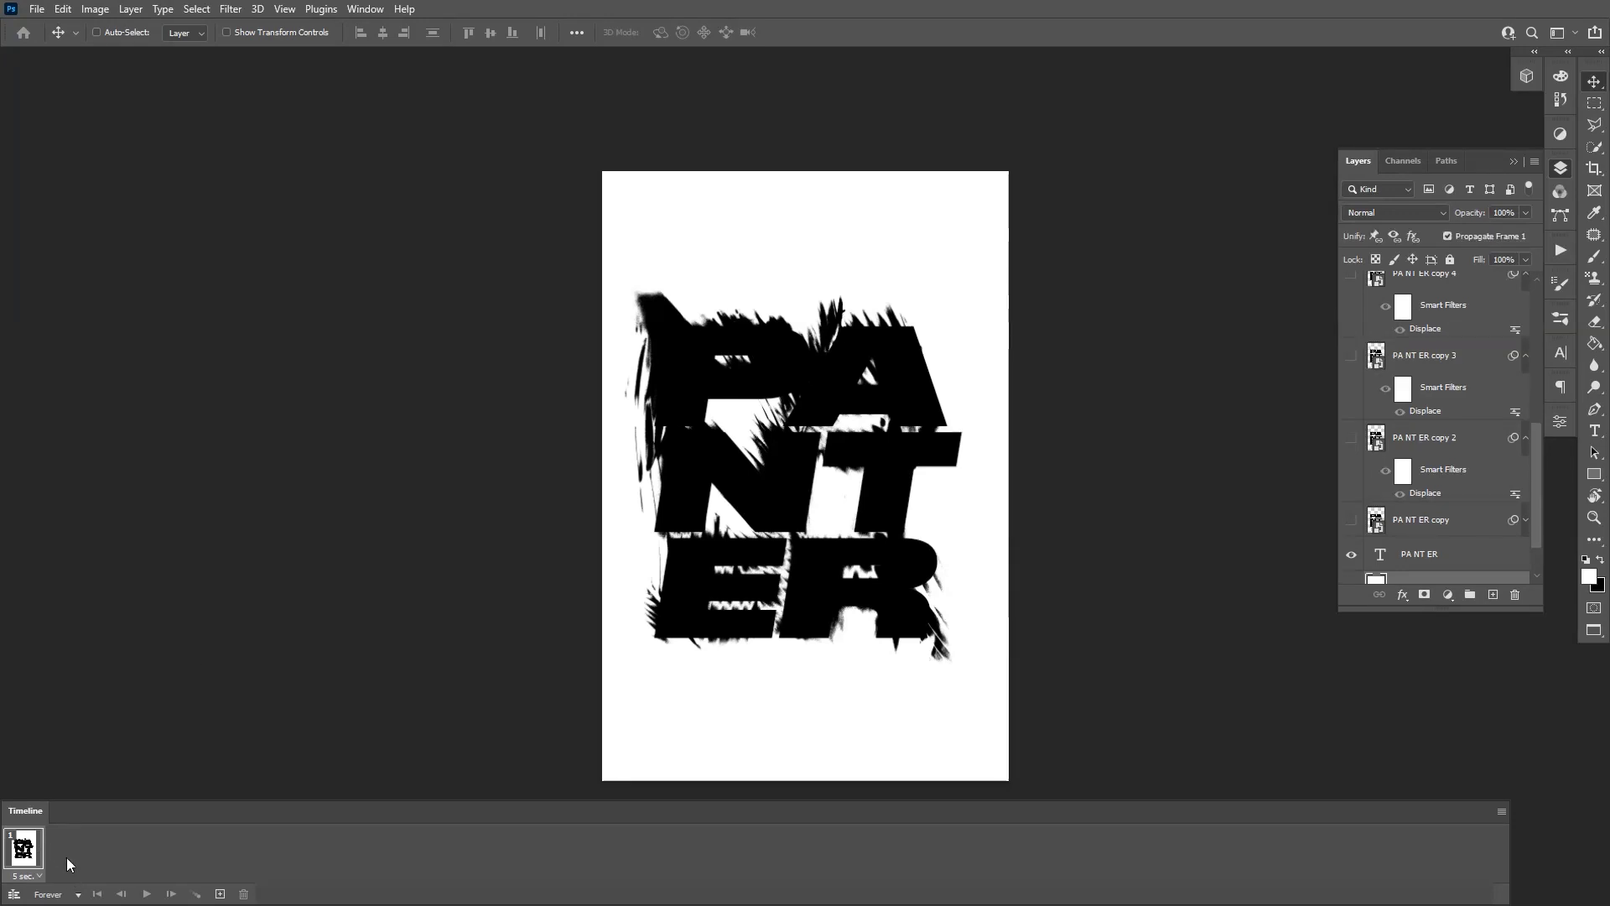
{"action": "left_click", "coordinate": [1501, 813]}
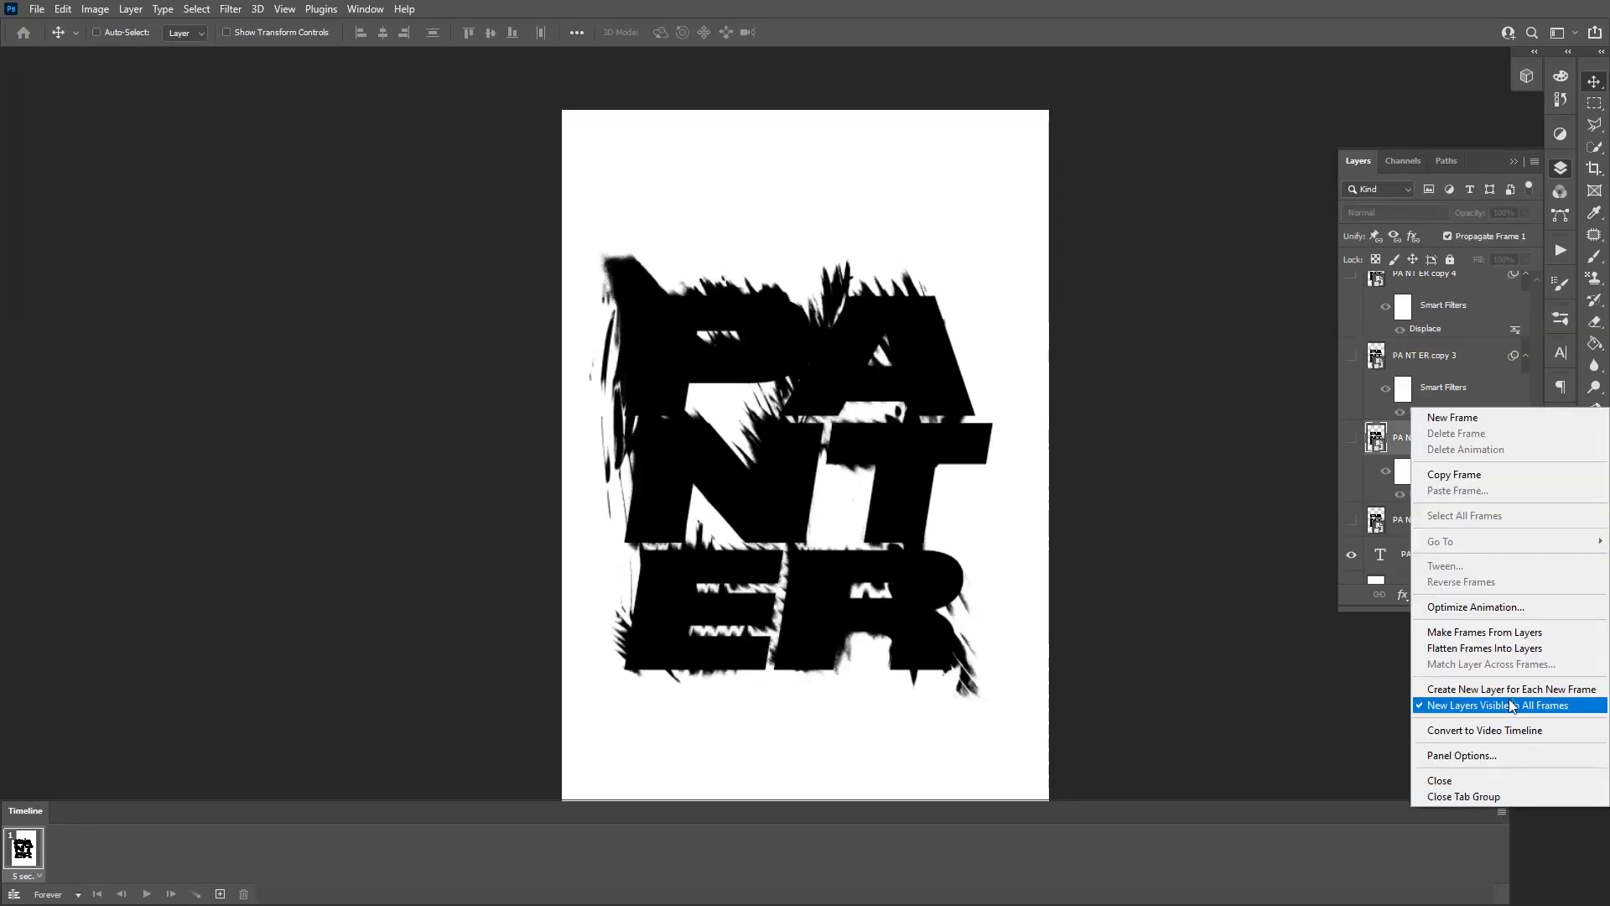
- Make one frame per layer, hide the palm-photo Background and show the selected white Layer 1
{"action": "left_click", "coordinate": [1522, 631]}
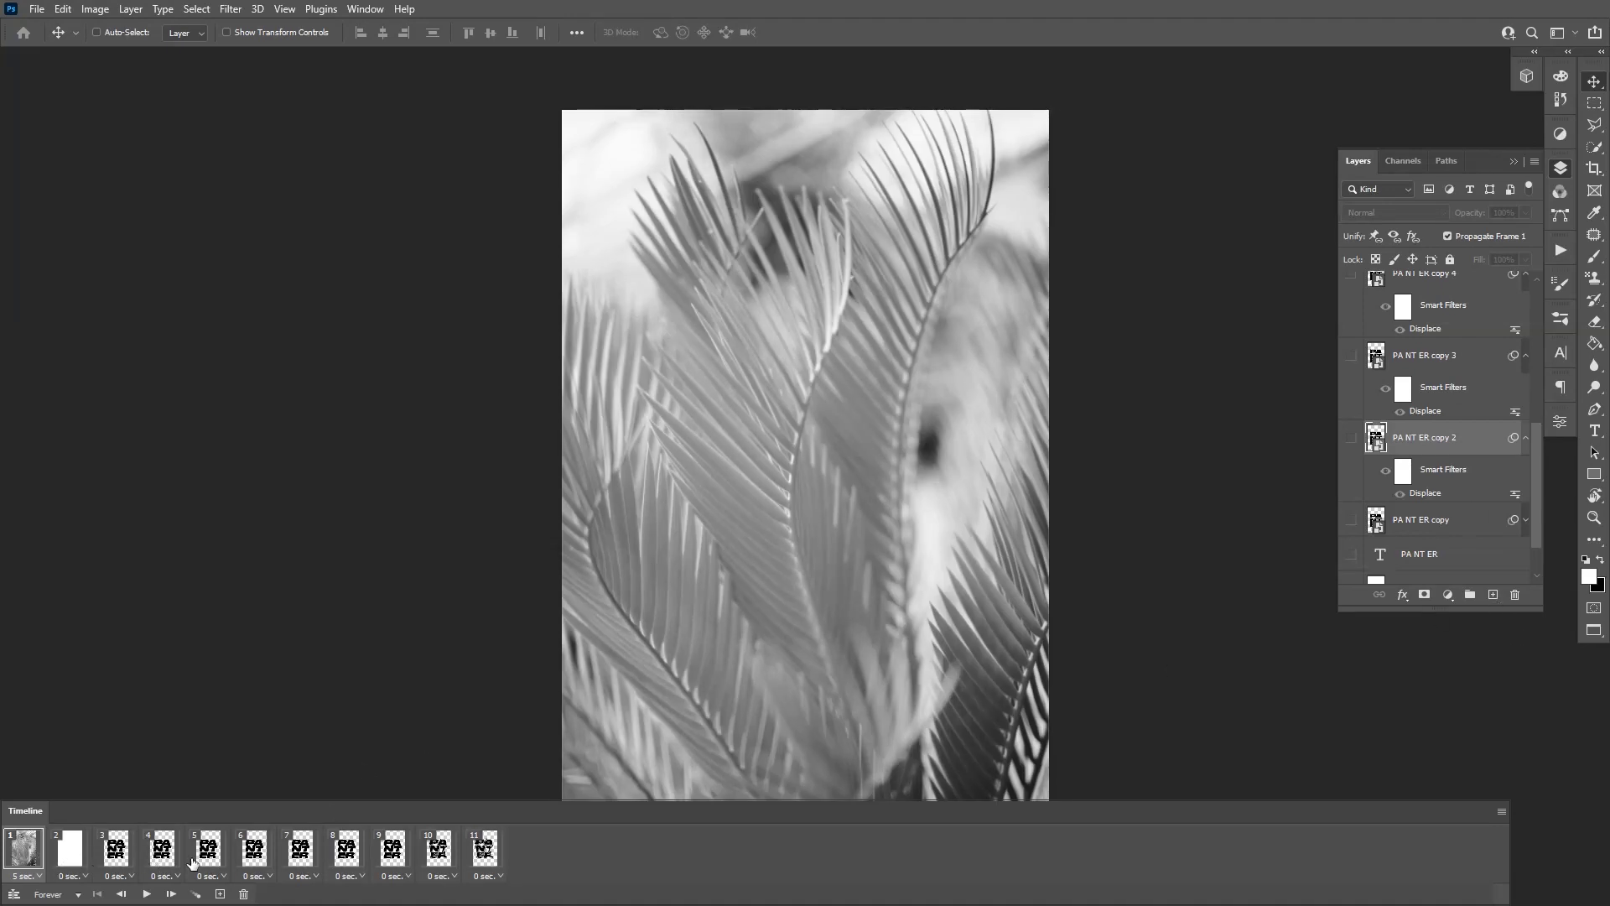
{"action": "scroll", "coordinate": [1461, 403], "scroll_direction": "up", "scroll_amount": 5}
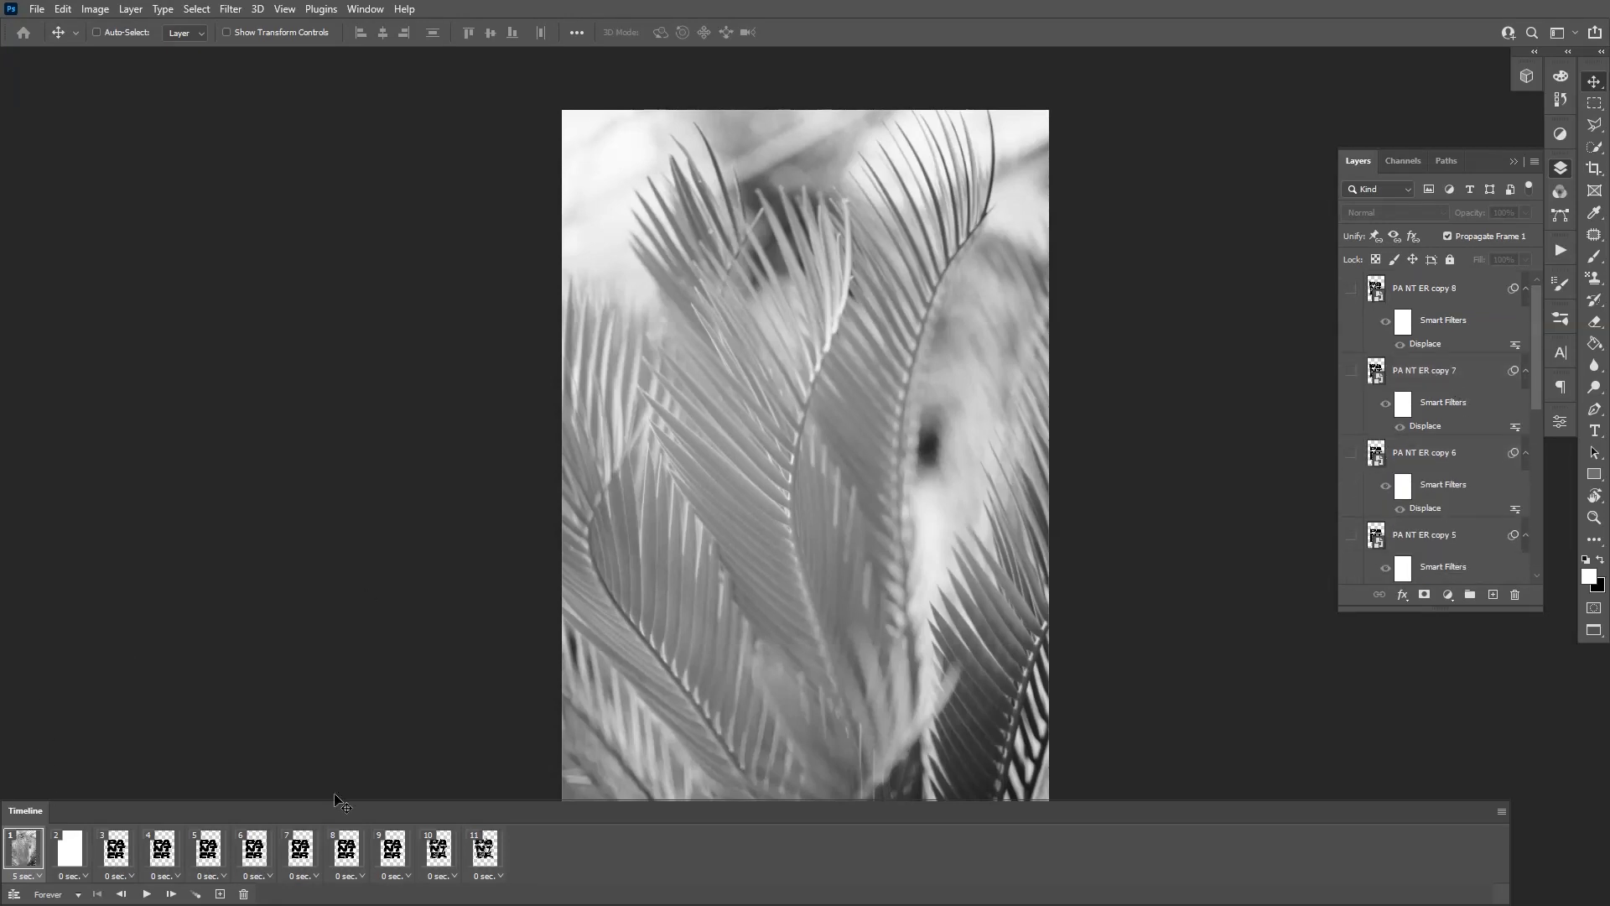
{"action": "scroll", "coordinate": [1419, 443], "scroll_direction": "down", "scroll_amount": 5}
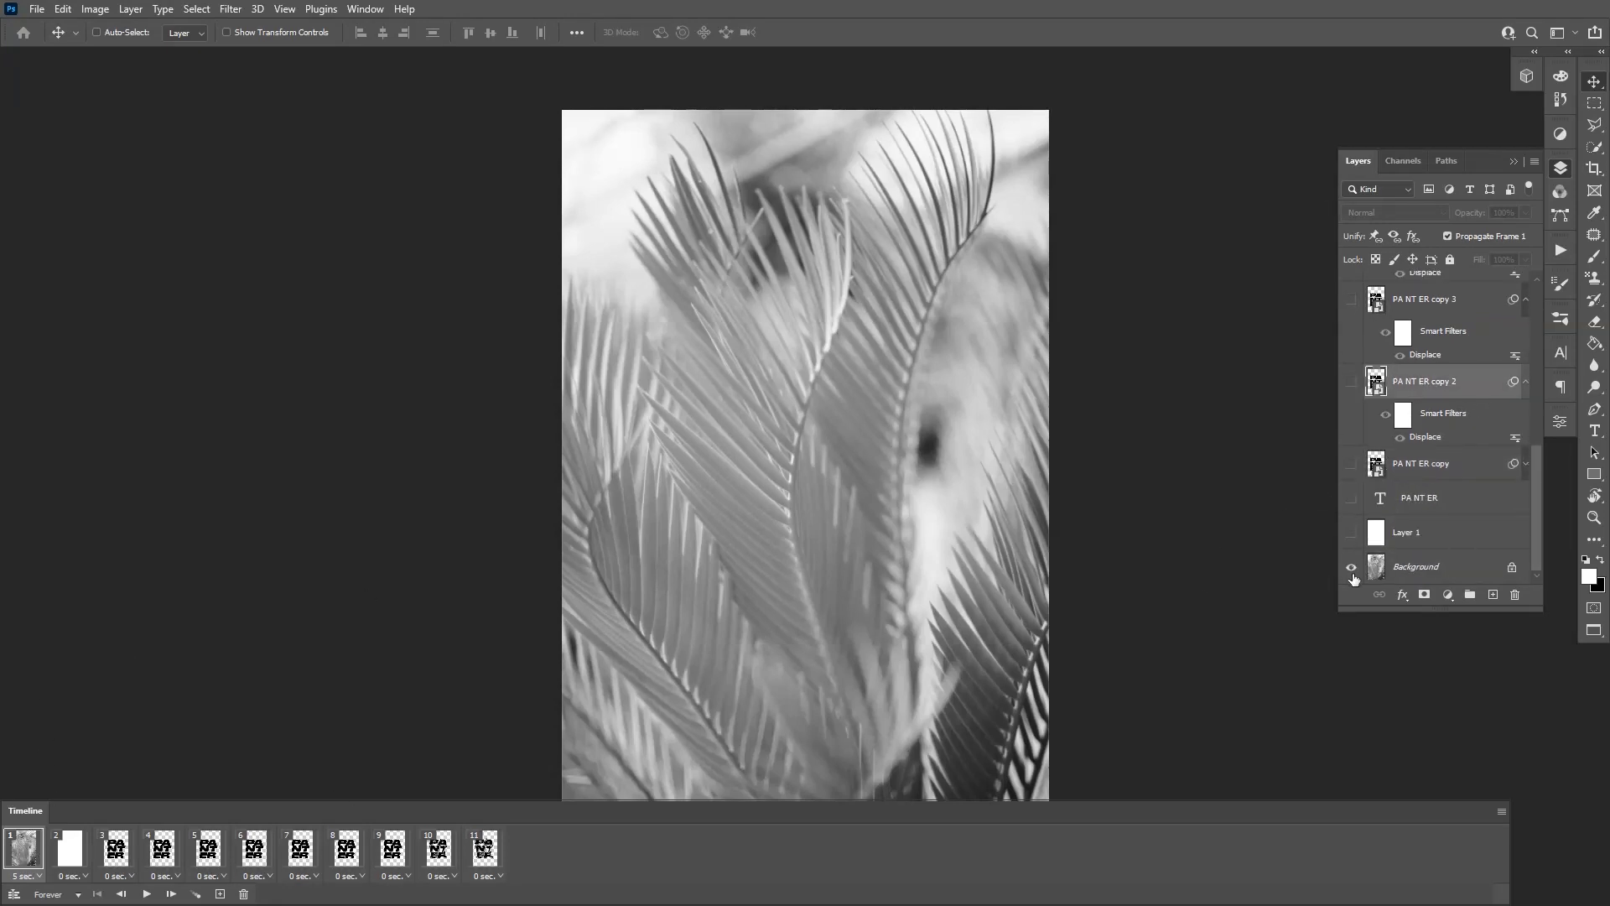
{"action": "left_click", "coordinate": [1351, 568]}
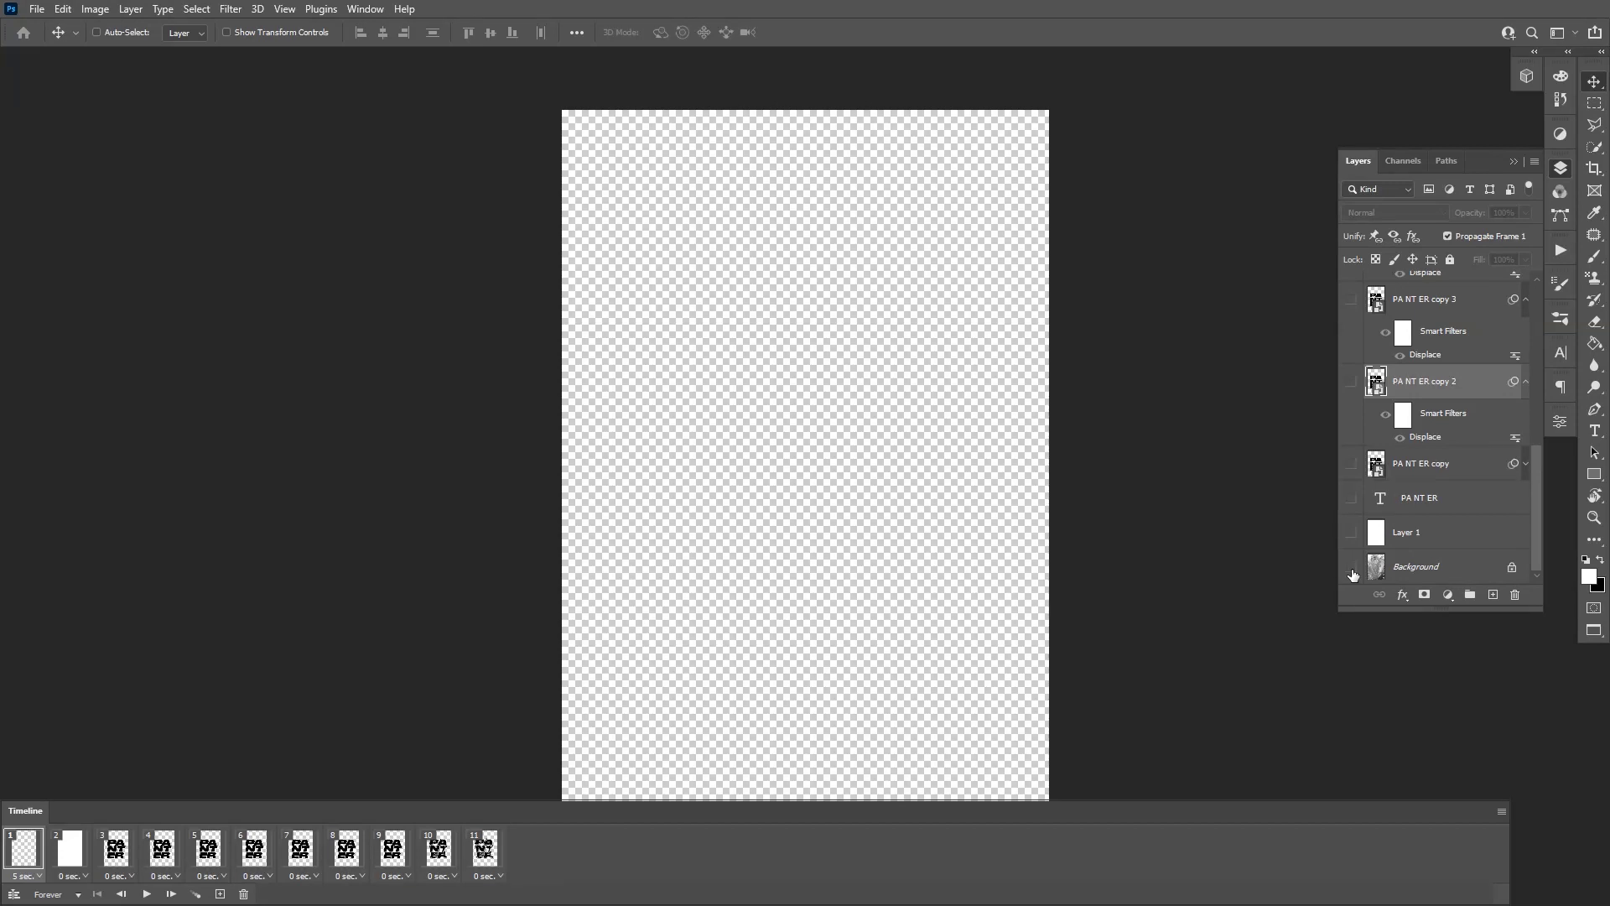
{"action": "left_click", "coordinate": [1351, 533]}
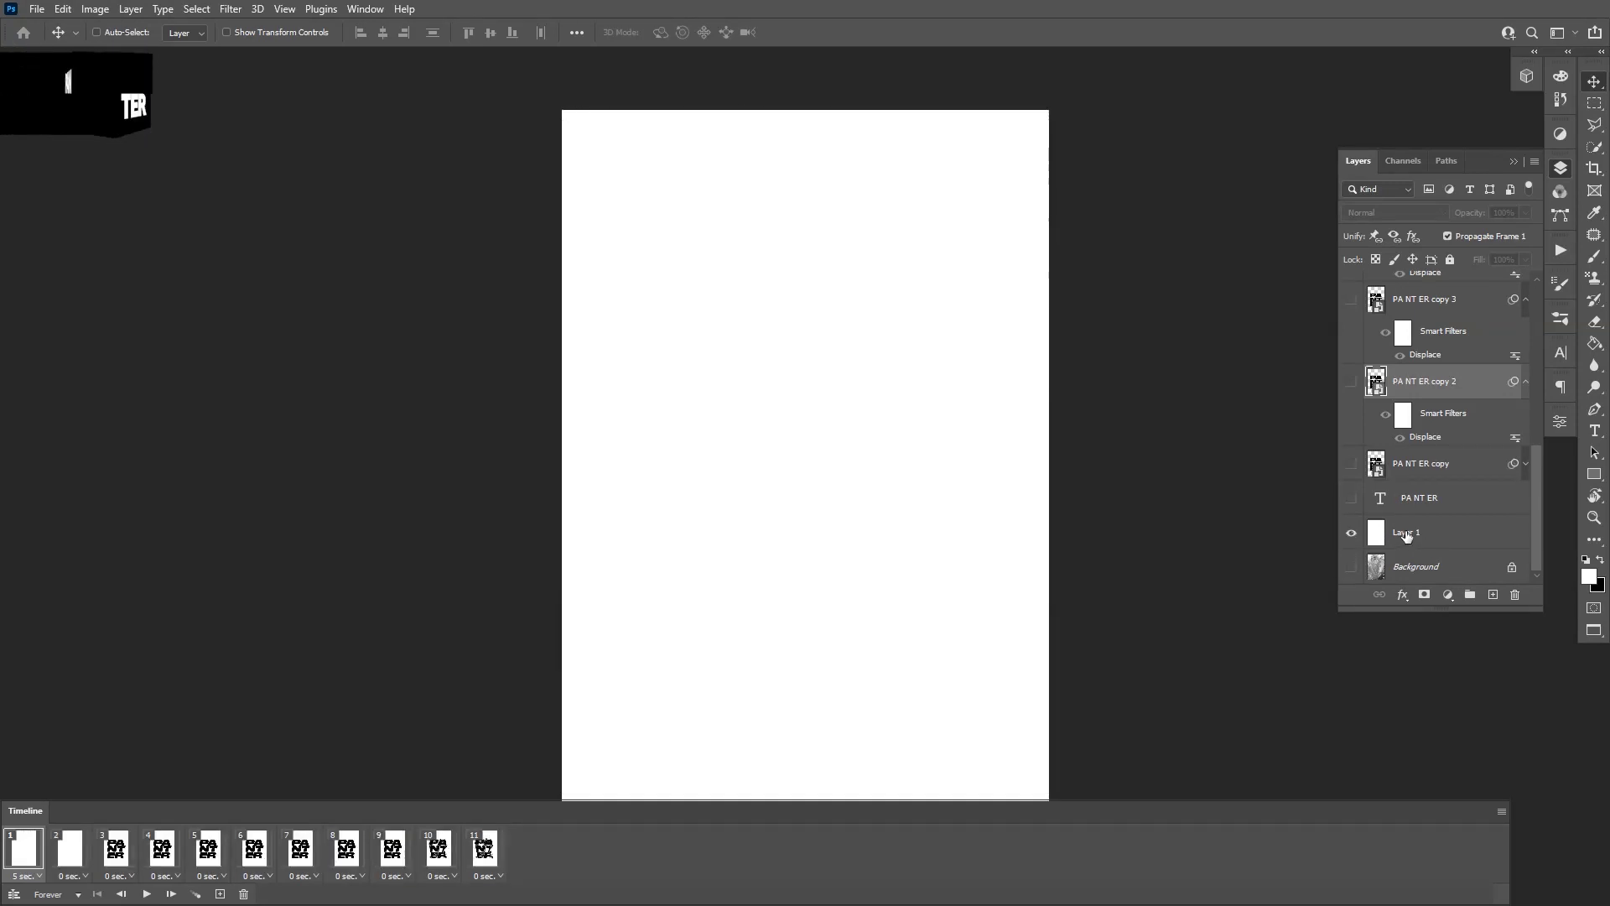
{"action": "left_click", "coordinate": [1407, 534]}
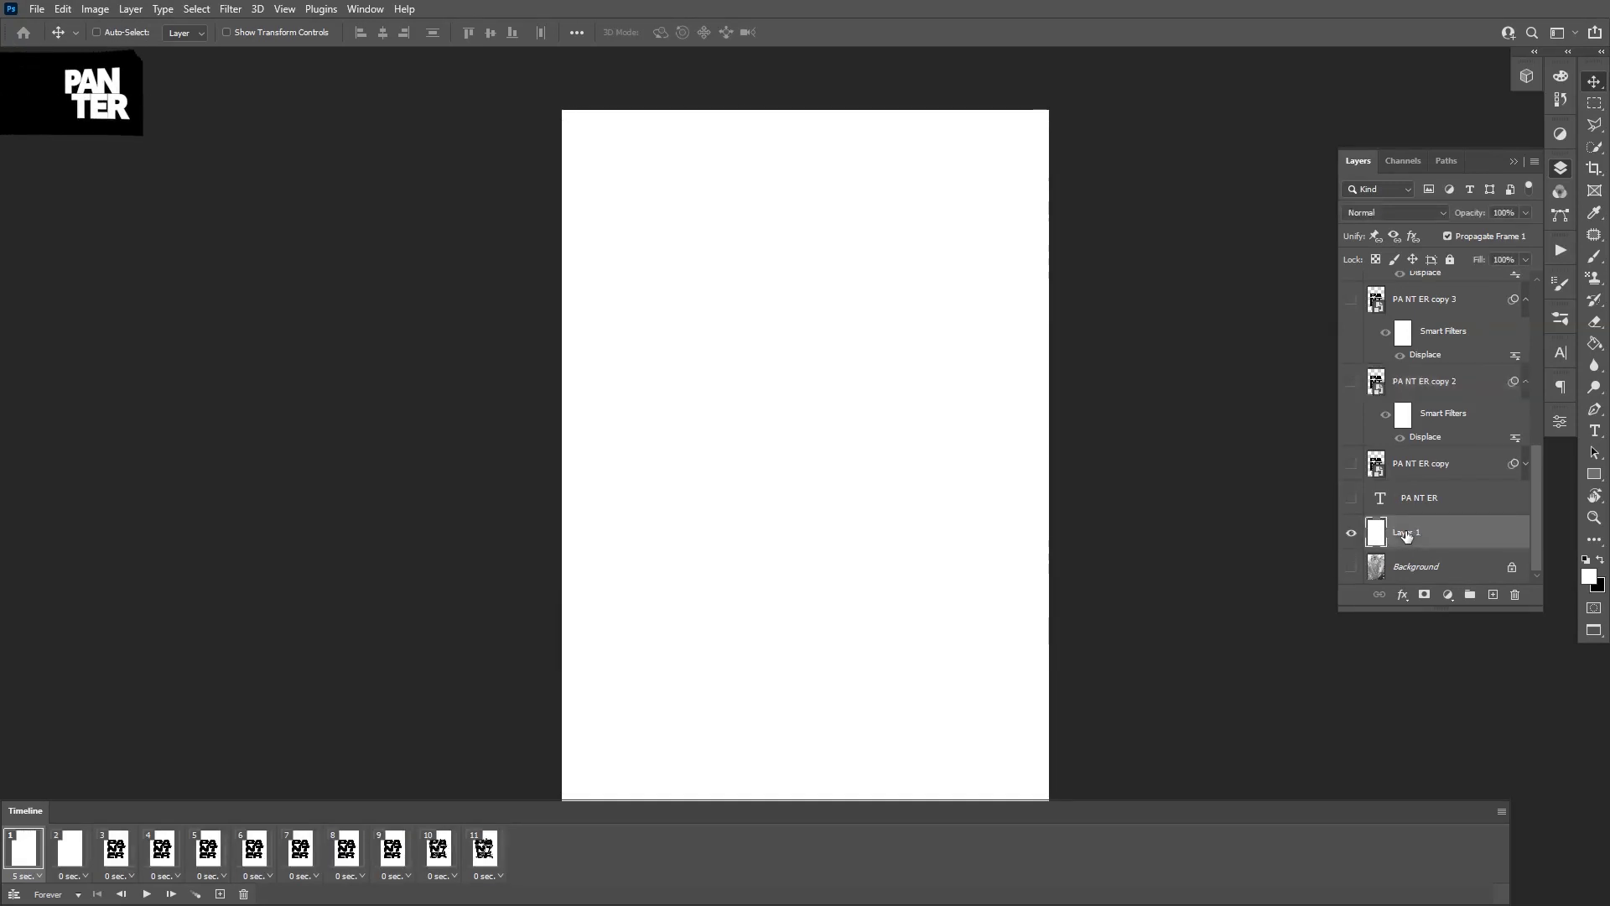
- Delete the first two blank animation frames, confirming with Yes
{"action": "left_click", "coordinate": [69, 855]}
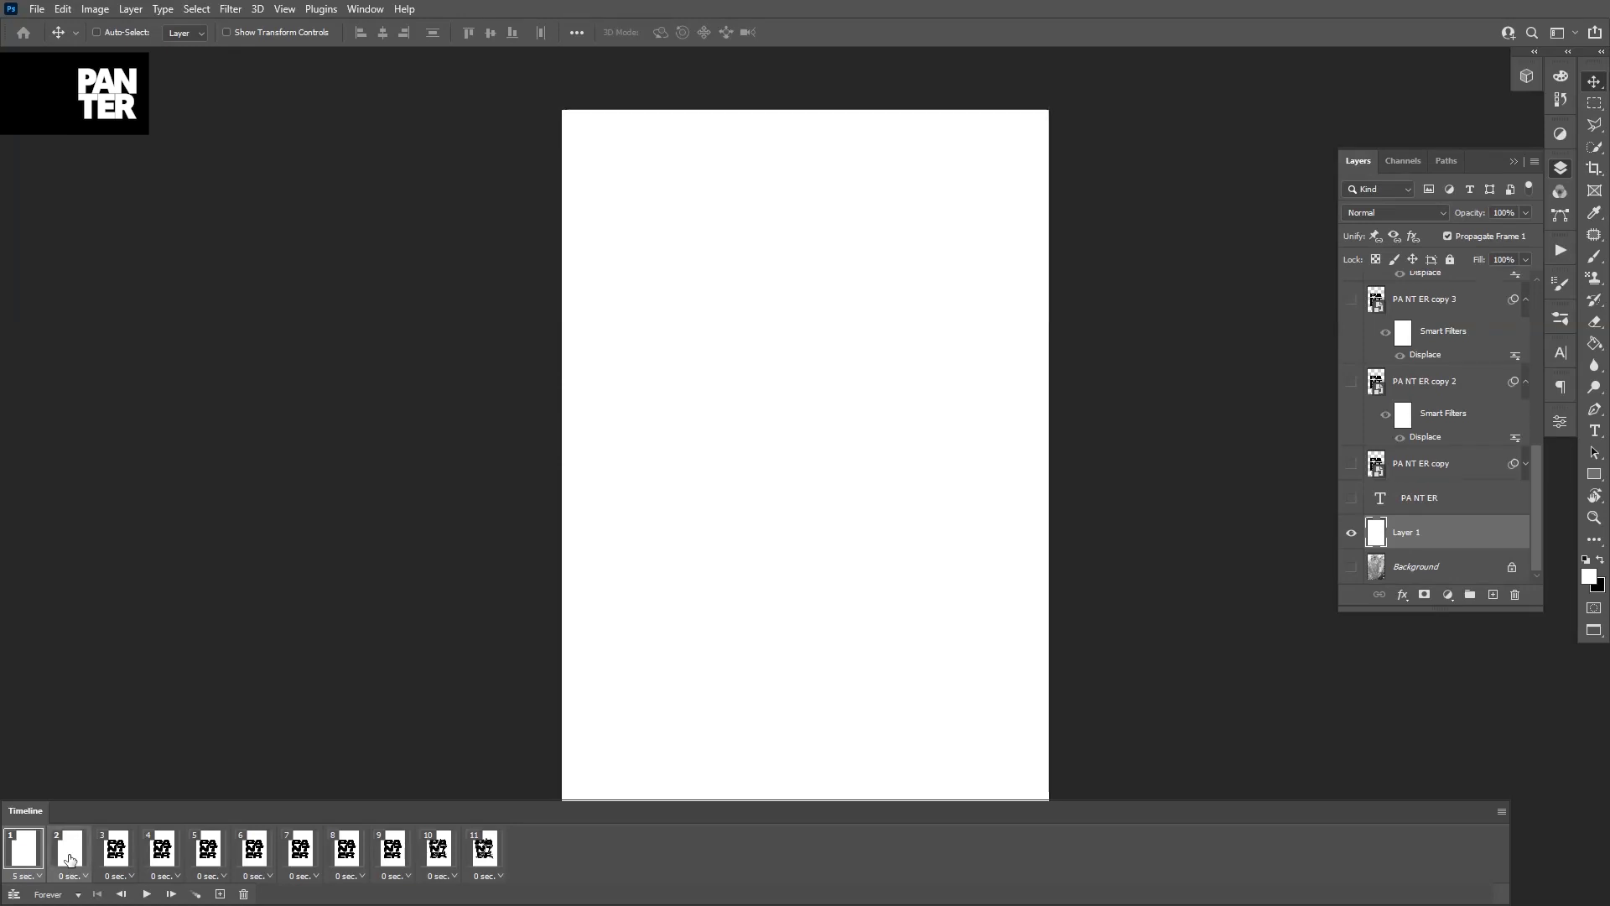
{"action": "left_click", "coordinate": [244, 895]}
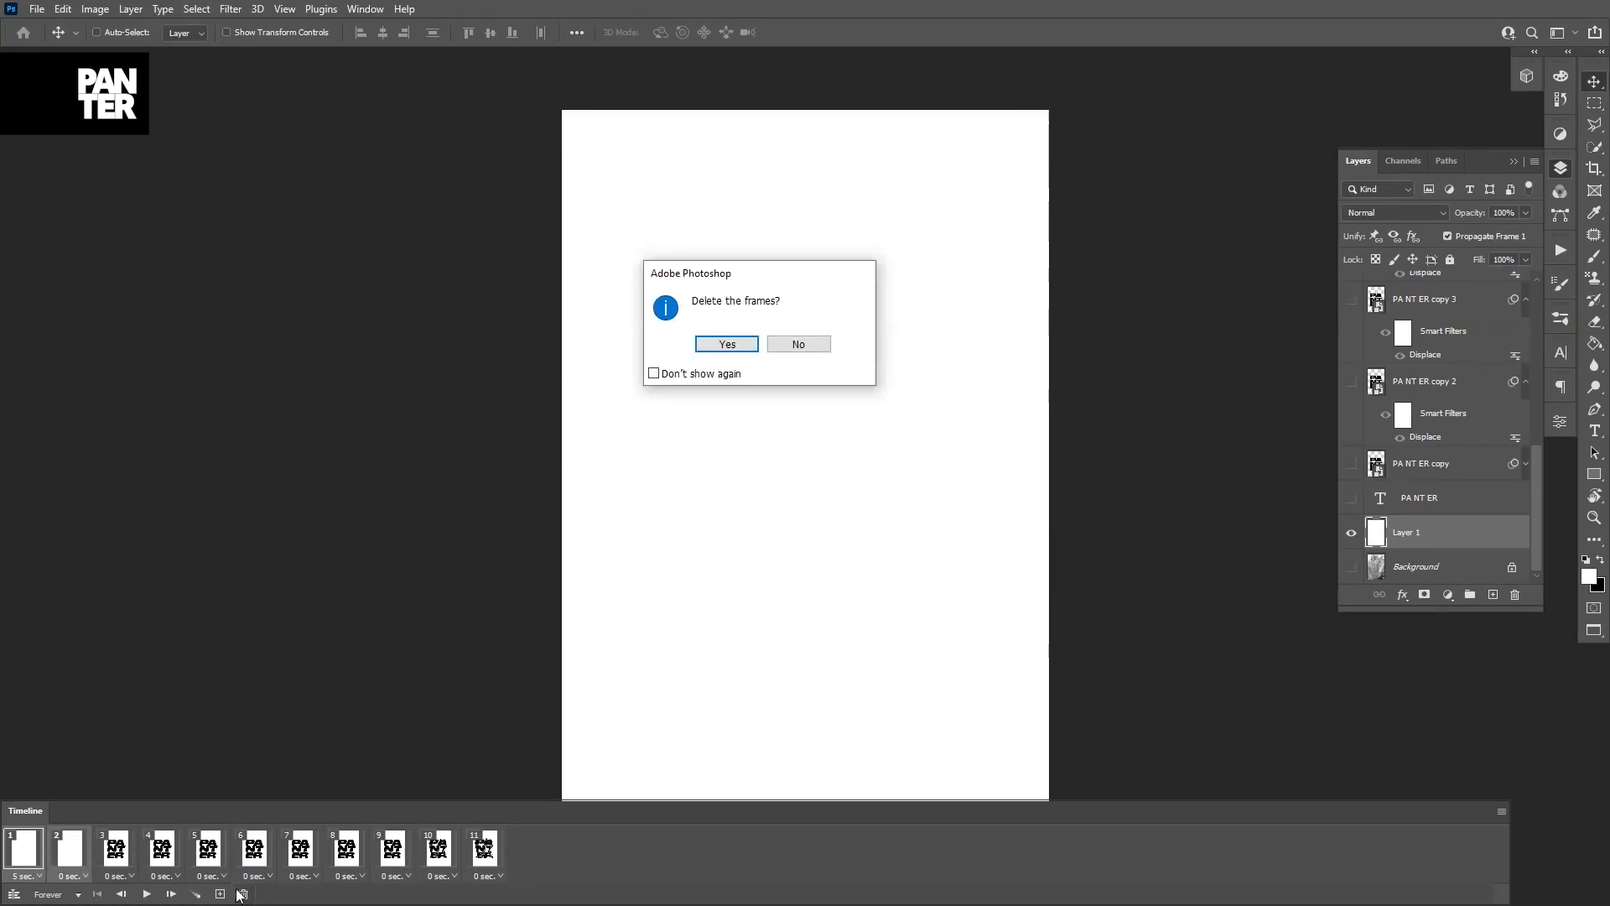
{"action": "left_click", "coordinate": [726, 345]}
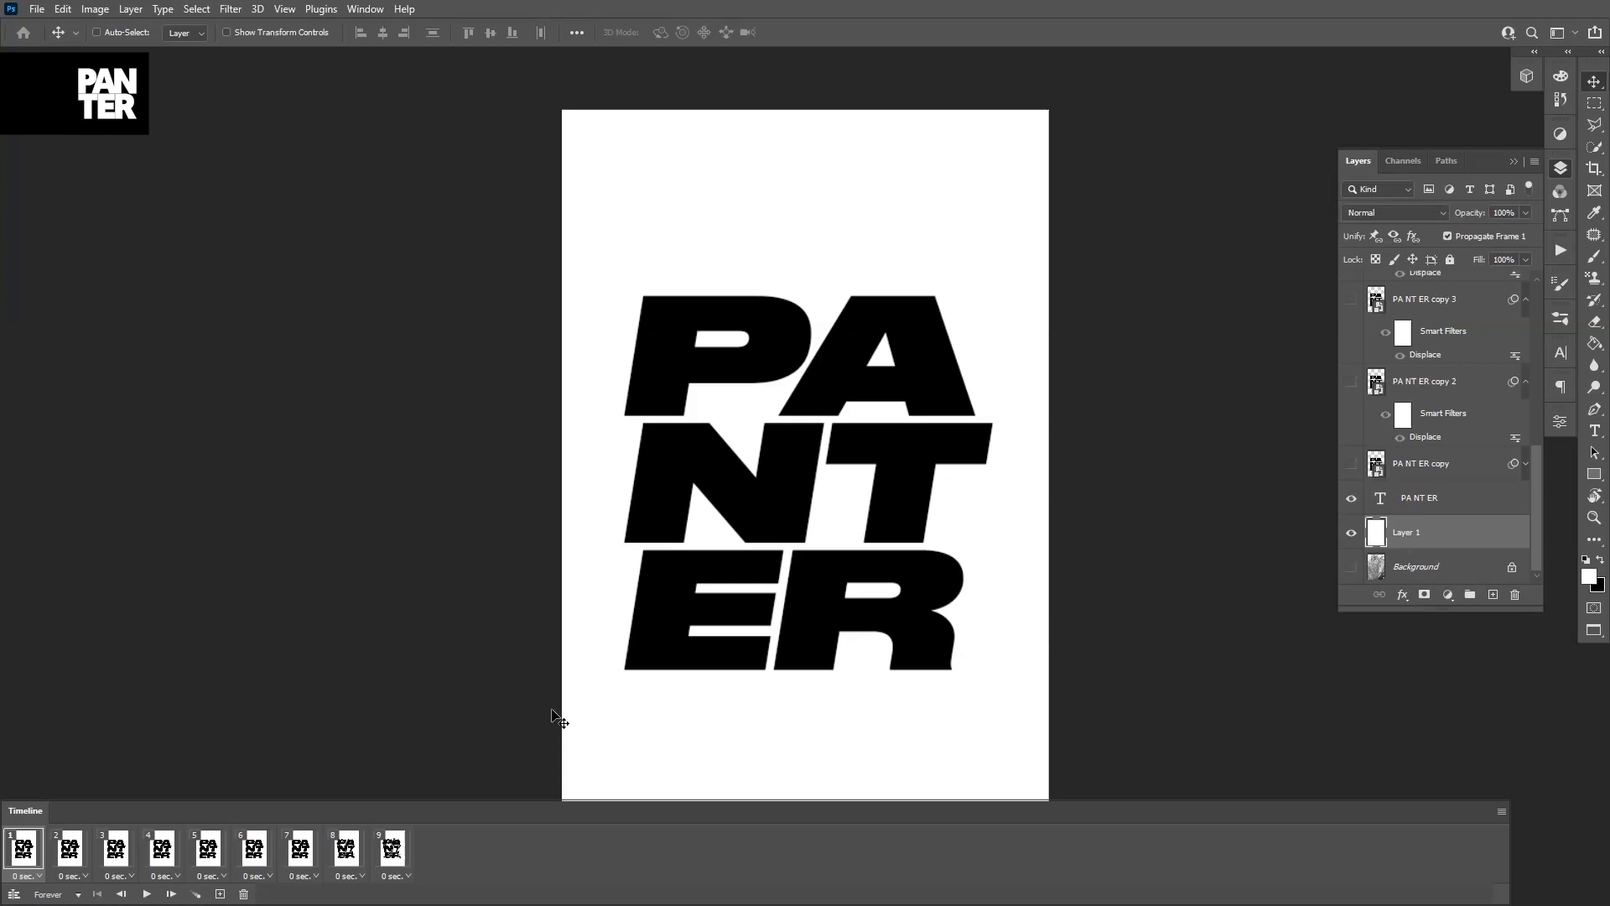
{"action": "left_click", "coordinate": [147, 893]}
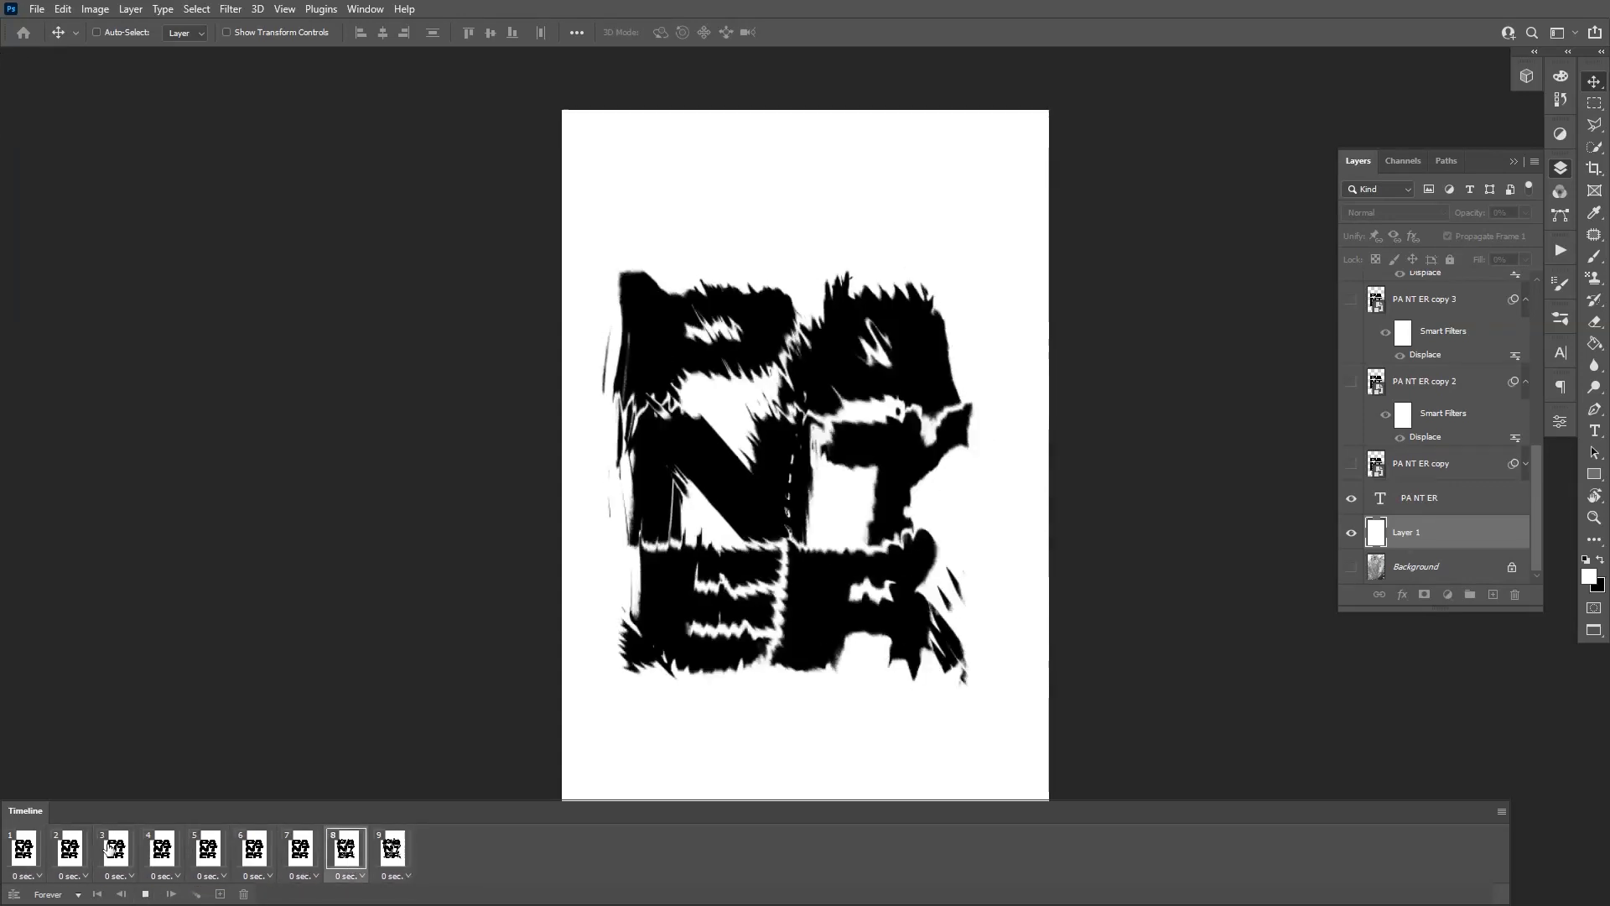
{"action": "left_click", "coordinate": [145, 894]}
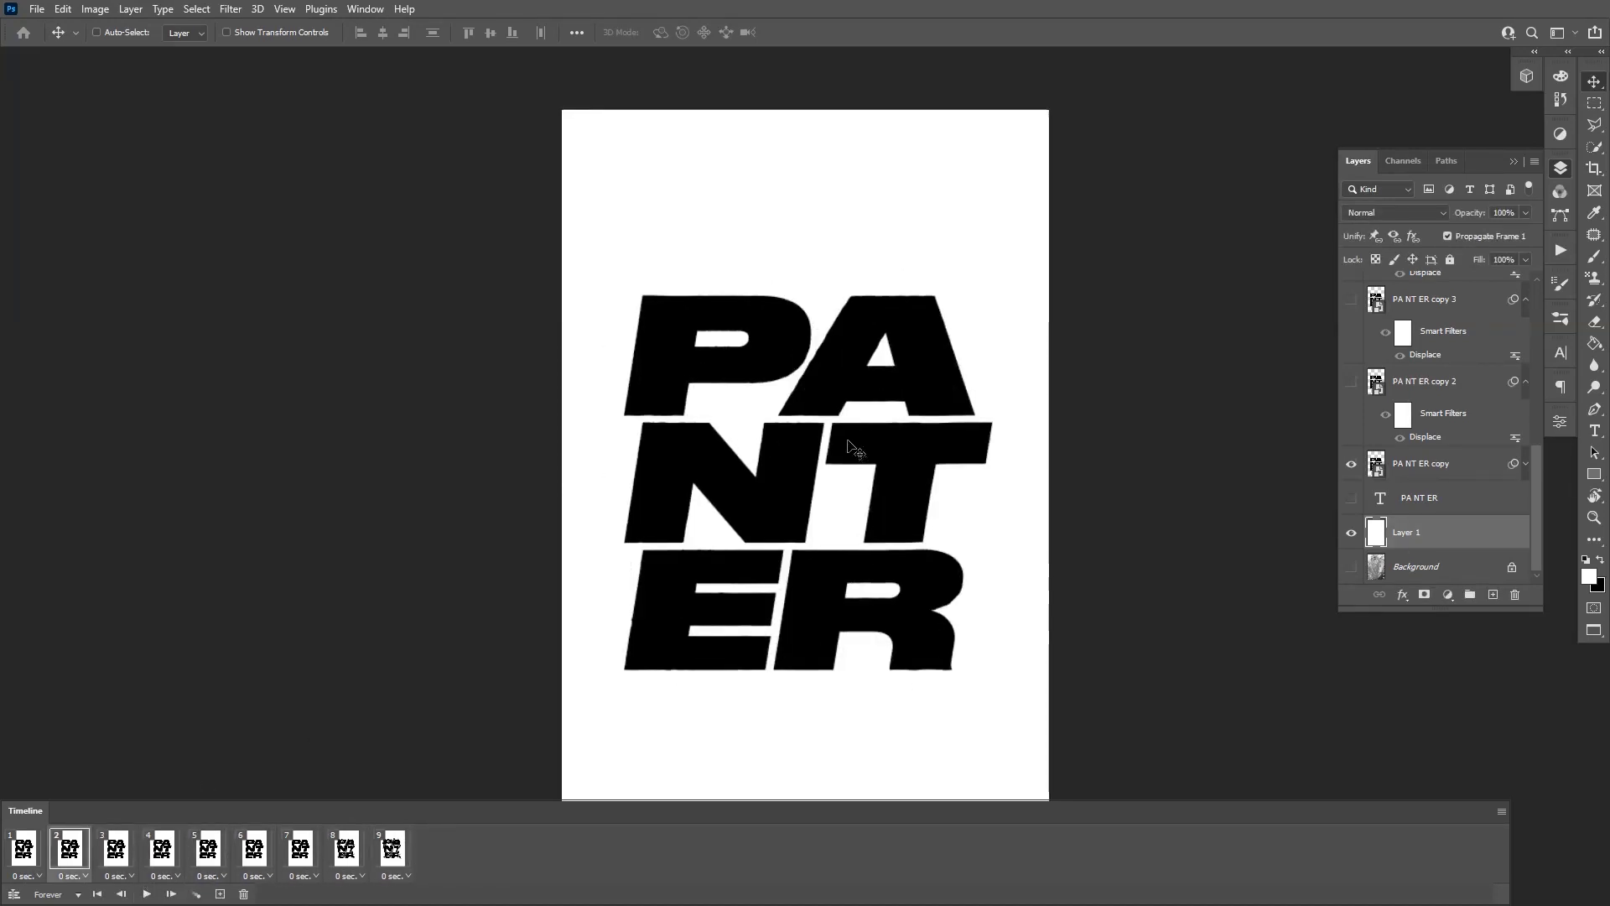
{"action": "left_click", "coordinate": [149, 894]}
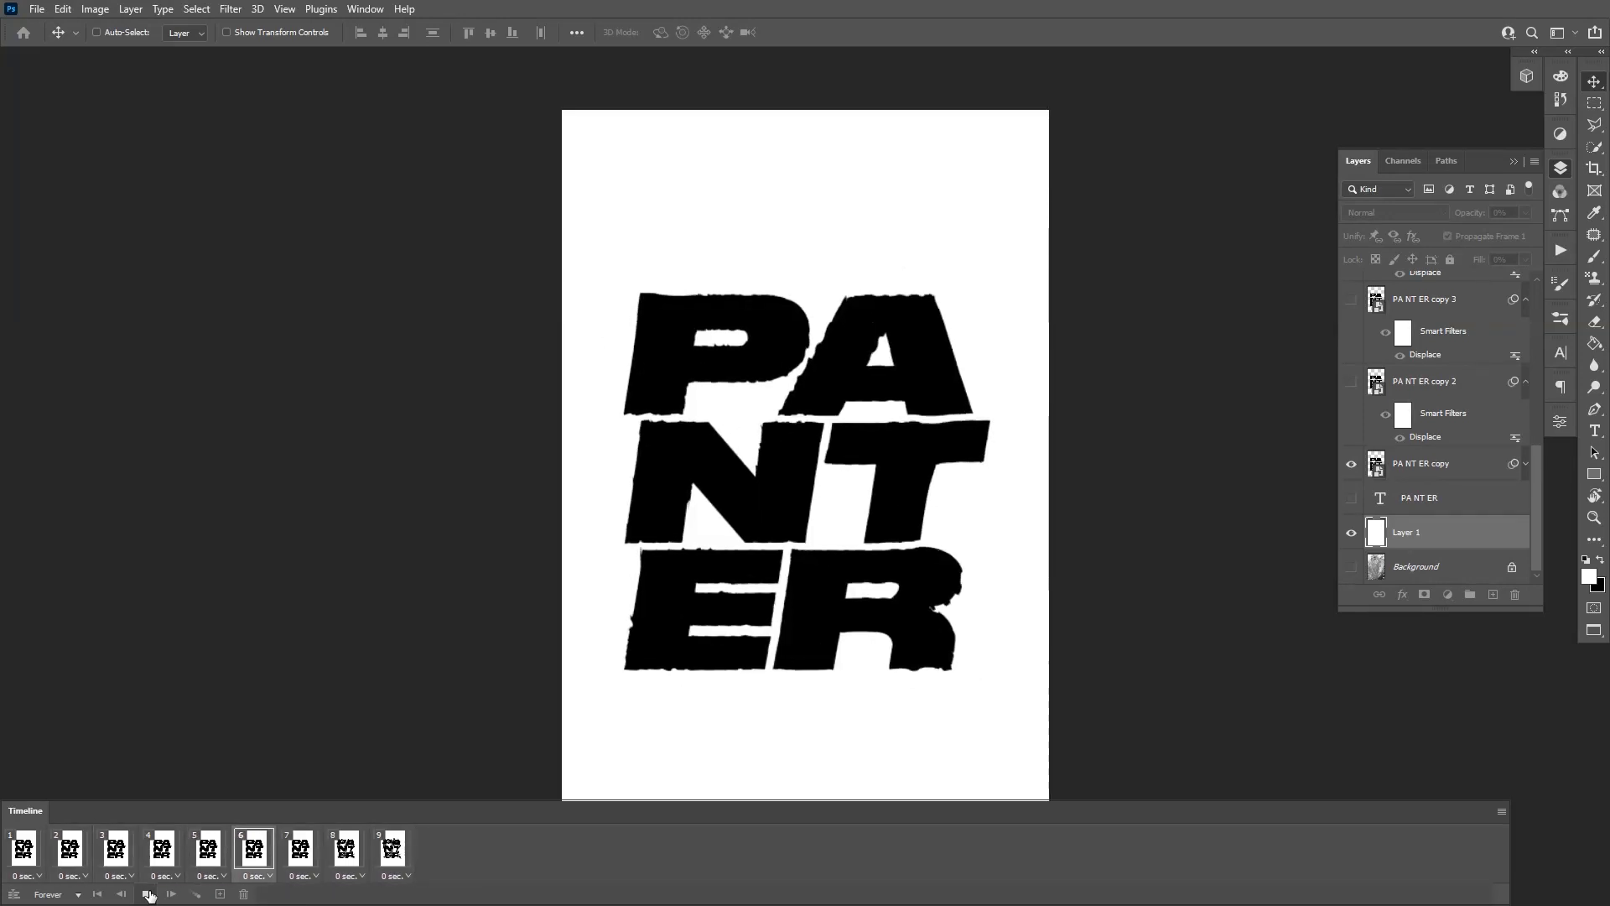
{"action": "left_click", "coordinate": [149, 895]}
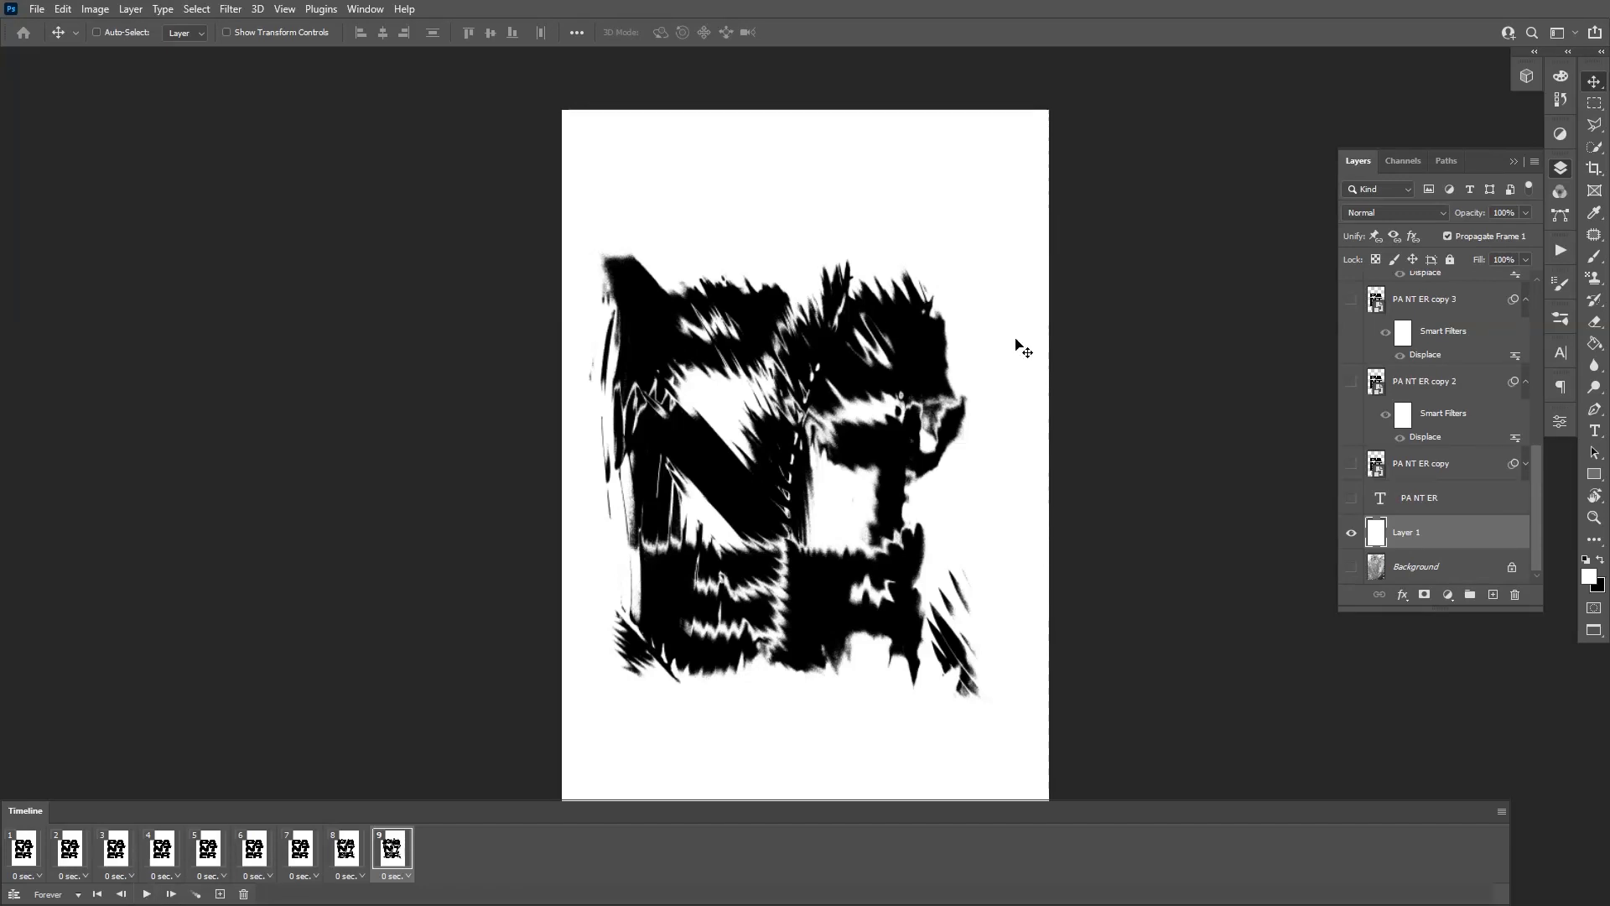
{"action": "scroll", "coordinate": [1474, 464], "scroll_direction": "up", "scroll_amount": 5}
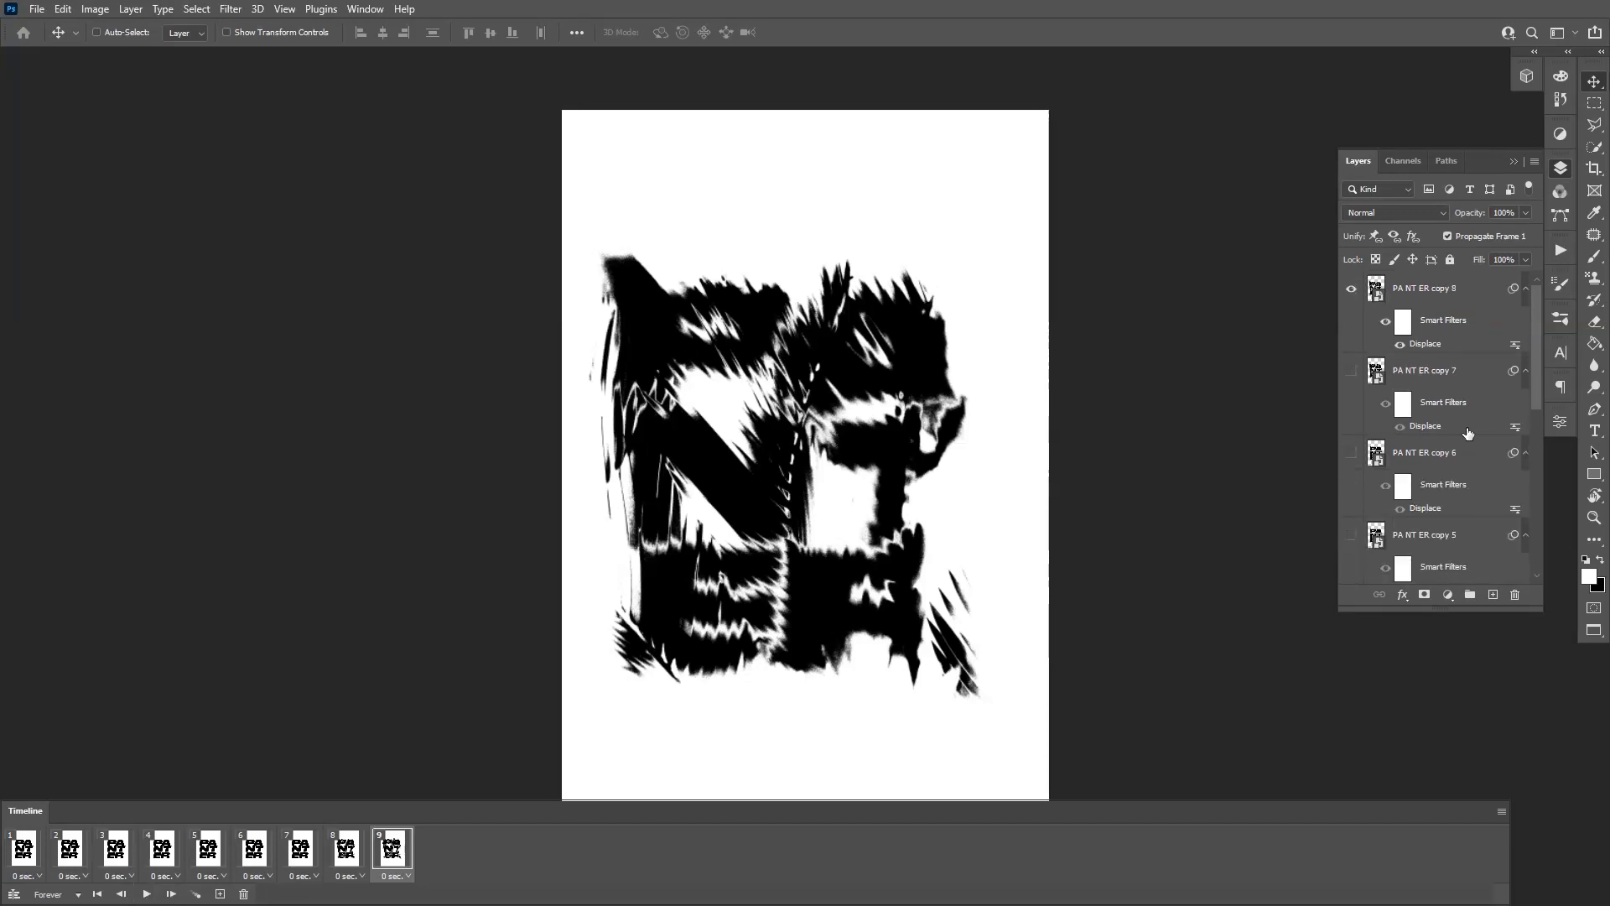
{"action": "left_click", "coordinate": [1476, 293]}
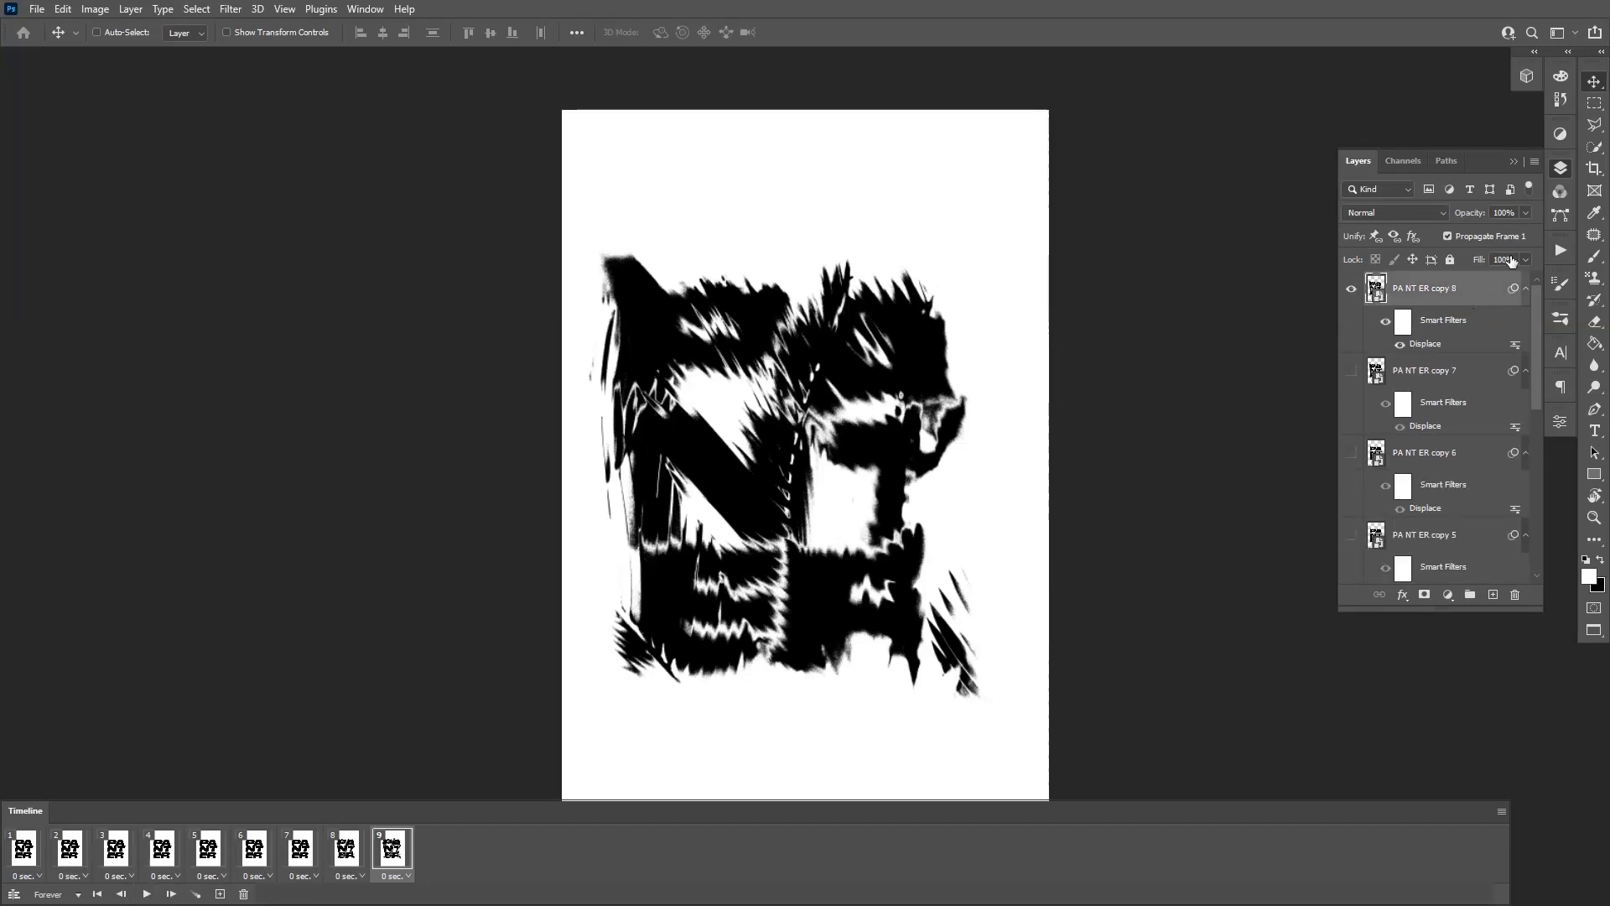
- Add an Invert adjustment layer and play the animation back to check the white-on-black frames
{"action": "left_click", "coordinate": [1561, 137]}
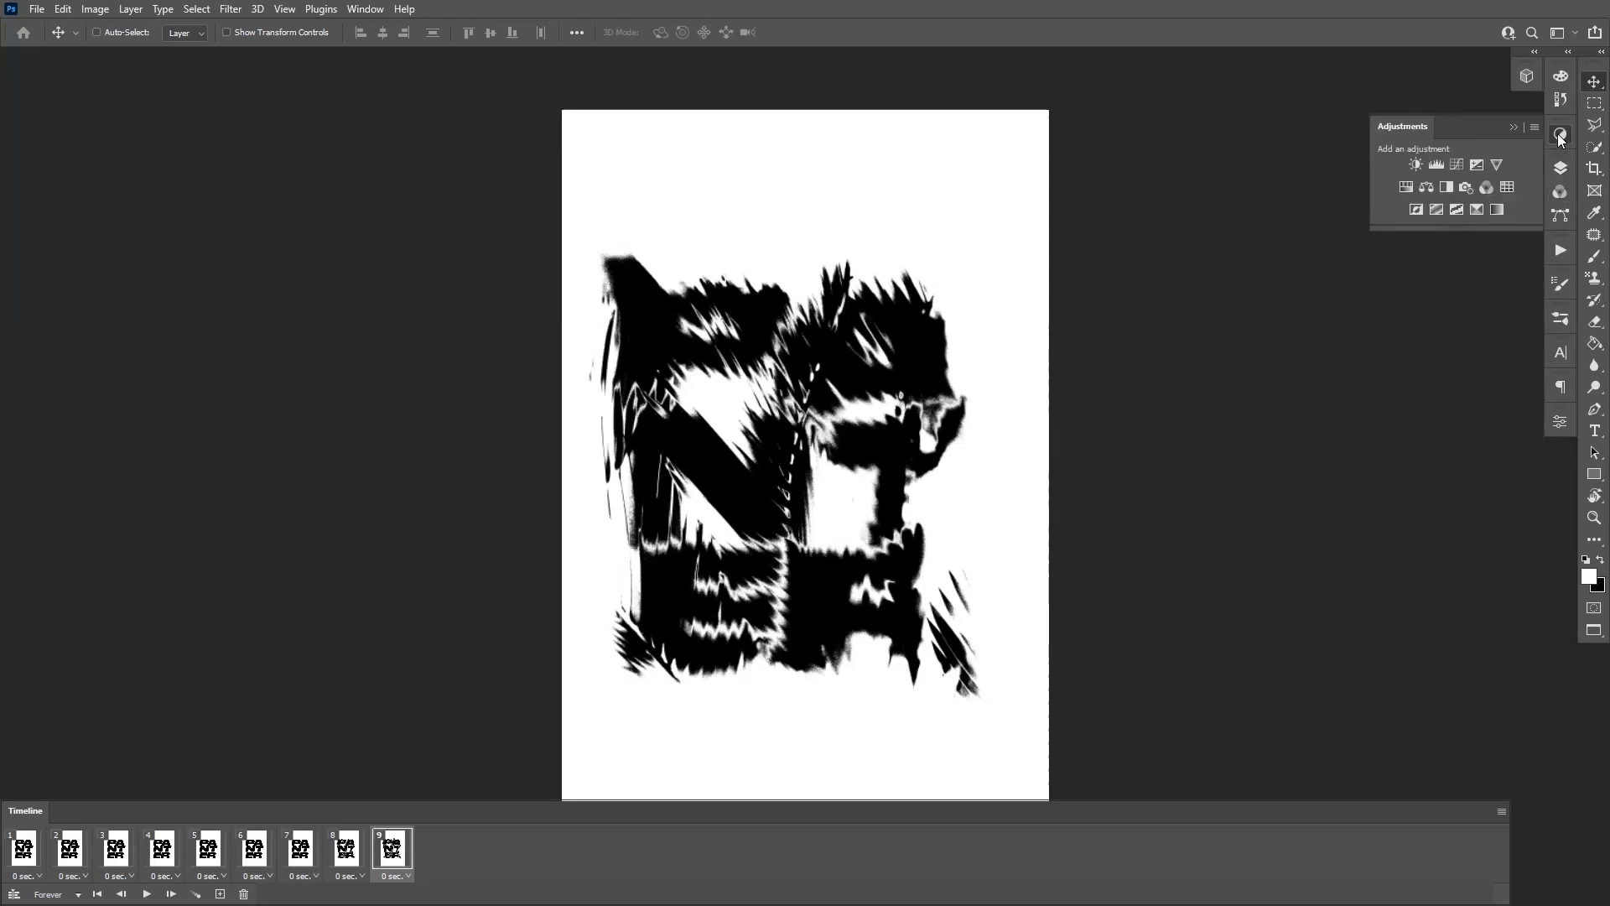
{"action": "left_click", "coordinate": [1416, 209]}
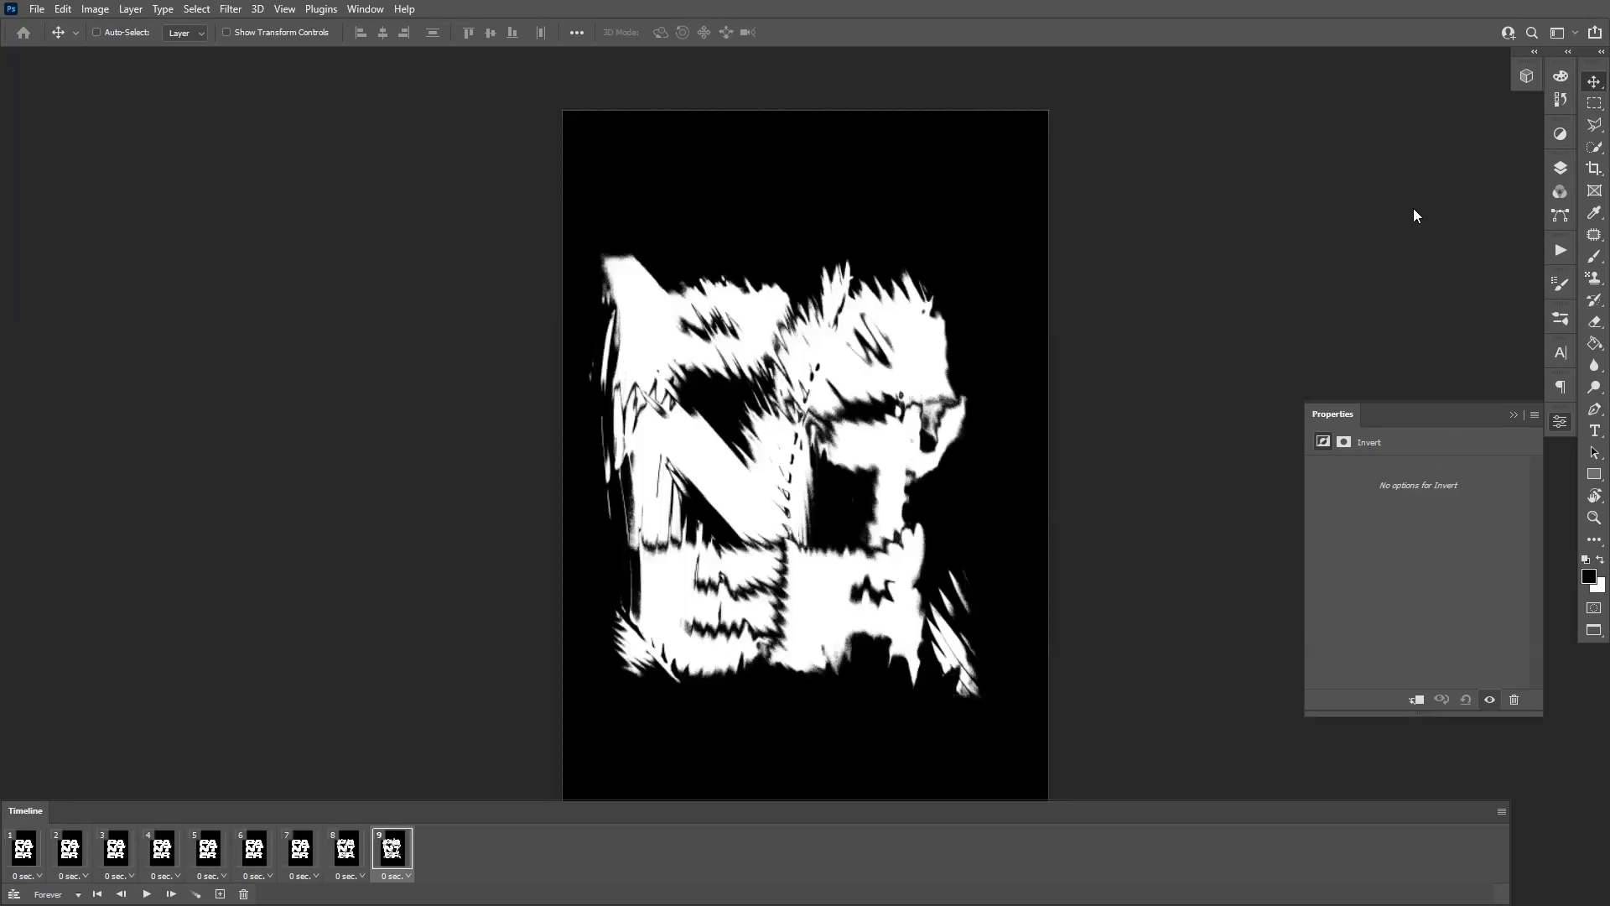
{"action": "left_click", "coordinate": [146, 894]}
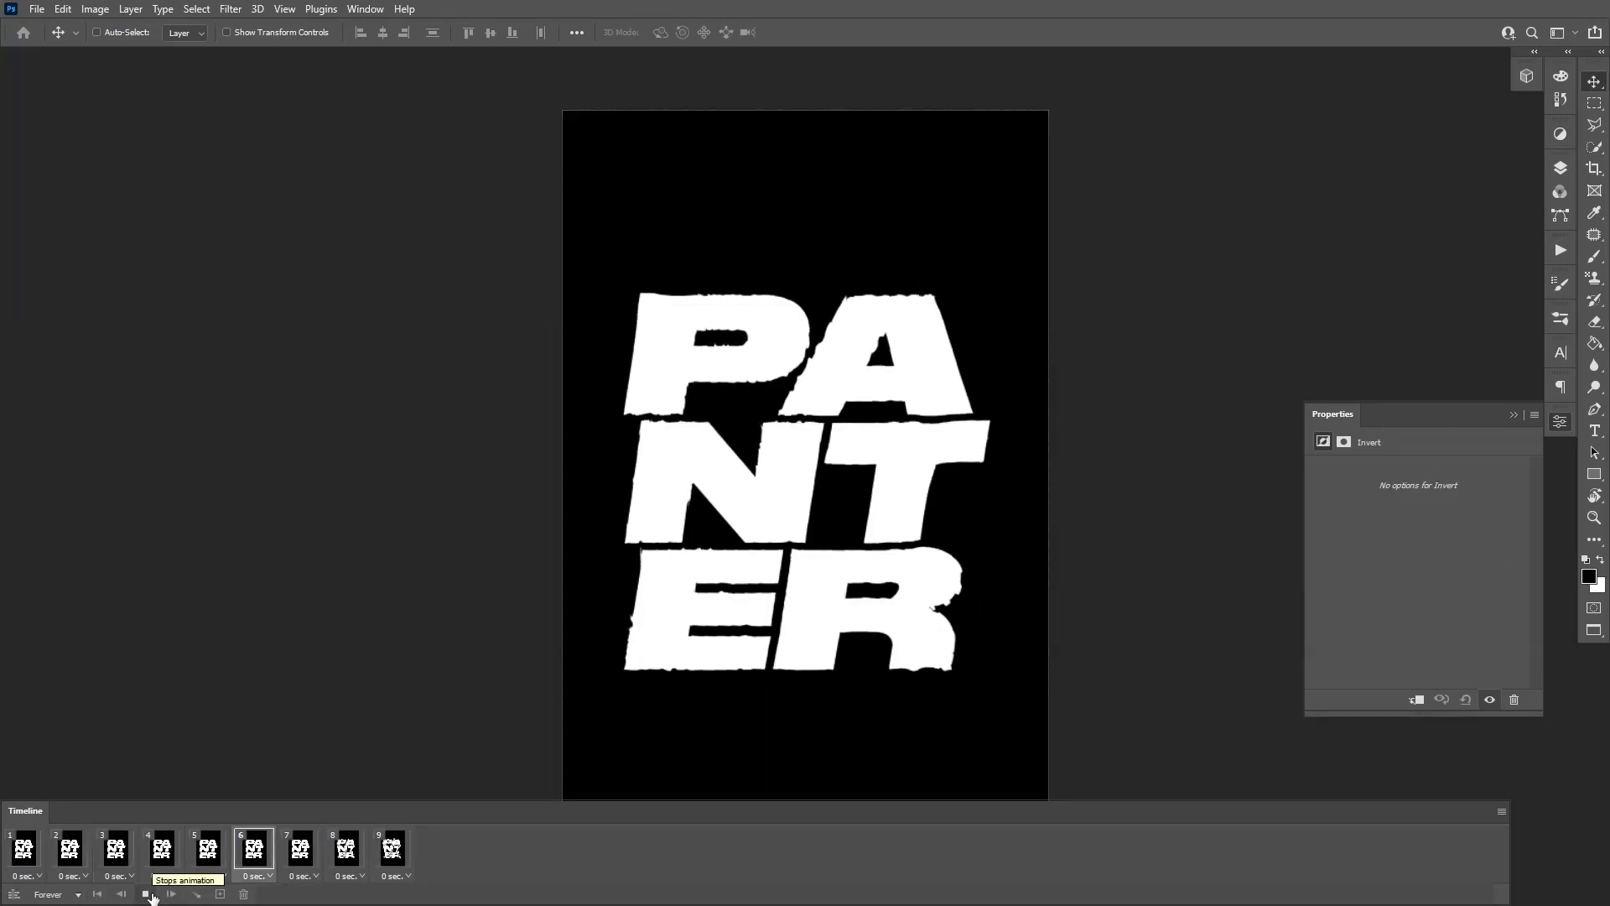
{"action": "left_click", "coordinate": [148, 894]}
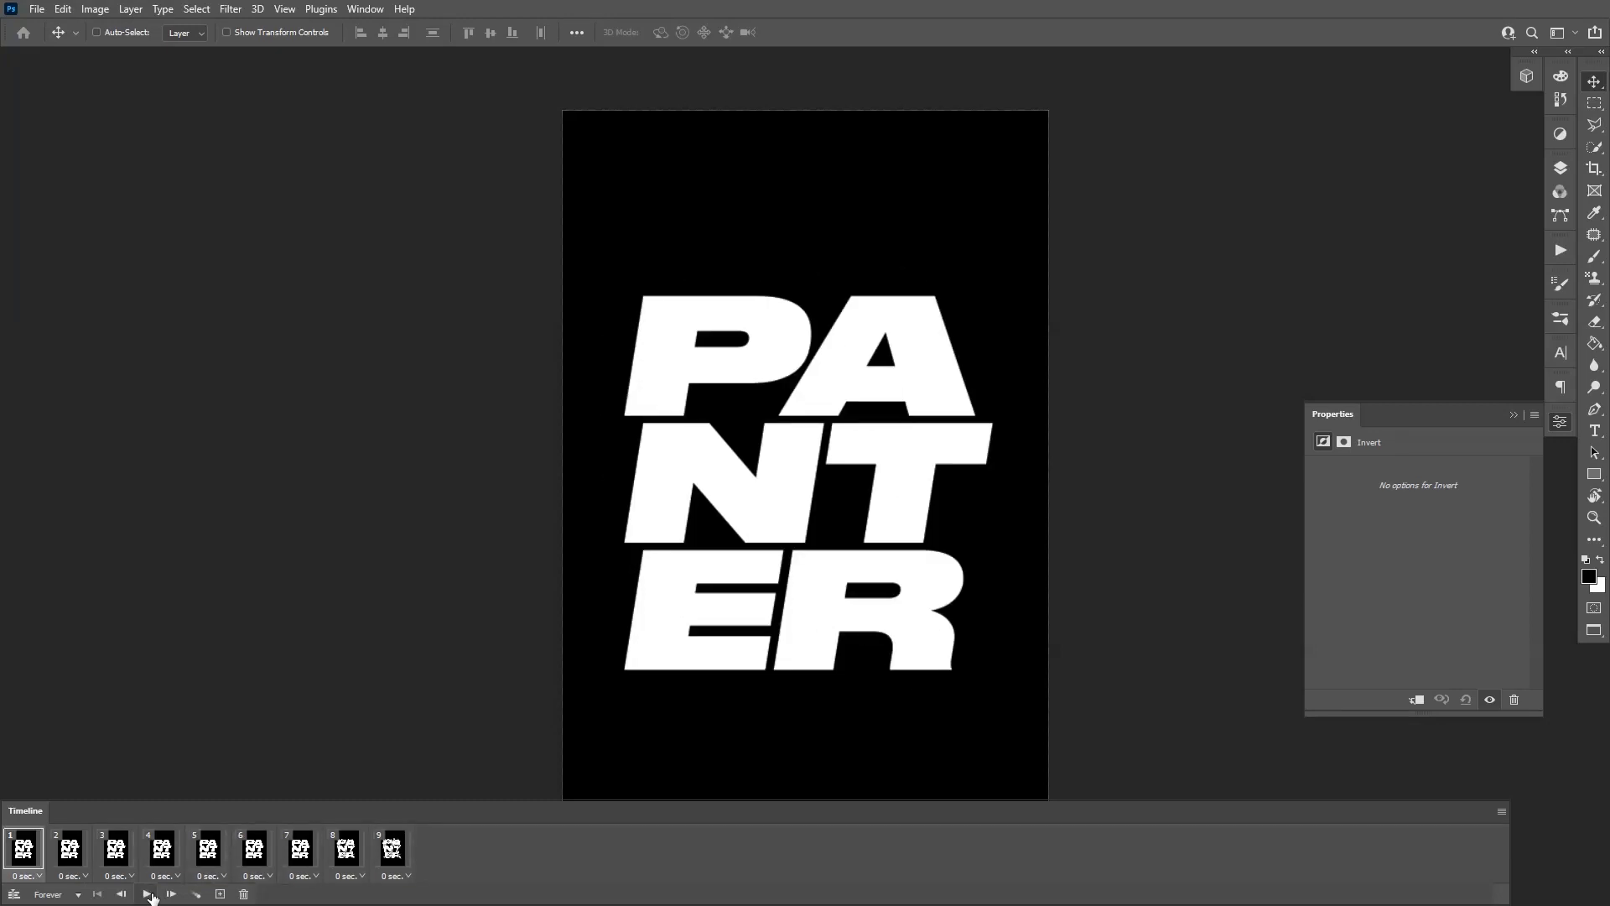
{"action": "left_click", "coordinate": [150, 895]}
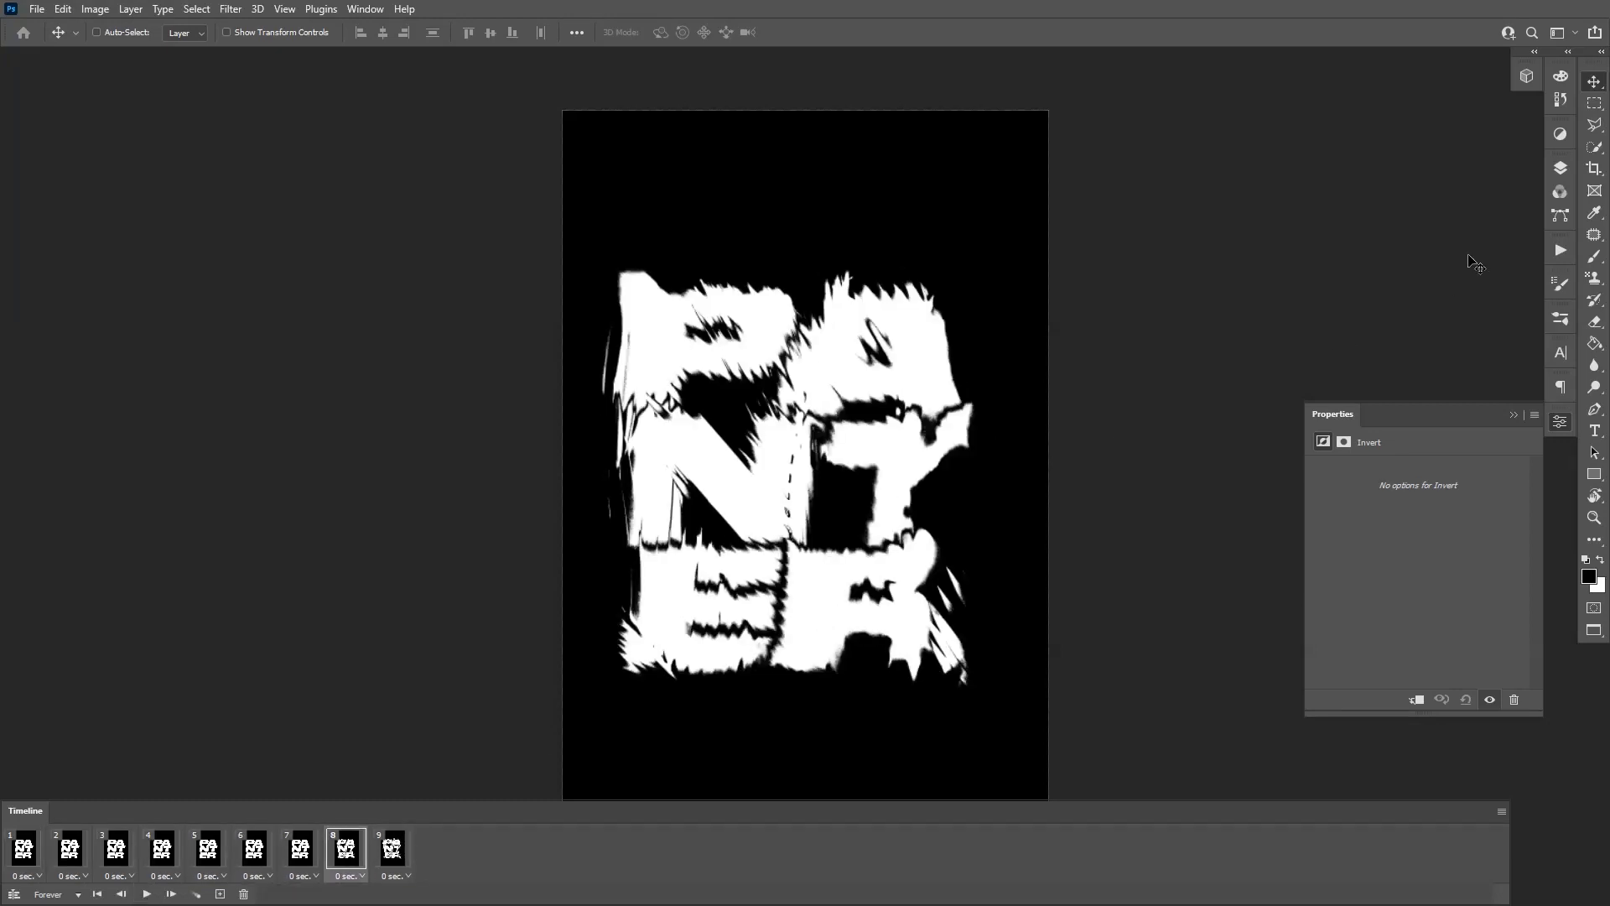
{"action": "left_click", "coordinate": [1559, 136]}
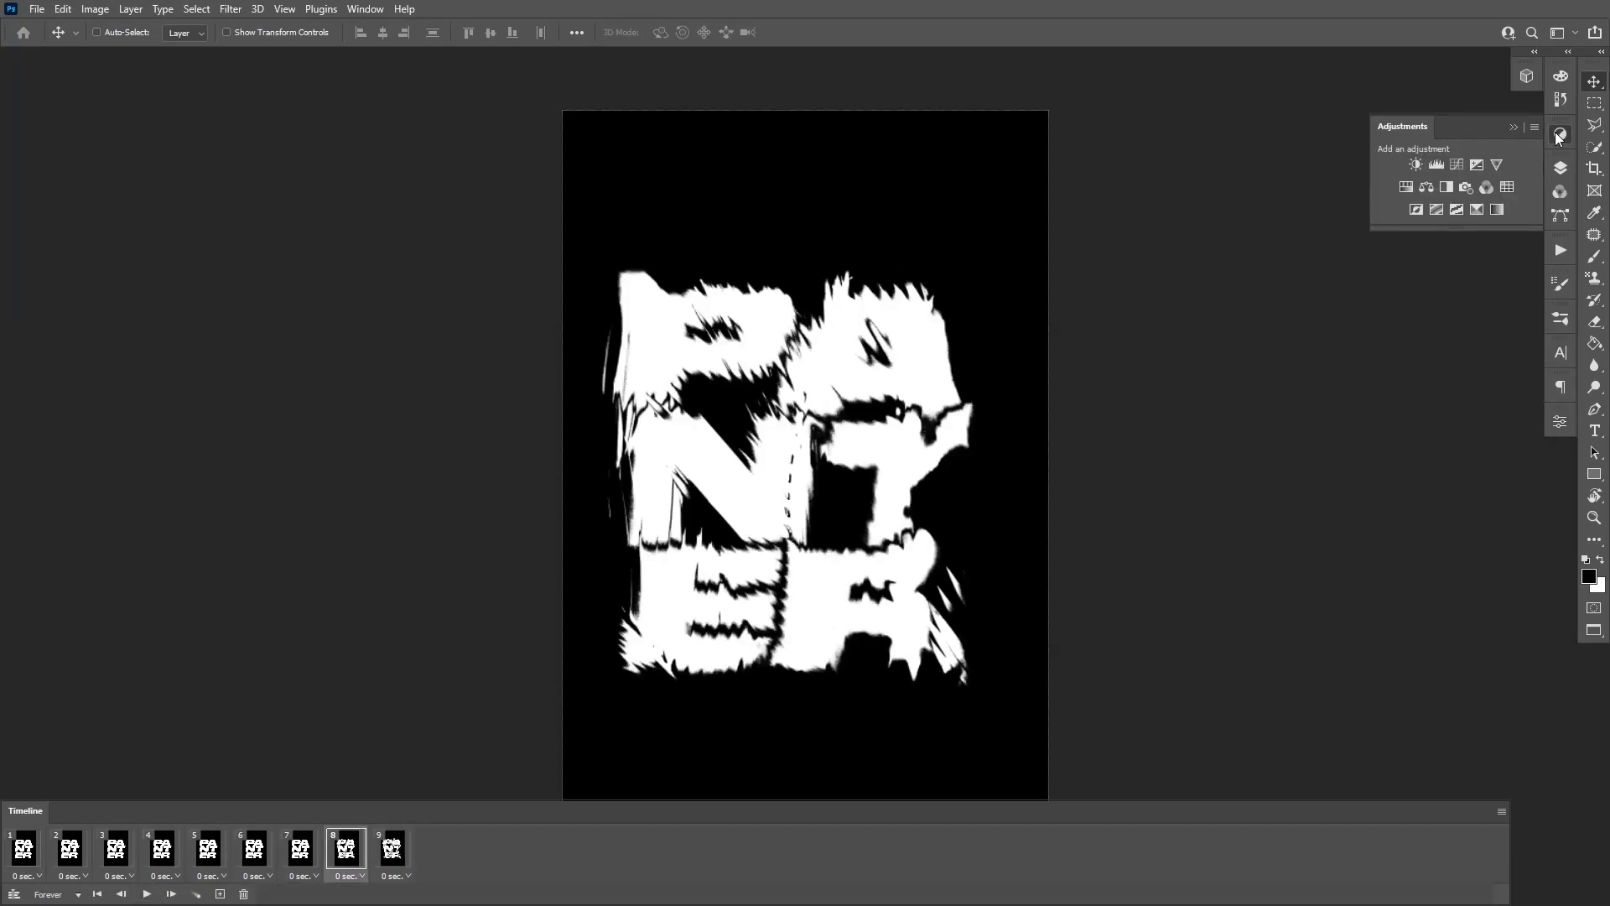
- Add a Gradient Map adjustment using the Greens preset Green_27 for teal lettering on deep blue
{"action": "left_click", "coordinate": [1499, 209]}
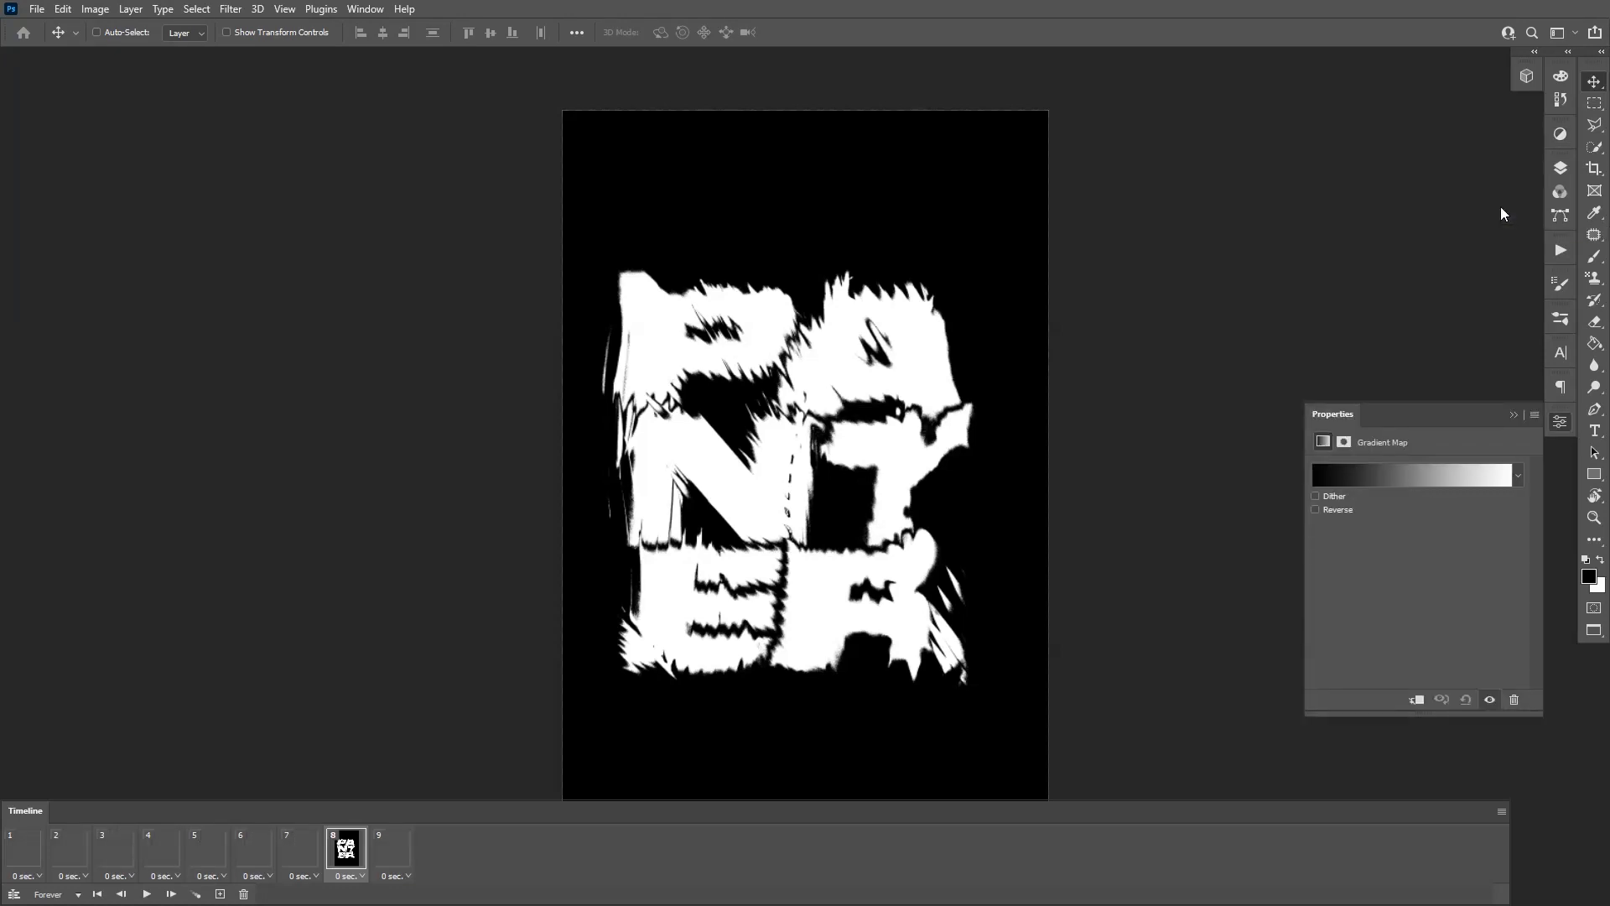
{"action": "left_click", "coordinate": [1411, 478]}
{"action": "scroll", "coordinate": [1272, 403], "scroll_direction": "down", "scroll_amount": 1}
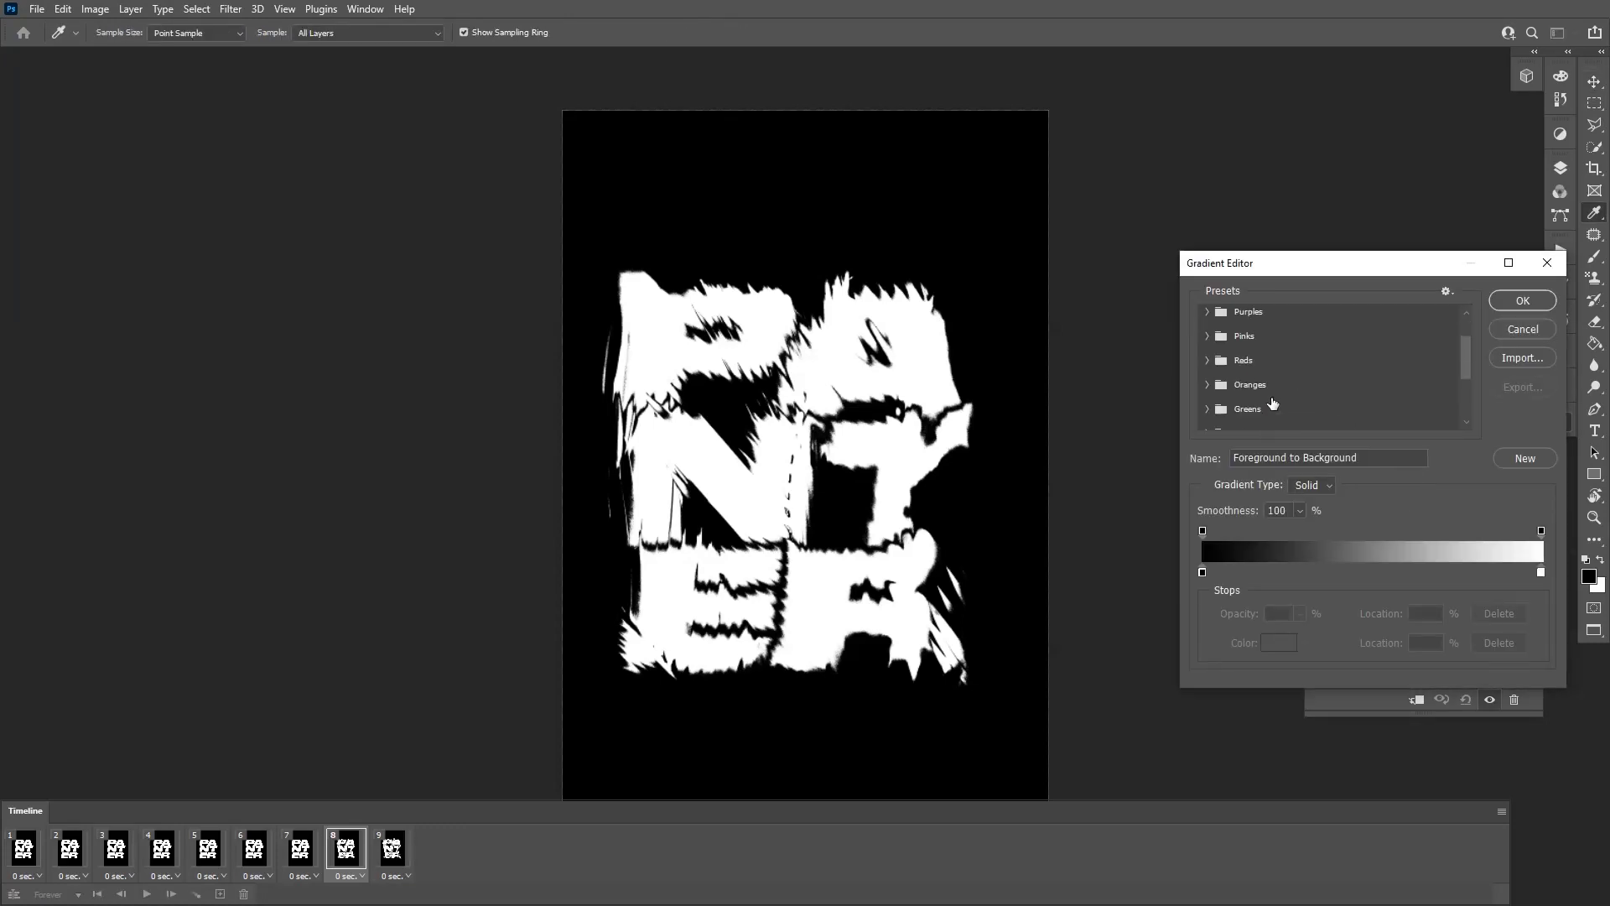
{"action": "scroll", "coordinate": [1246, 360], "scroll_direction": "down", "scroll_amount": 2}
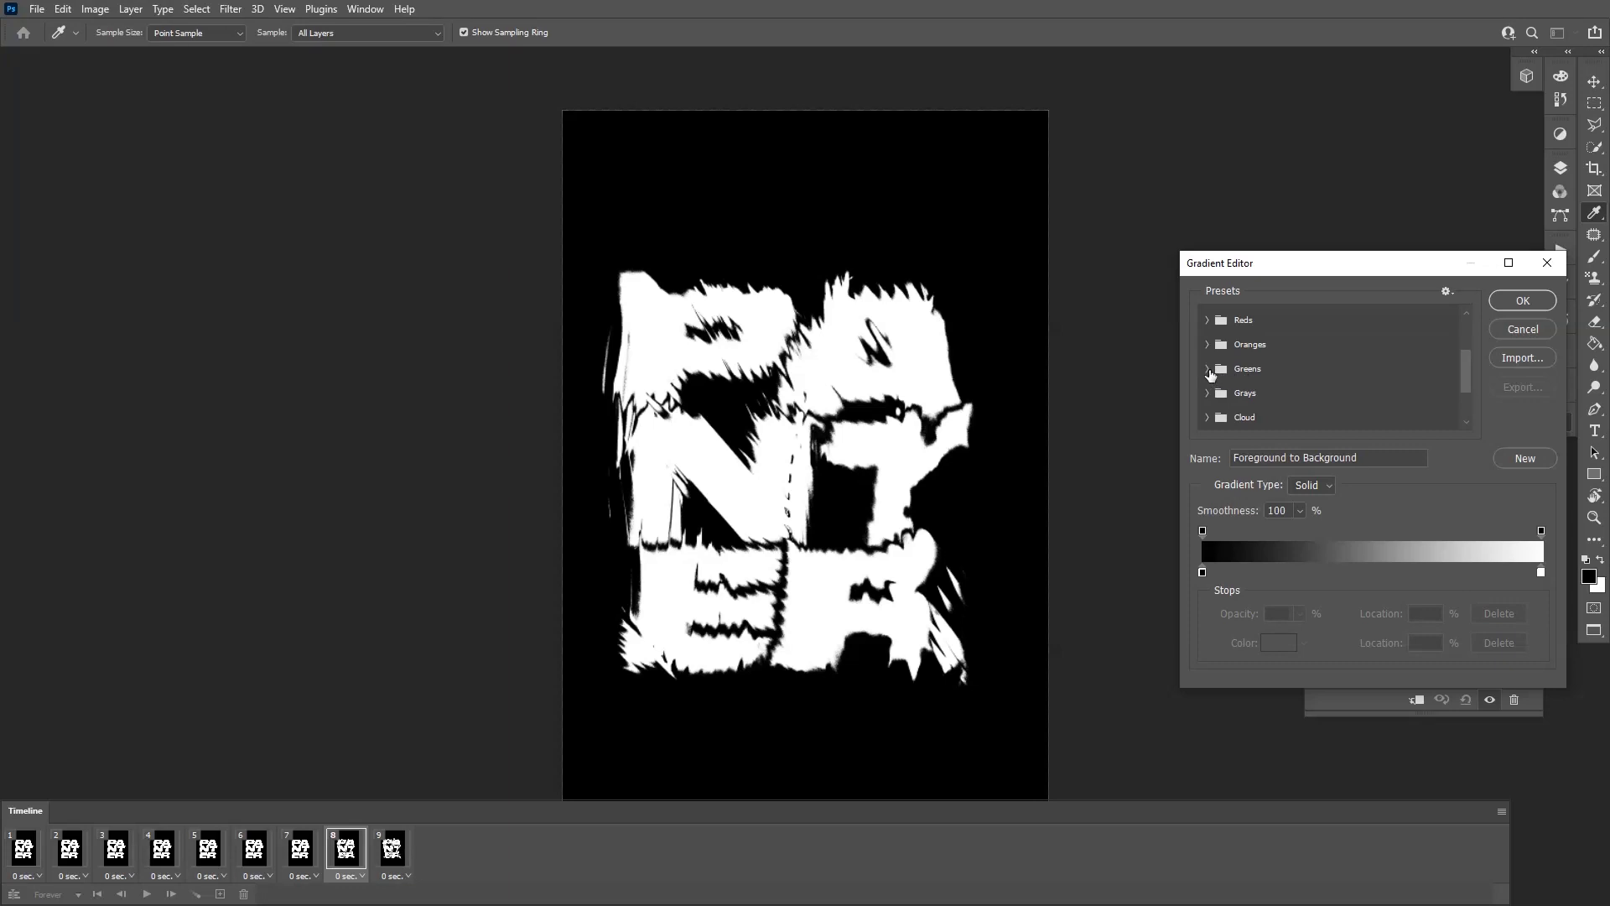
{"action": "left_click", "coordinate": [1207, 369]}
{"action": "left_click", "coordinate": [1228, 394]}
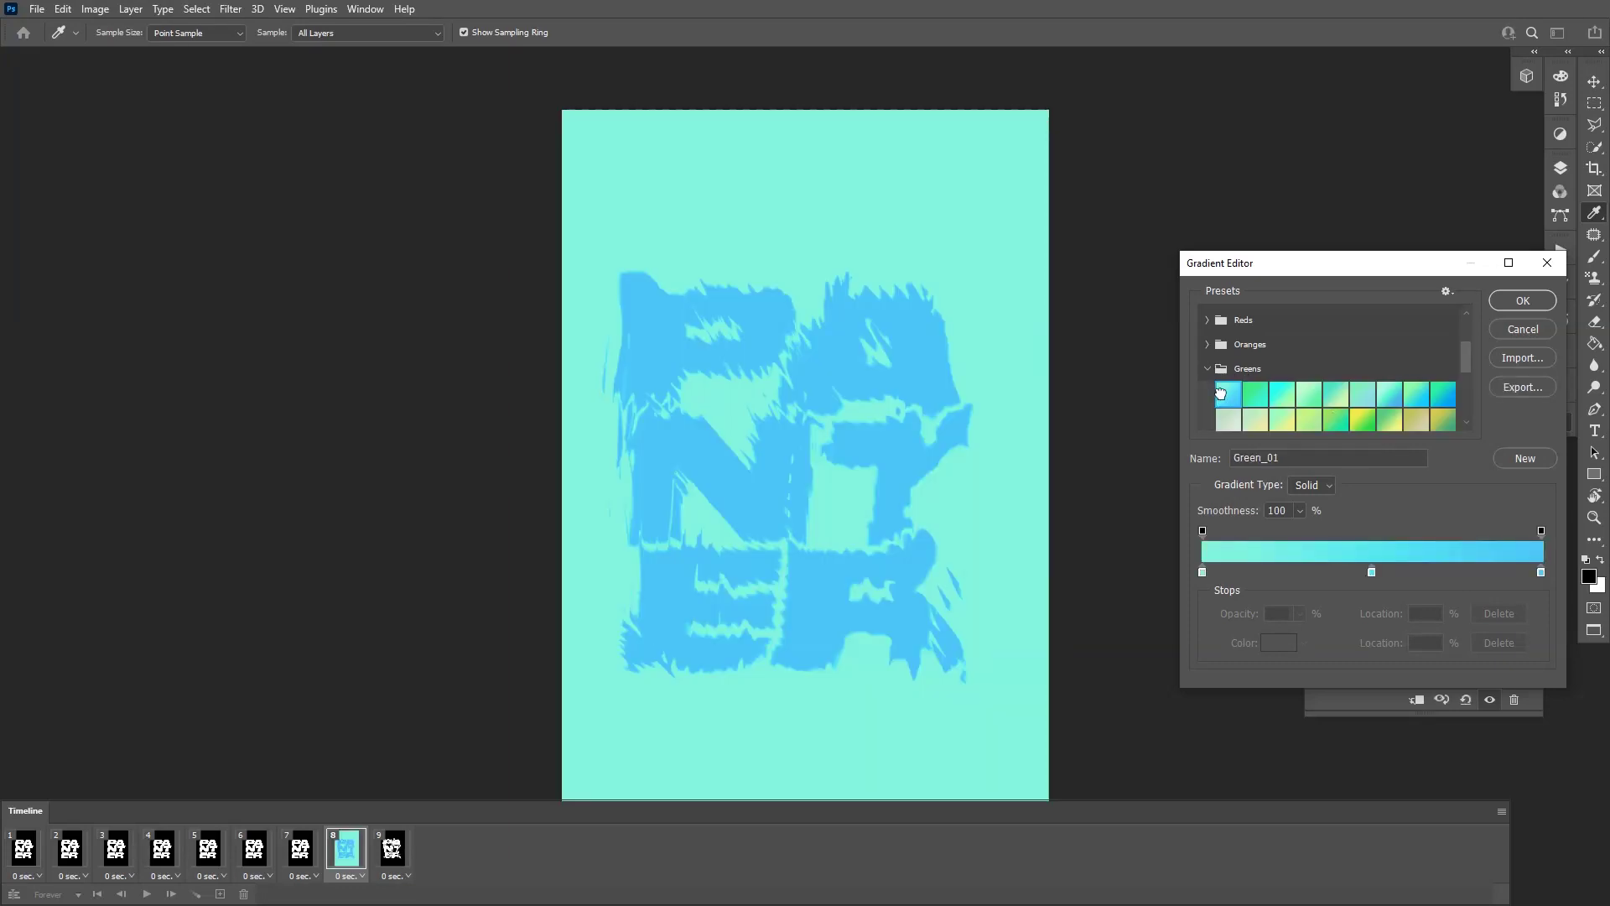
{"action": "left_click", "coordinate": [1282, 394]}
{"action": "scroll", "coordinate": [1390, 420], "scroll_direction": "down", "scroll_amount": 1}
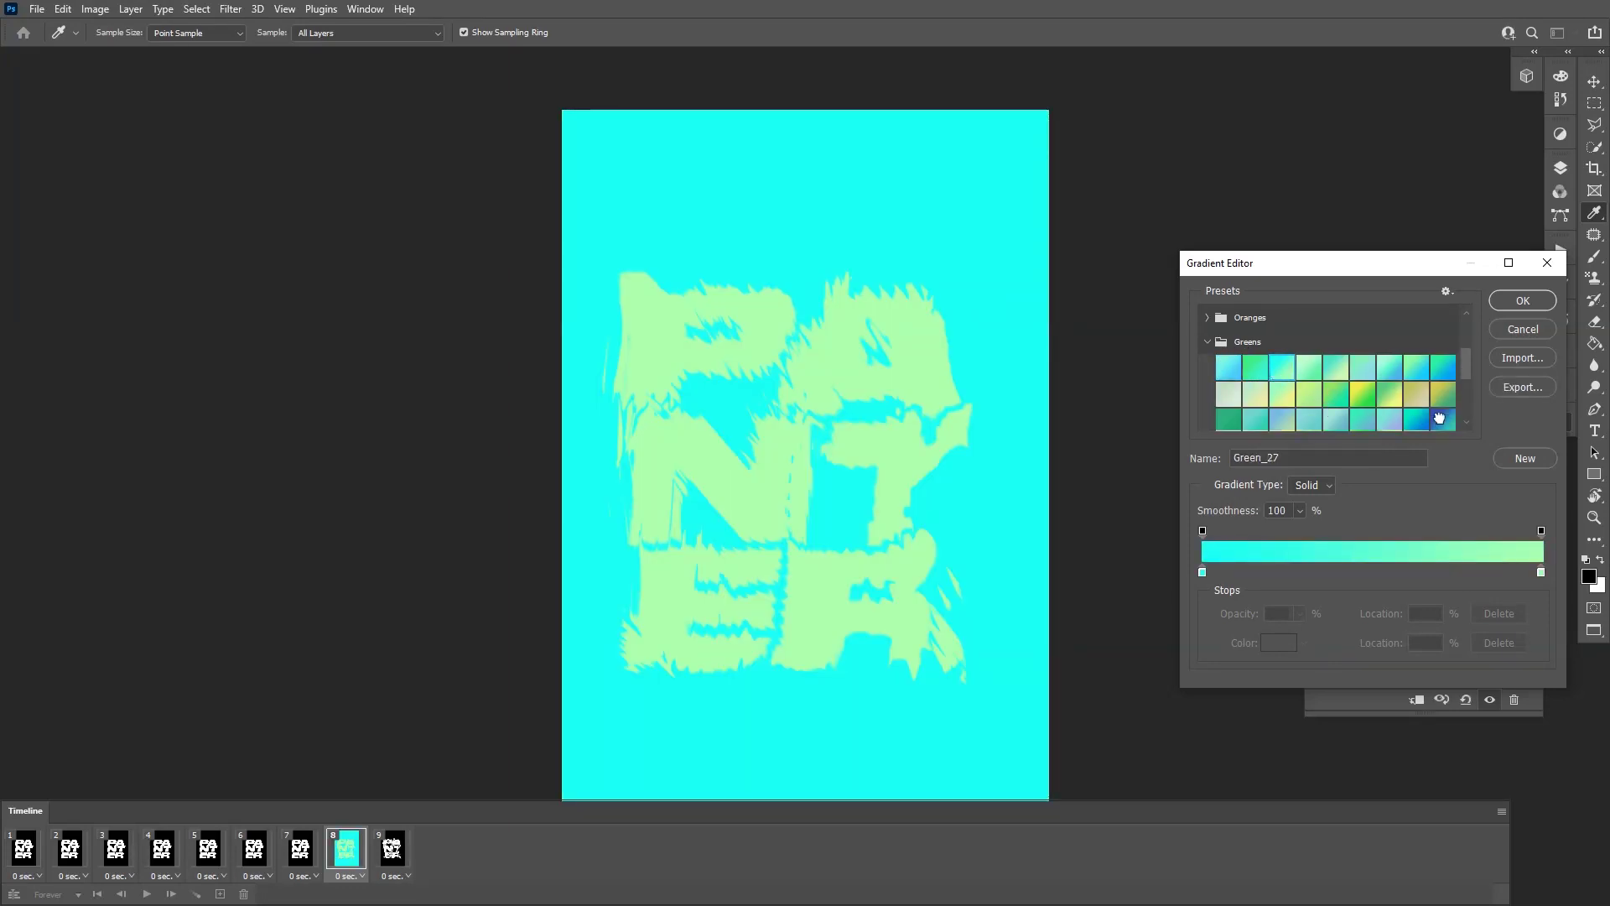
{"action": "left_click", "coordinate": [1442, 420]}
{"action": "scroll", "coordinate": [1391, 410], "scroll_direction": "down", "scroll_amount": 1}
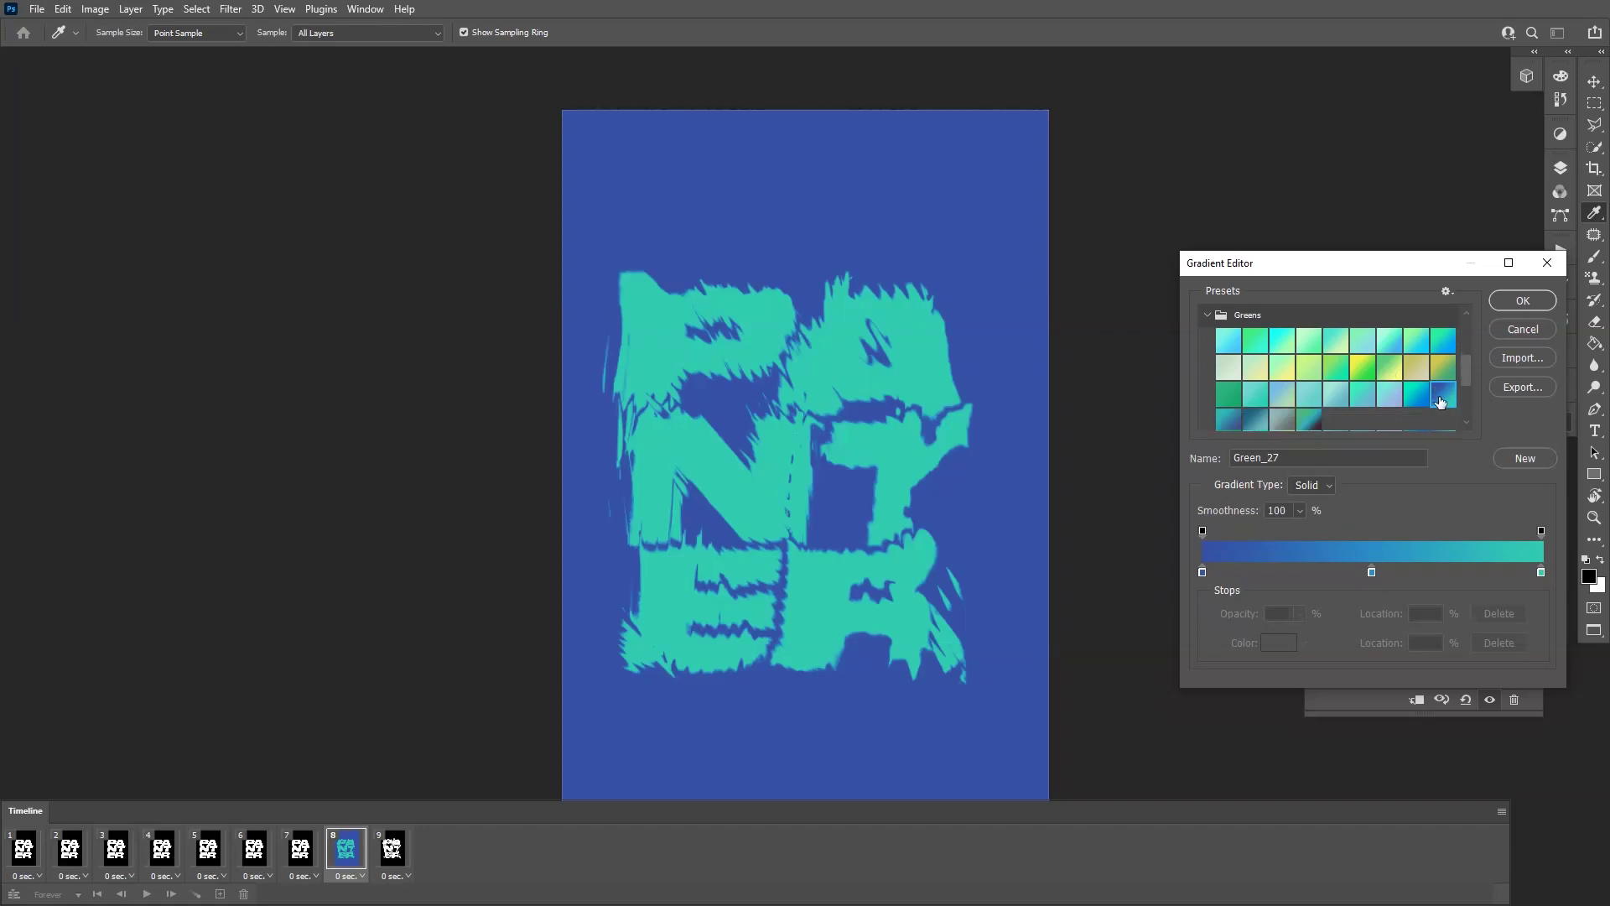
- Confirm the Green_27 gradient, collapse Properties, and play the recoloured animation
{"action": "left_click", "coordinate": [1522, 302]}
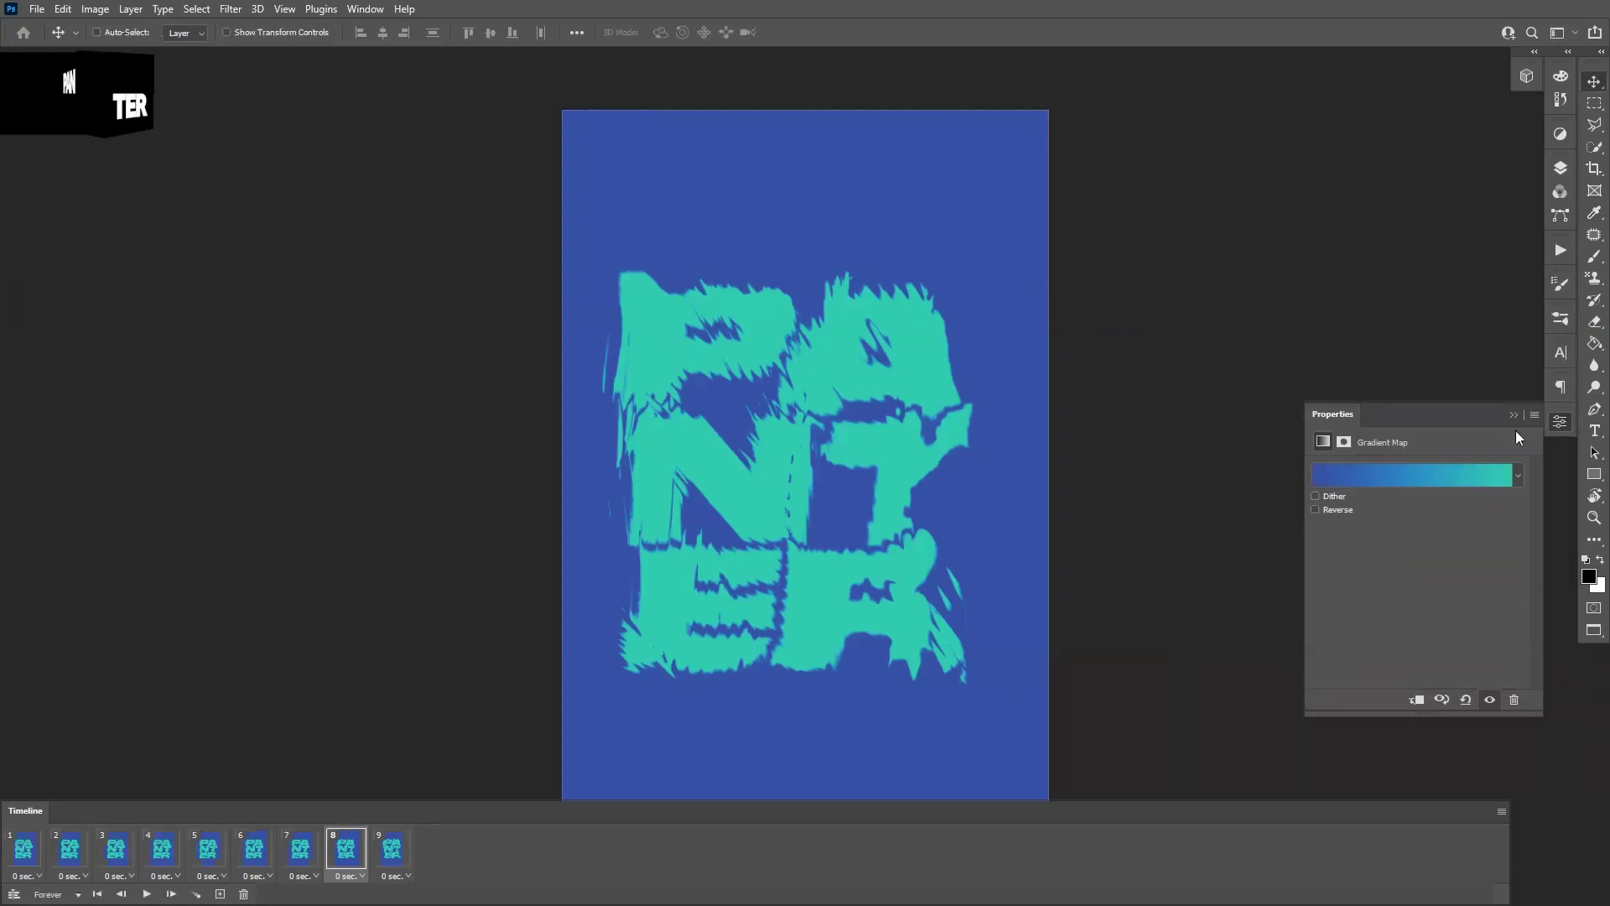
{"action": "left_click", "coordinate": [1512, 414]}
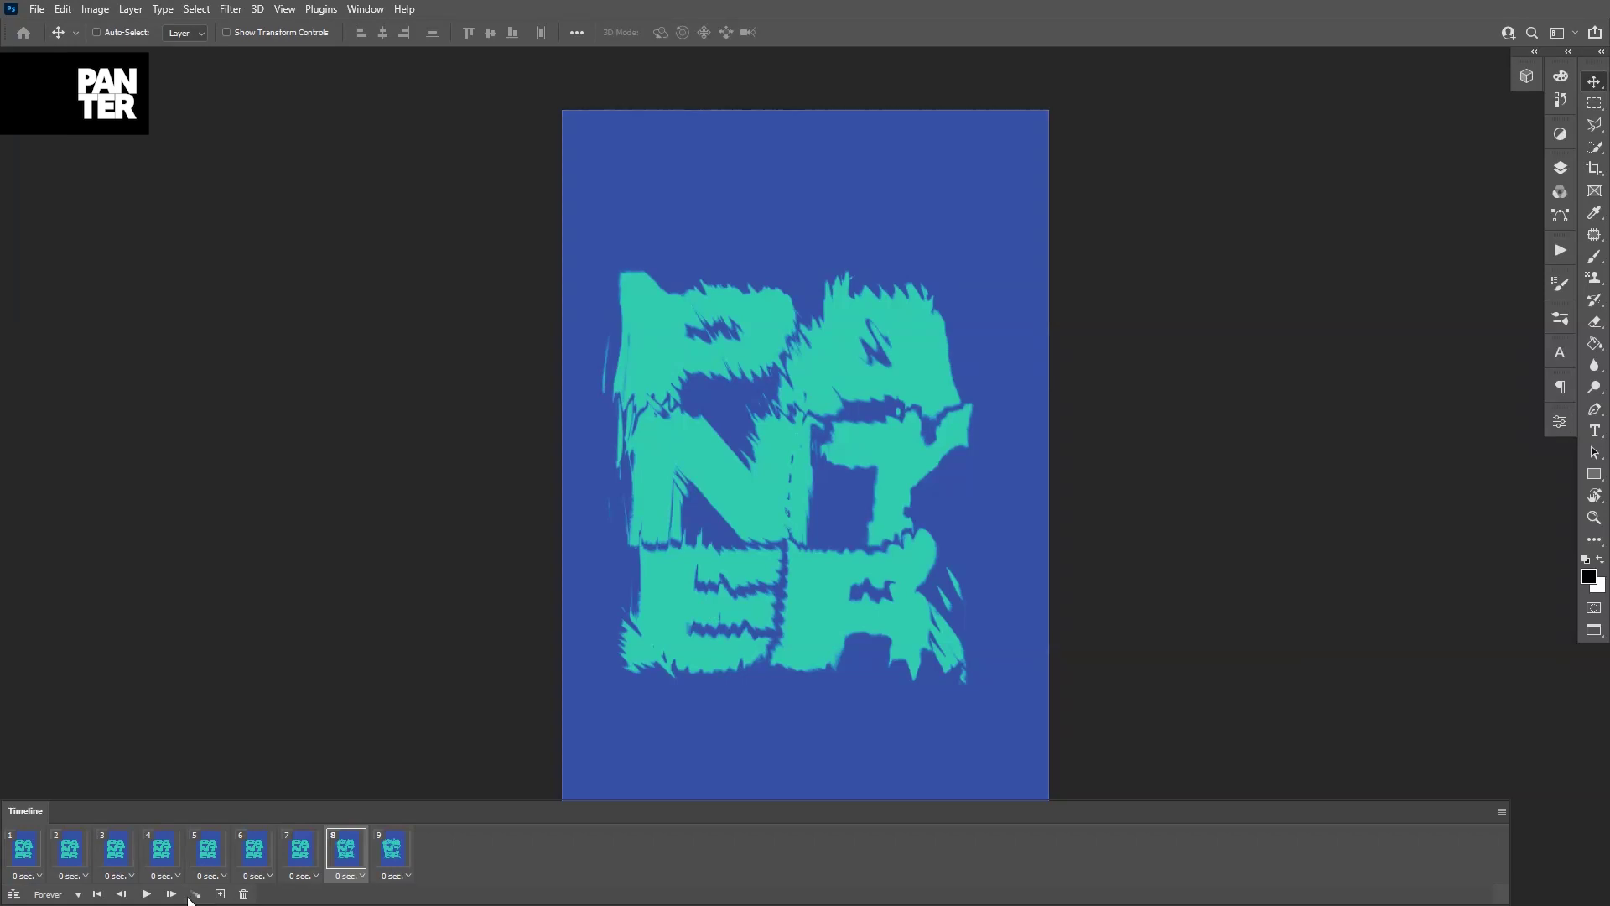
{"action": "left_click", "coordinate": [149, 894]}
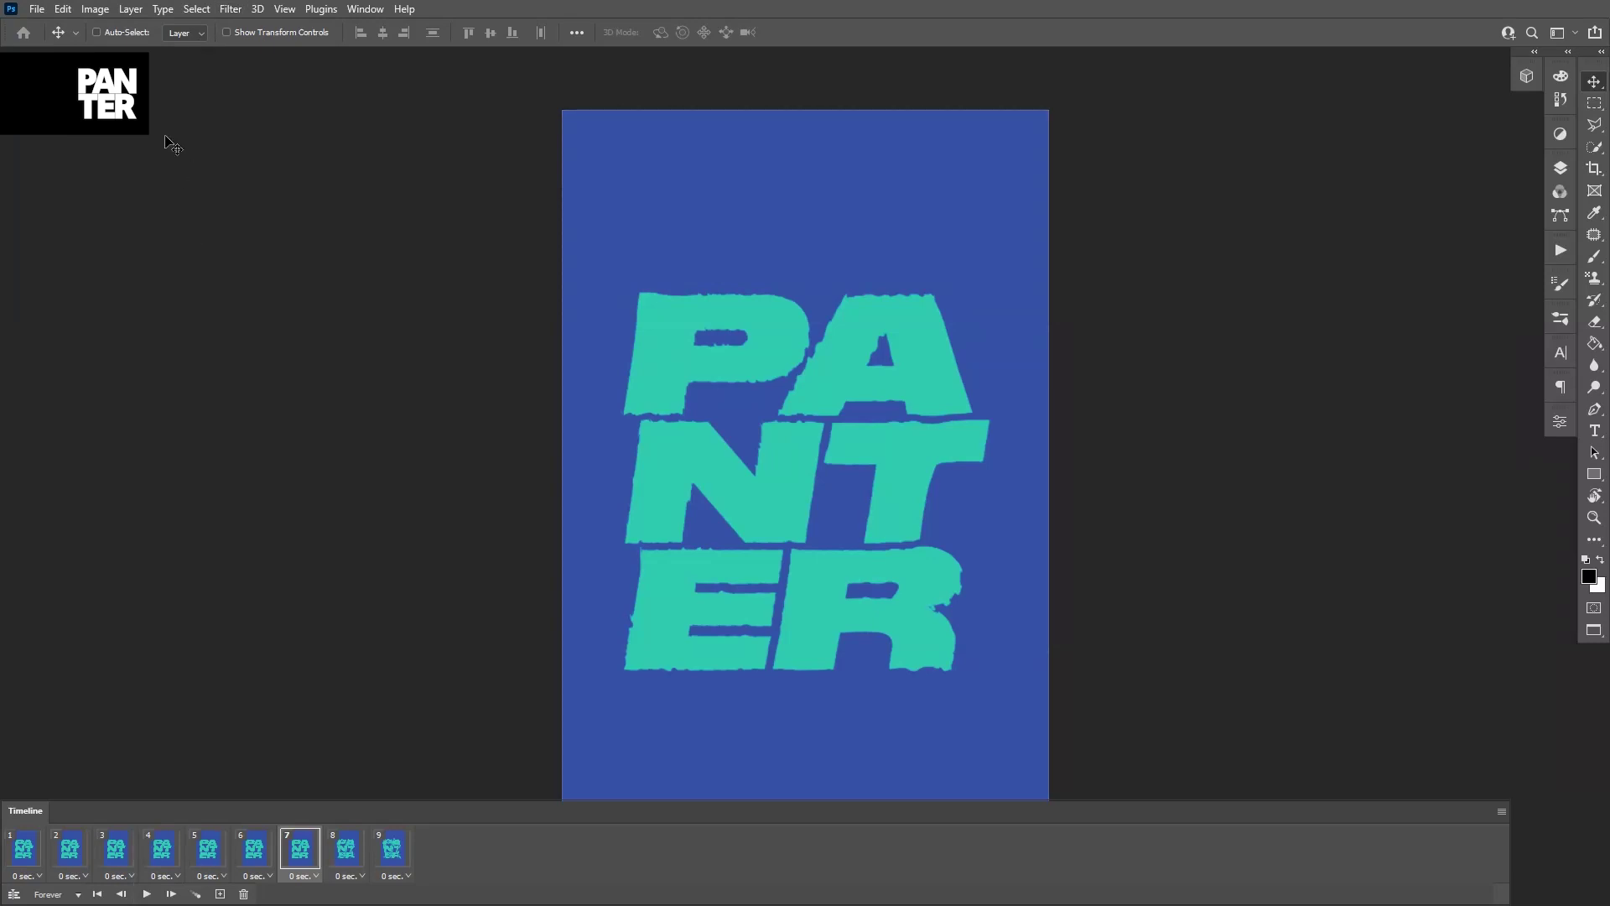
- Open File > Export > Render Video settings for 2.mp4 at H.264 High Quality, 30 fps, then close the dialog
{"action": "left_click", "coordinate": [39, 10]}
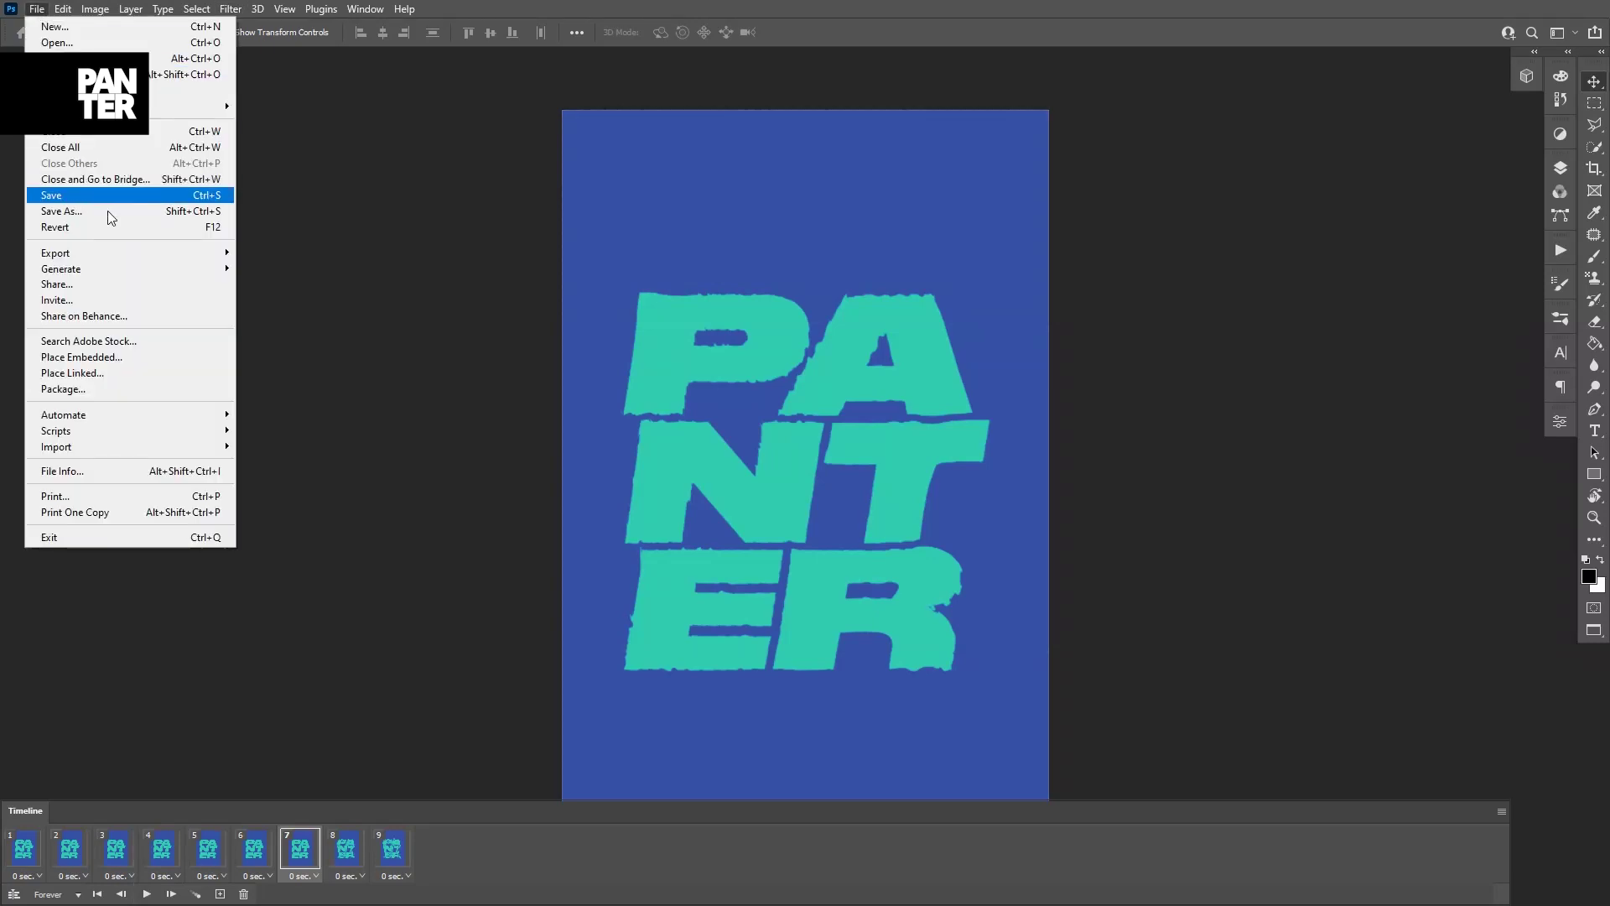
{"action": "mouse_move", "coordinate": [113, 262]}
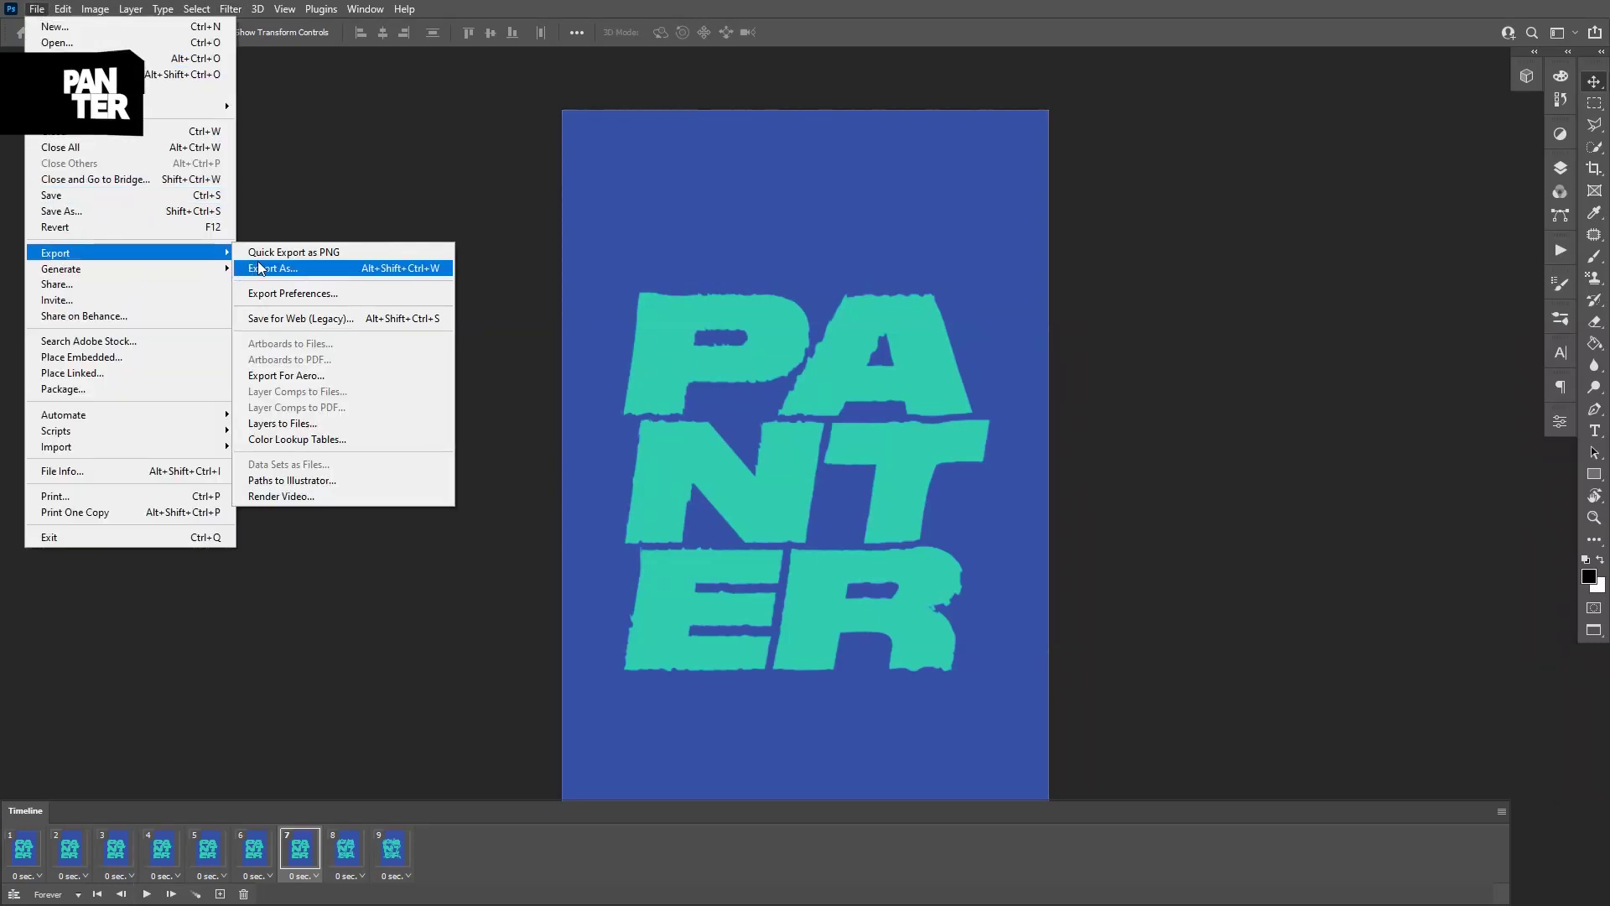
{"action": "left_click", "coordinate": [302, 497]}
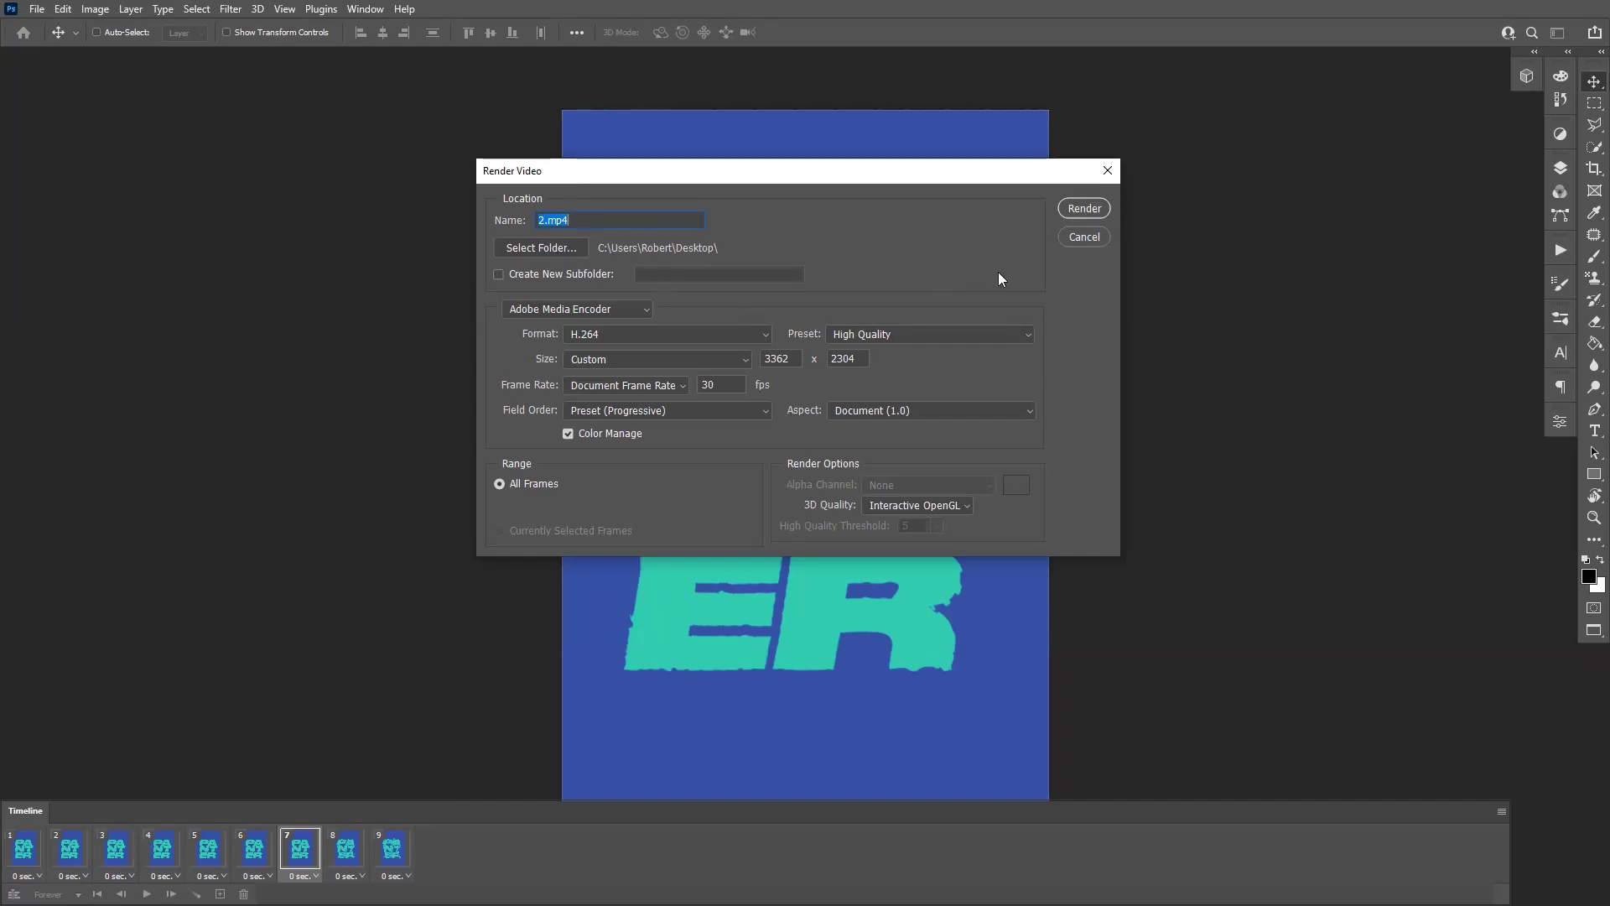
{"action": "left_click", "coordinate": [1086, 238]}
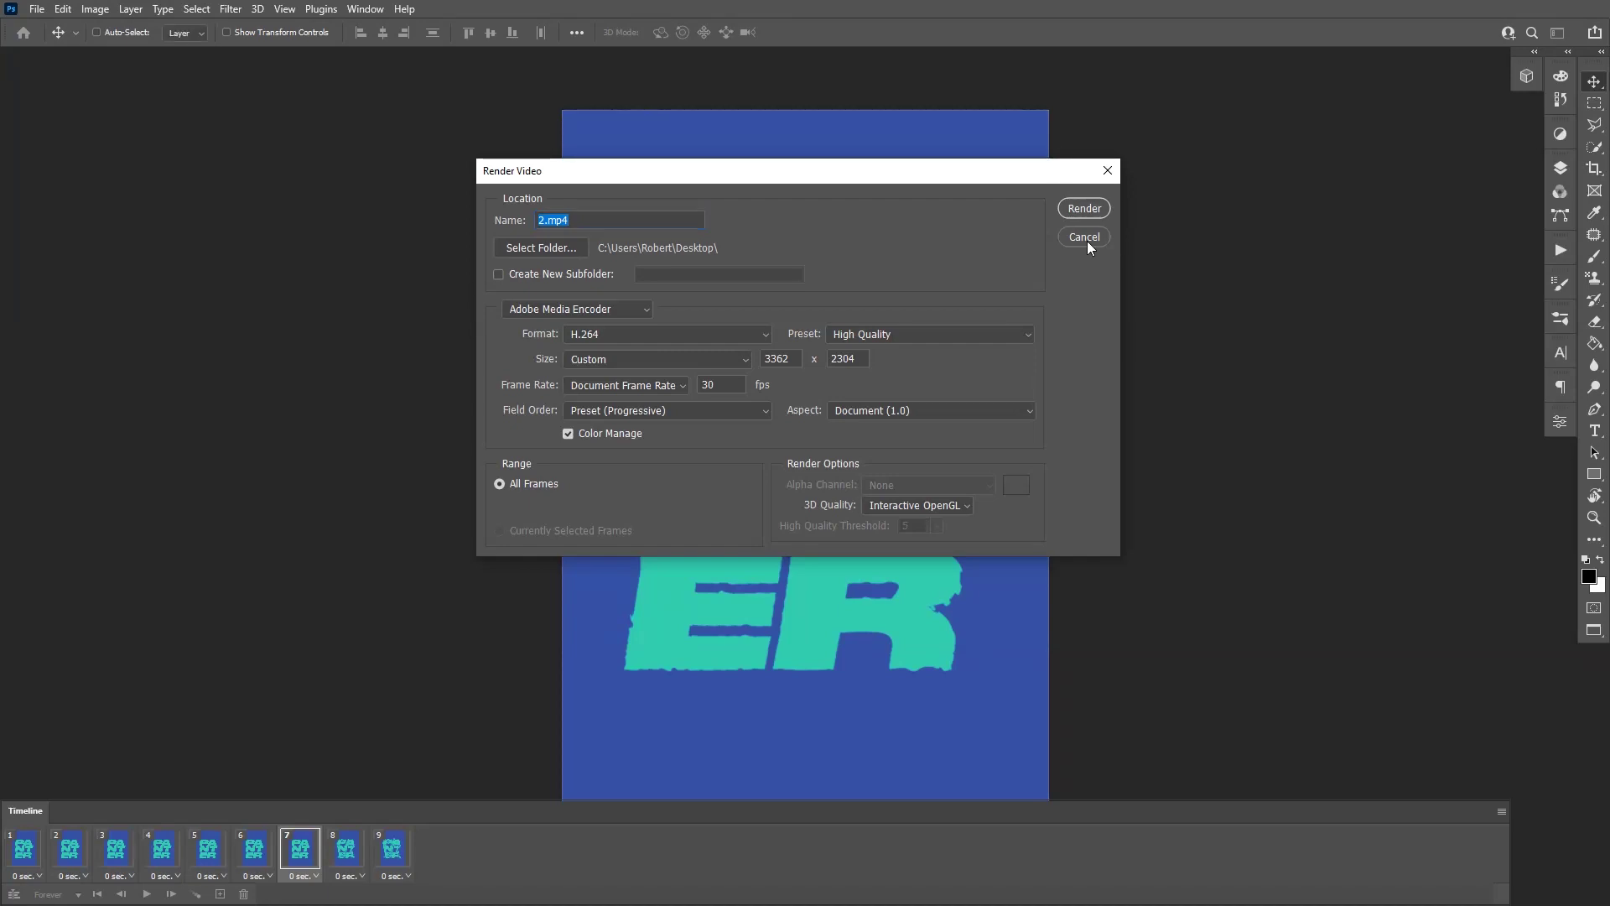